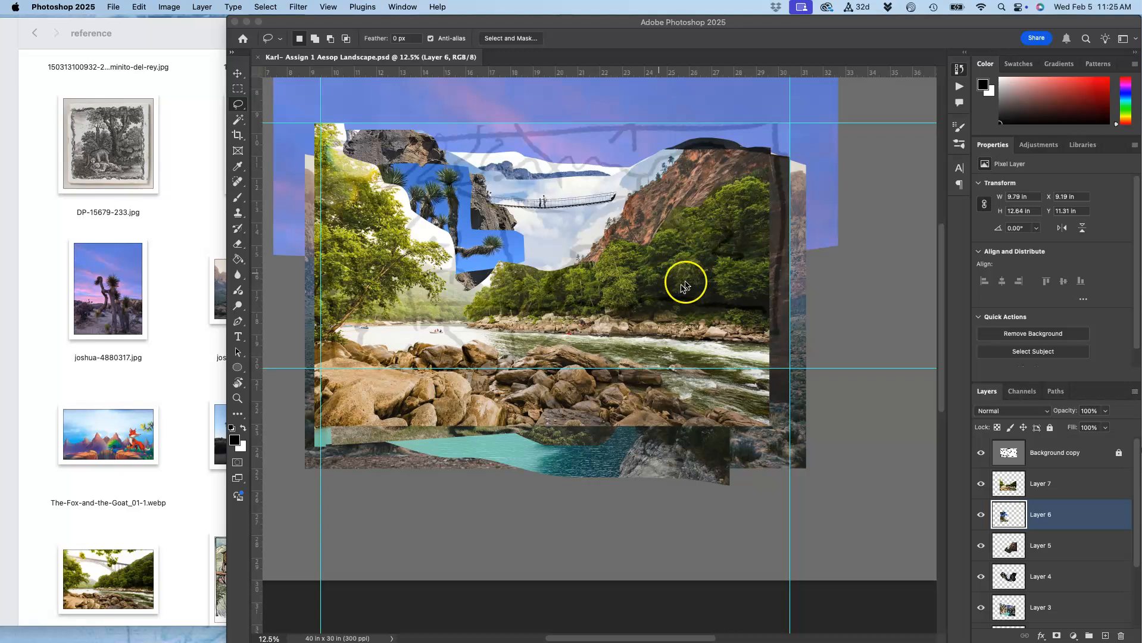
# Move the river landscape layer (Layer 7) down in the collage.
pyautogui.click(246, 72)
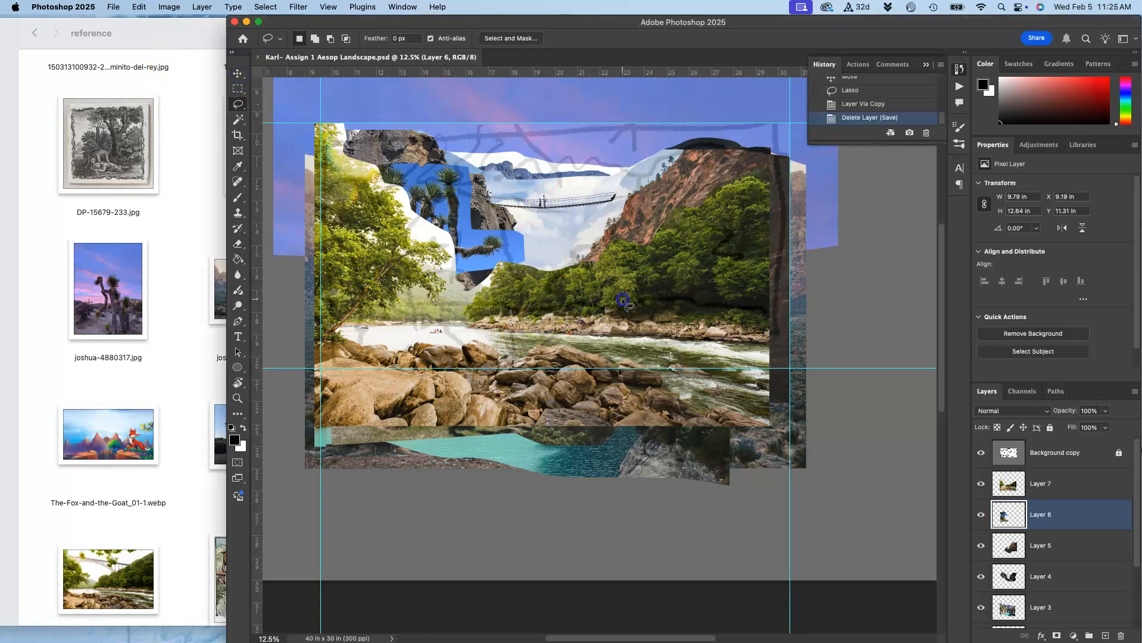
pyautogui.click(1043, 483)
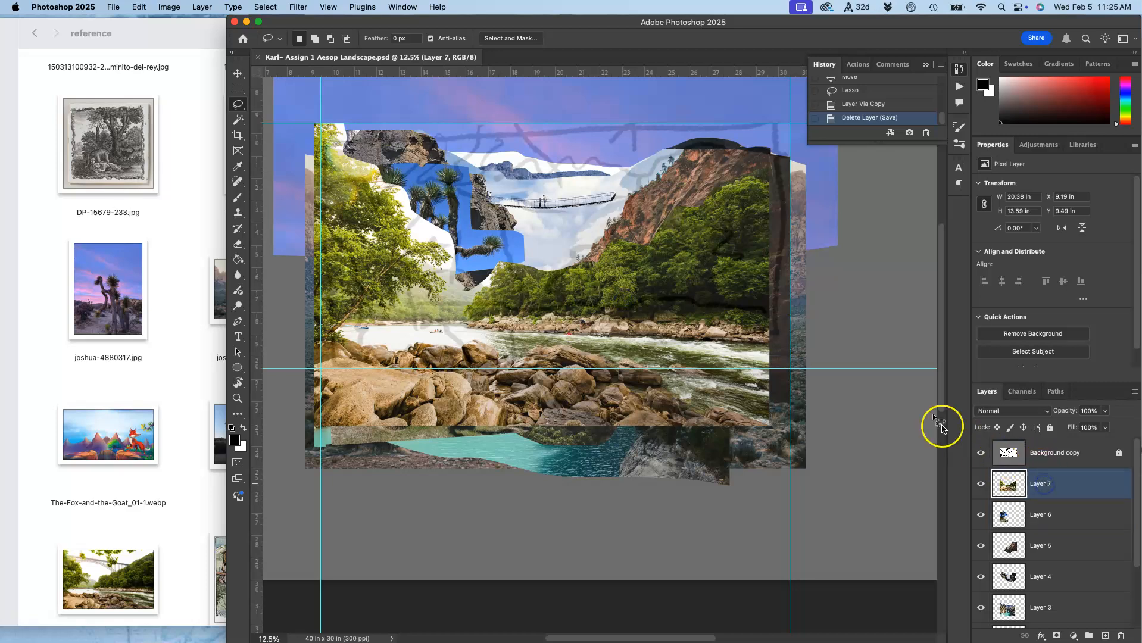
pyautogui.click(238, 72)
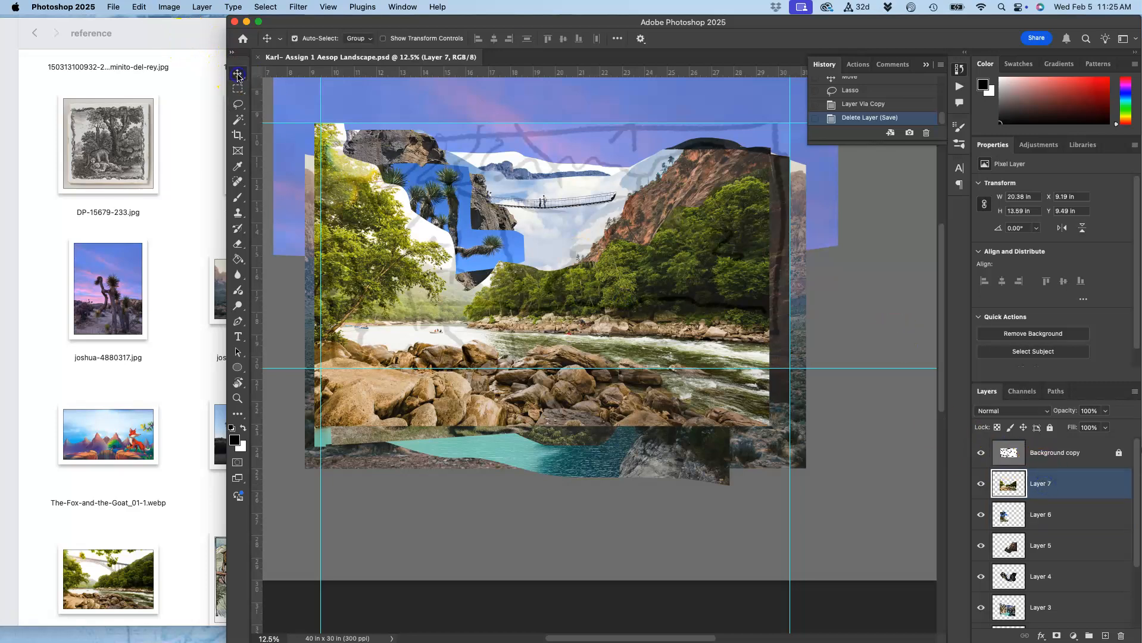
pyautogui.moveTo(647, 313); pyautogui.dragTo(646, 426)
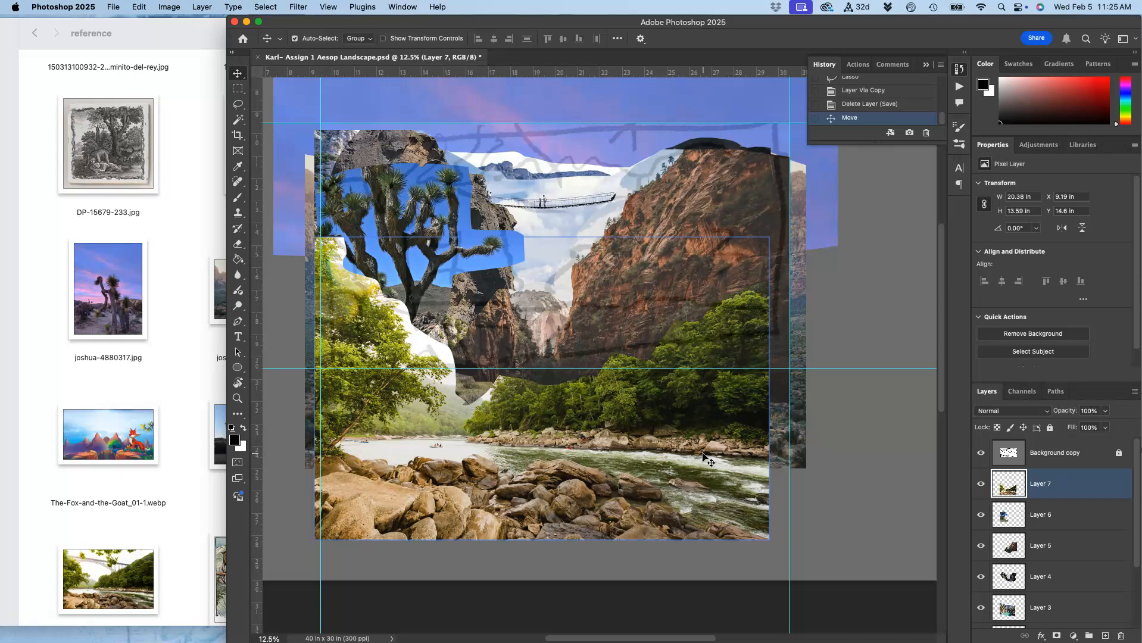
# Free-transform the river landscape layer, stretching it wider to about 104.6% width.
pyautogui.press('super+t')
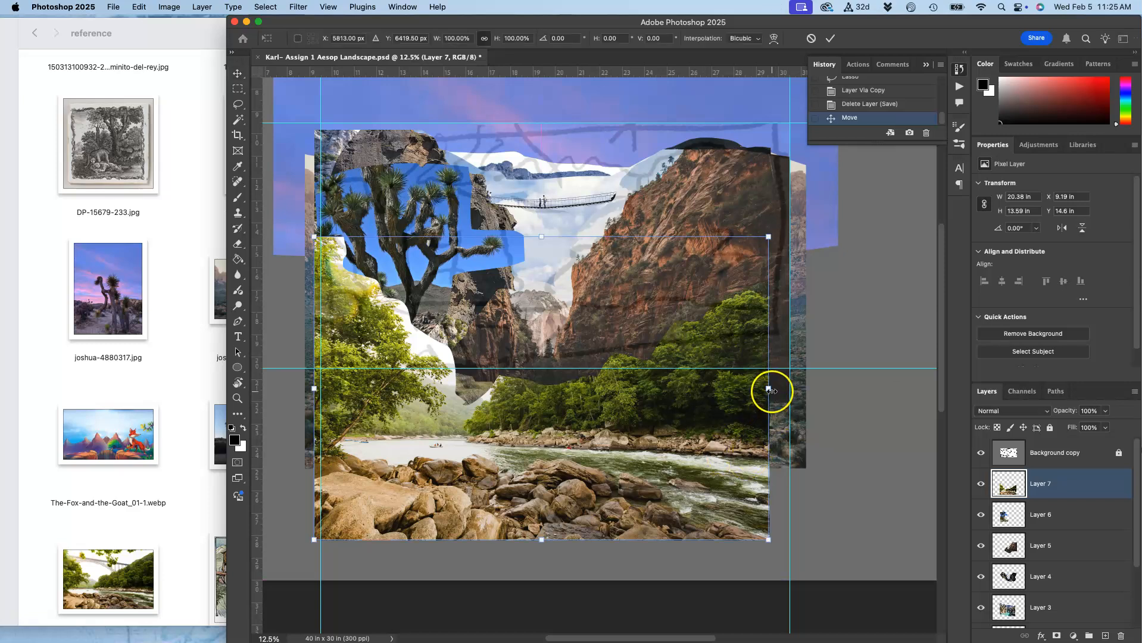
pyautogui.moveTo(768, 390); pyautogui.dragTo(789, 392)
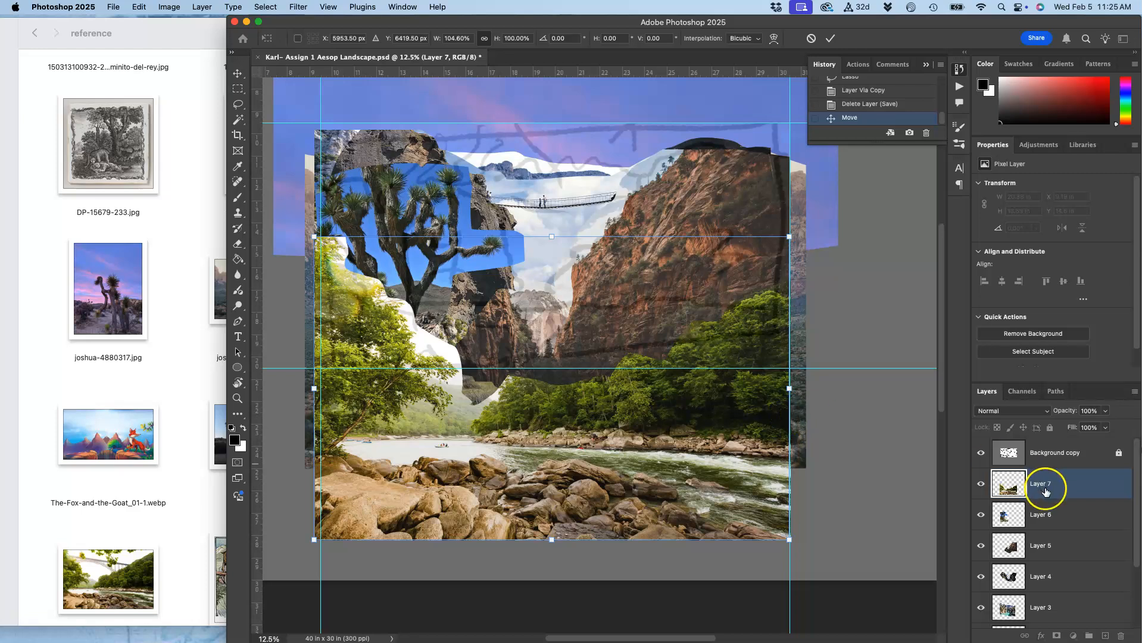
pyautogui.click(1038, 519)
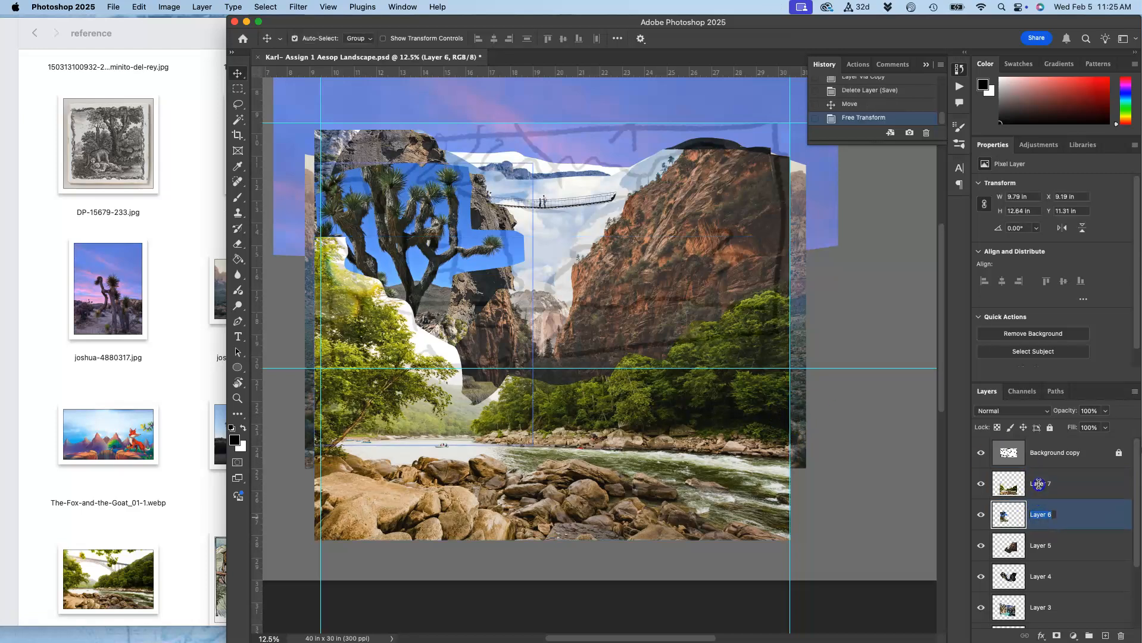
# Move the Joshua tree layer (Layer 6) above Layer 7 and shift it down and to the right.
pyautogui.click(1030, 507)
pyautogui.moveTo(1058, 506); pyautogui.dragTo(1063, 473)
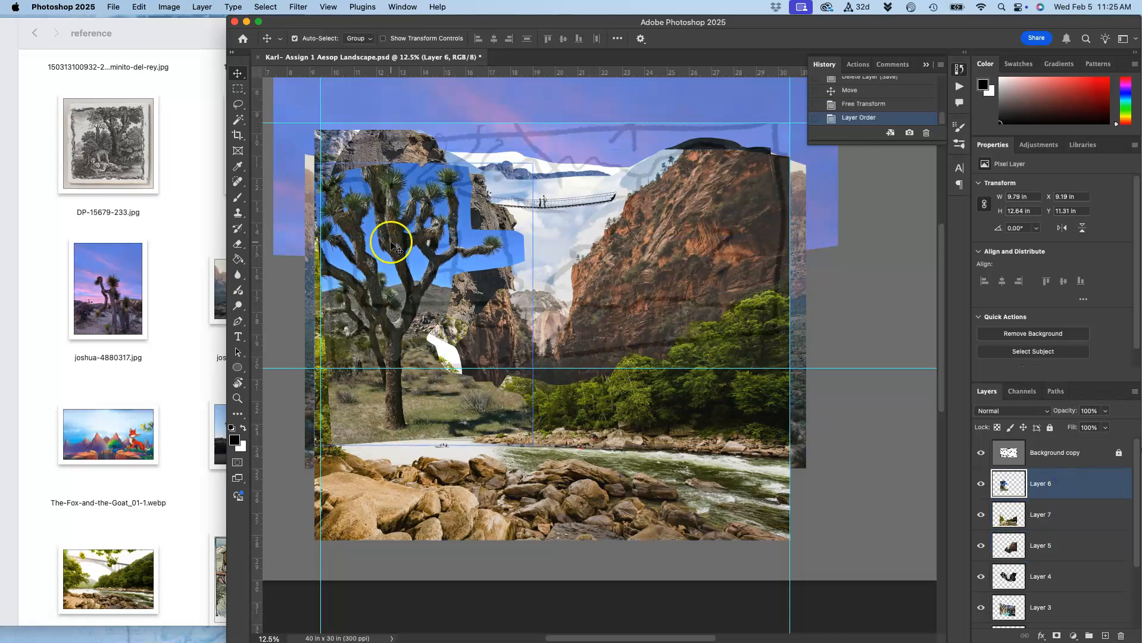
pyautogui.moveTo(394, 244); pyautogui.dragTo(410, 298)
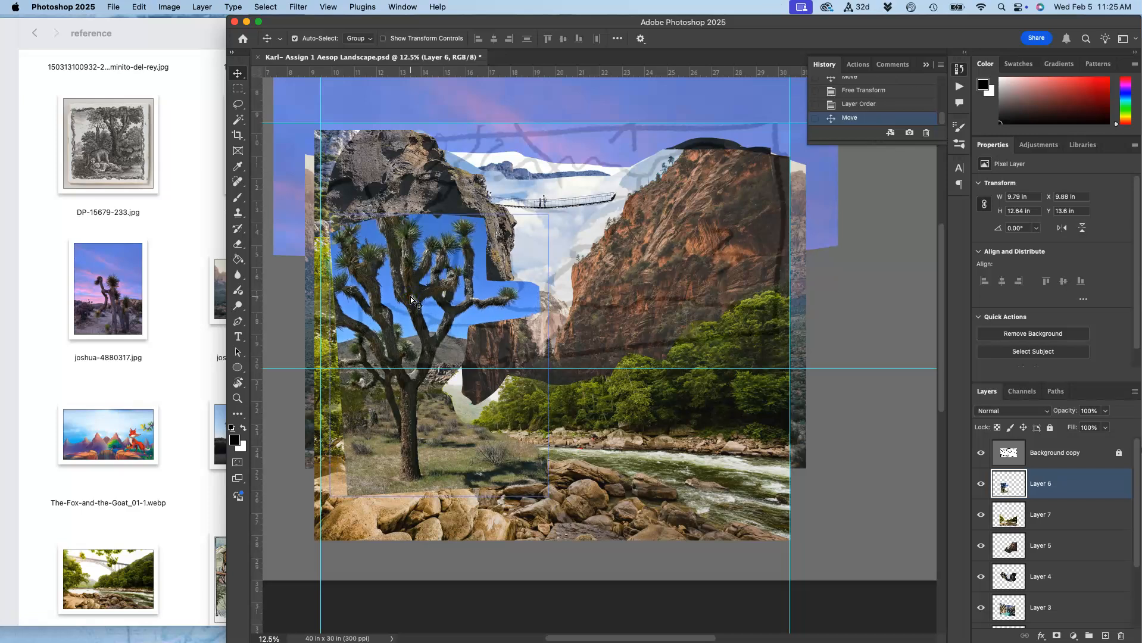
# Distort the Joshua tree layer, pulling its lower corners outward so it spreads over the foreground.
pyautogui.press('super+t')
pyautogui.rightClick(427, 263)
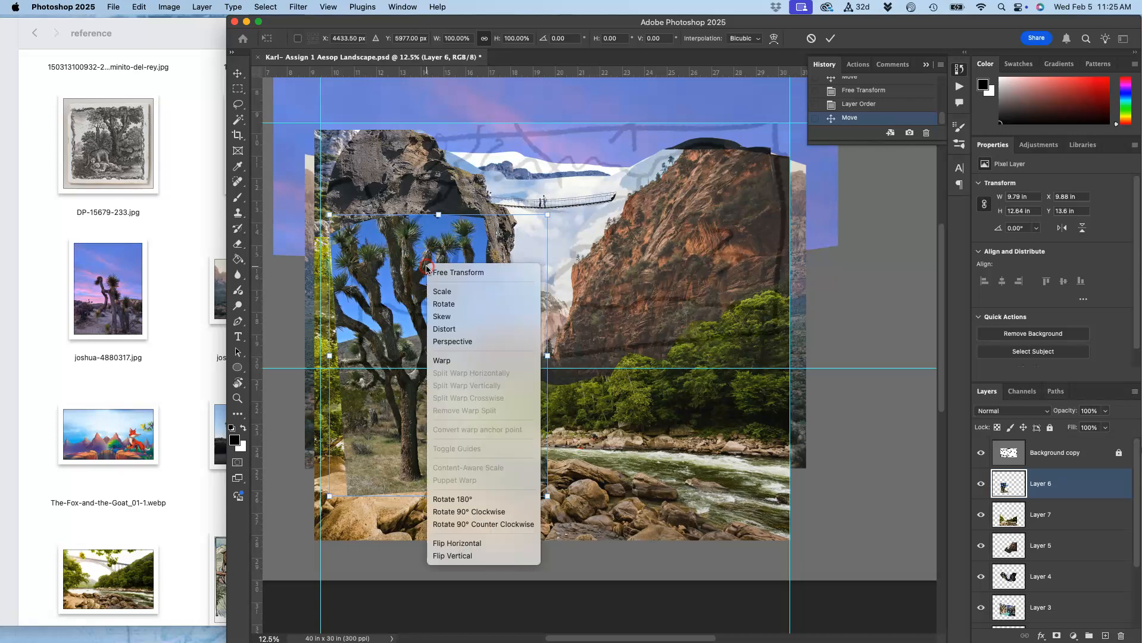
pyautogui.click(446, 329)
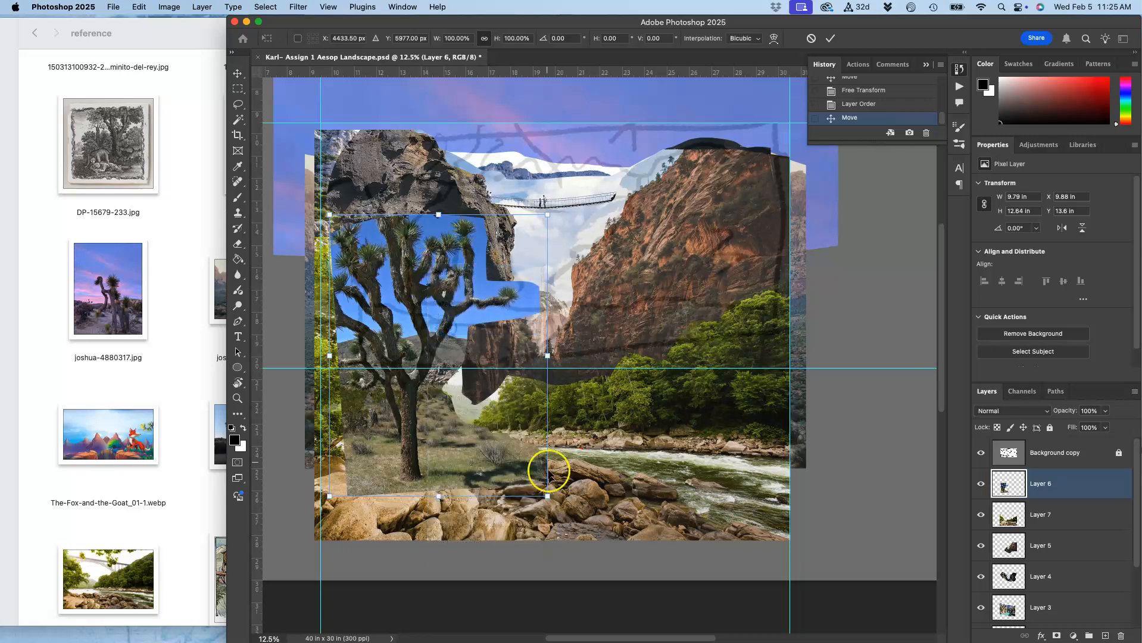
pyautogui.moveTo(546, 492); pyautogui.dragTo(570, 499)
pyautogui.moveTo(329, 495); pyautogui.dragTo(287, 509)
pyautogui.moveTo(435, 489); pyautogui.dragTo(441, 486)
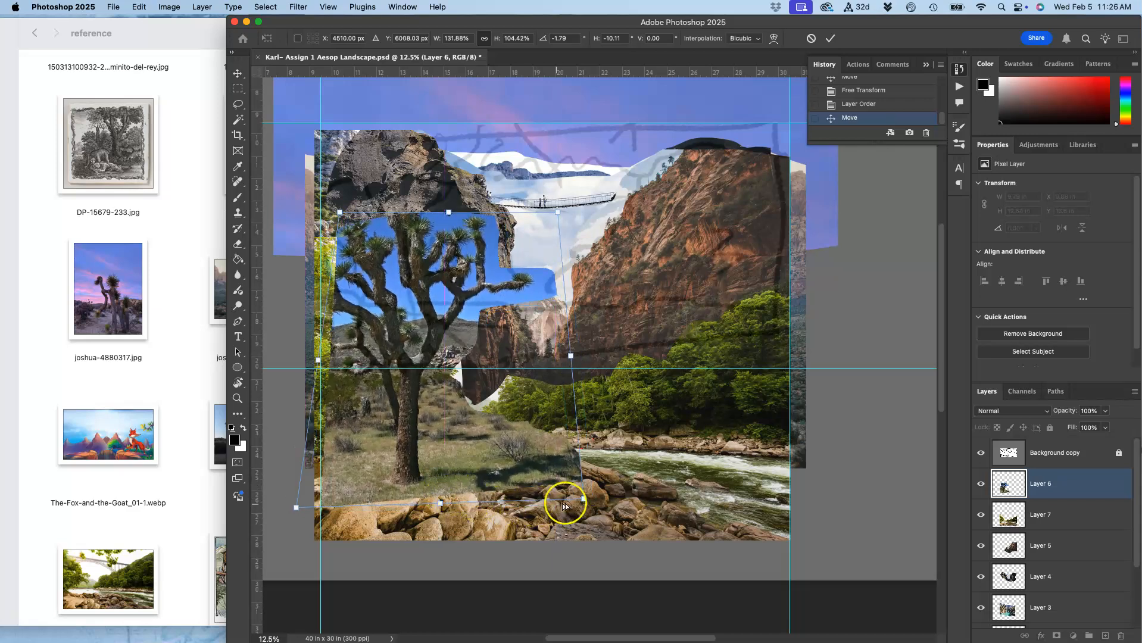
pyautogui.moveTo(583, 499); pyautogui.dragTo(603, 512)
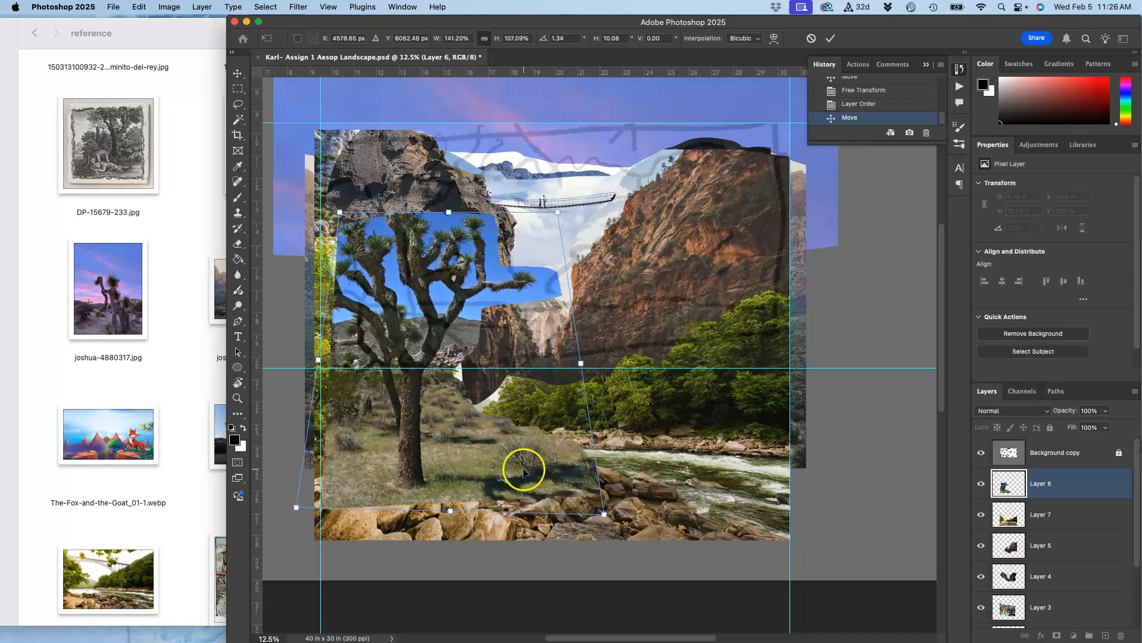
pyautogui.press('Return')
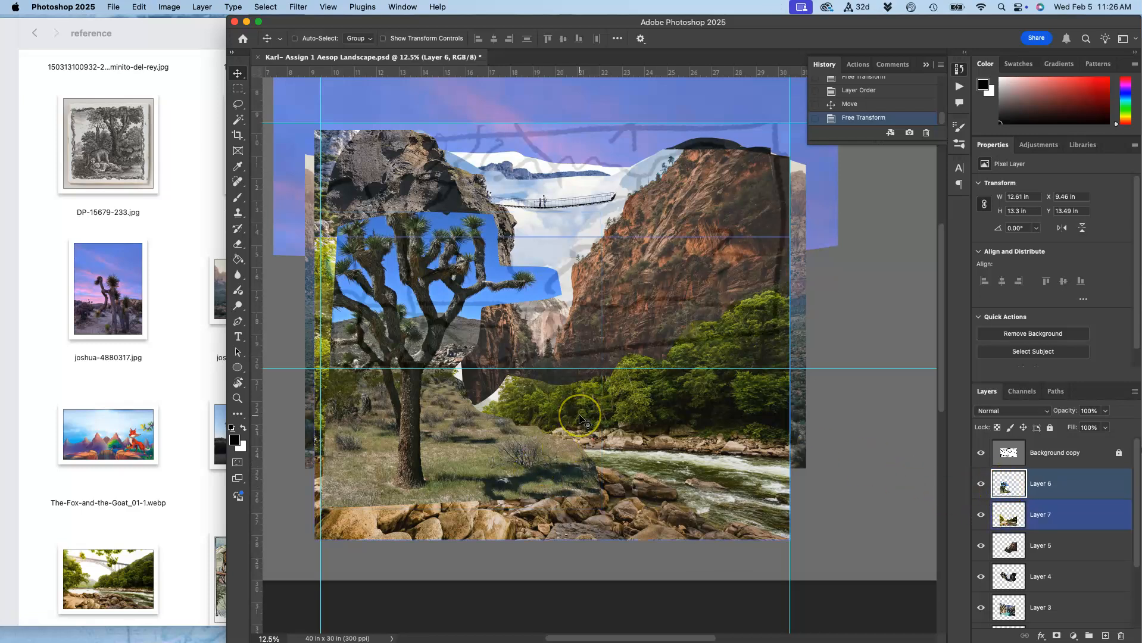
pyautogui.press('super+equal')
pyautogui.press('super+equal')
pyautogui.hscroll(-5, 579, 417)
pyautogui.scroll(1, 579, 417)
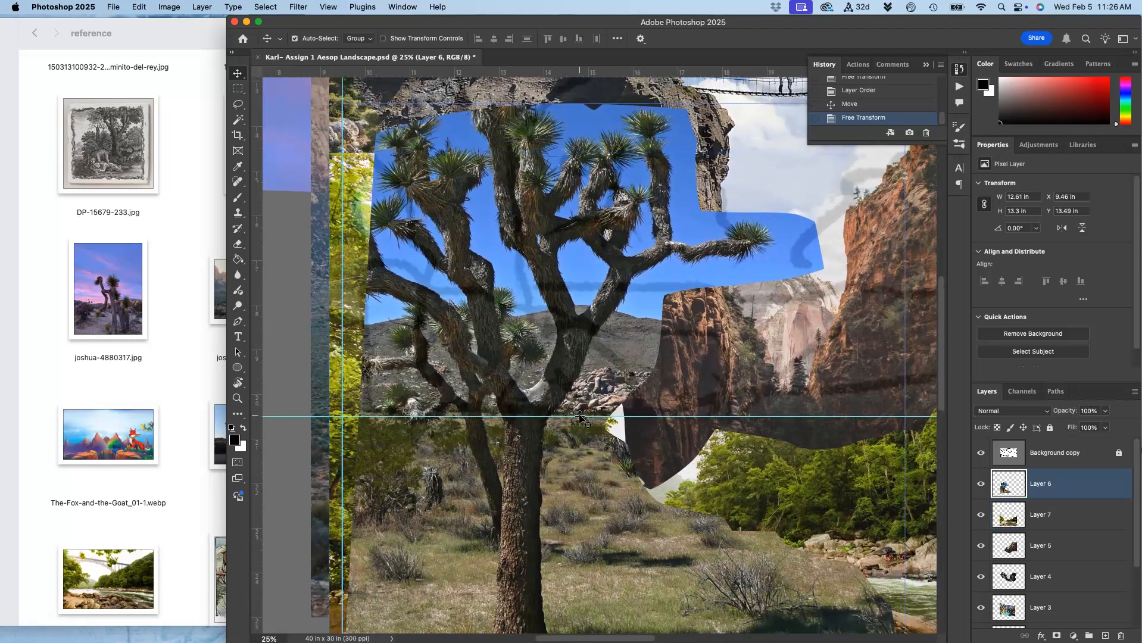
pyautogui.hscroll(2, 369, 271)
pyautogui.scroll(-1, 370, 271)
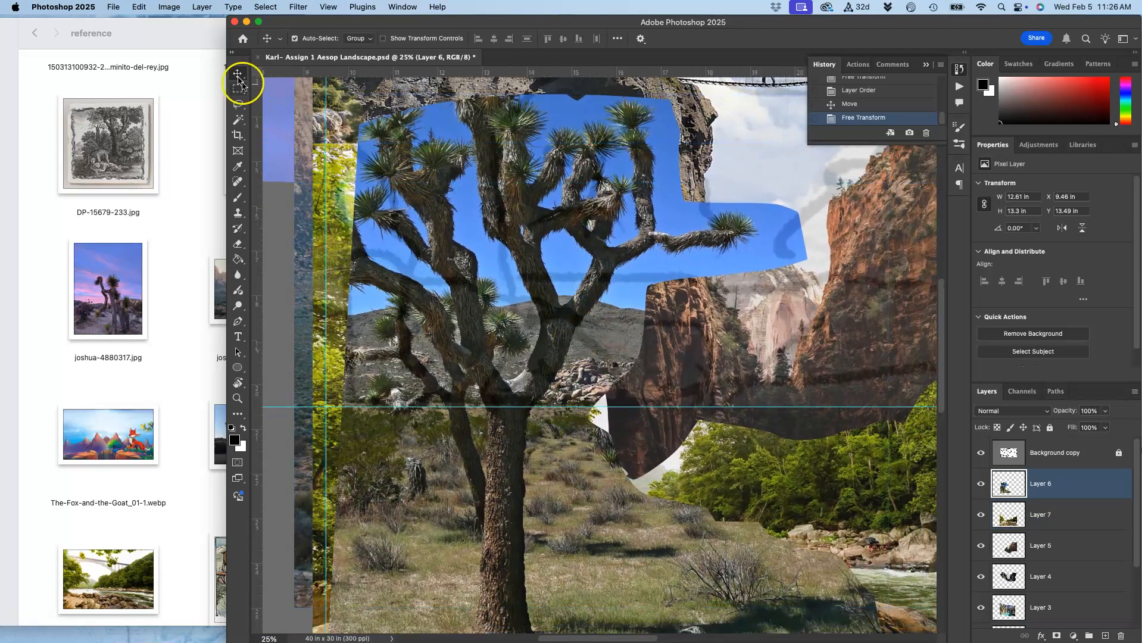
pyautogui.click(238, 105)
pyautogui.moveTo(340, 367); pyautogui.dragTo(373, 370)
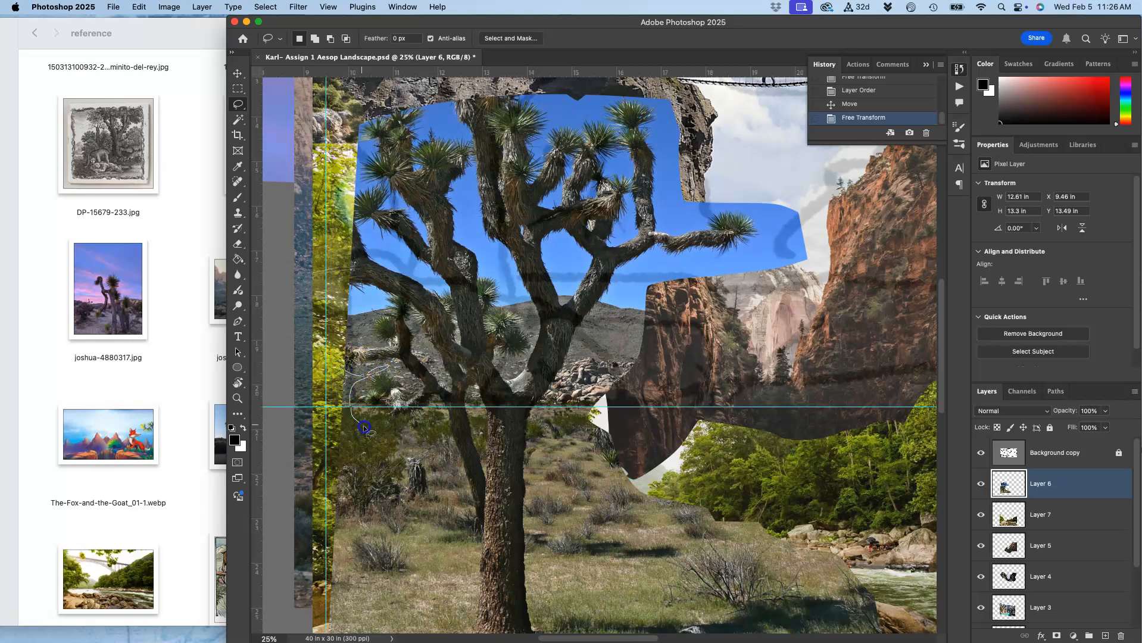
pyautogui.moveTo(390, 447); pyautogui.dragTo(393, 453)
pyautogui.click(408, 478)
# Lasso the tree layer's lower band over the rocks and delete it.
pyautogui.scroll(-5, 452, 464)
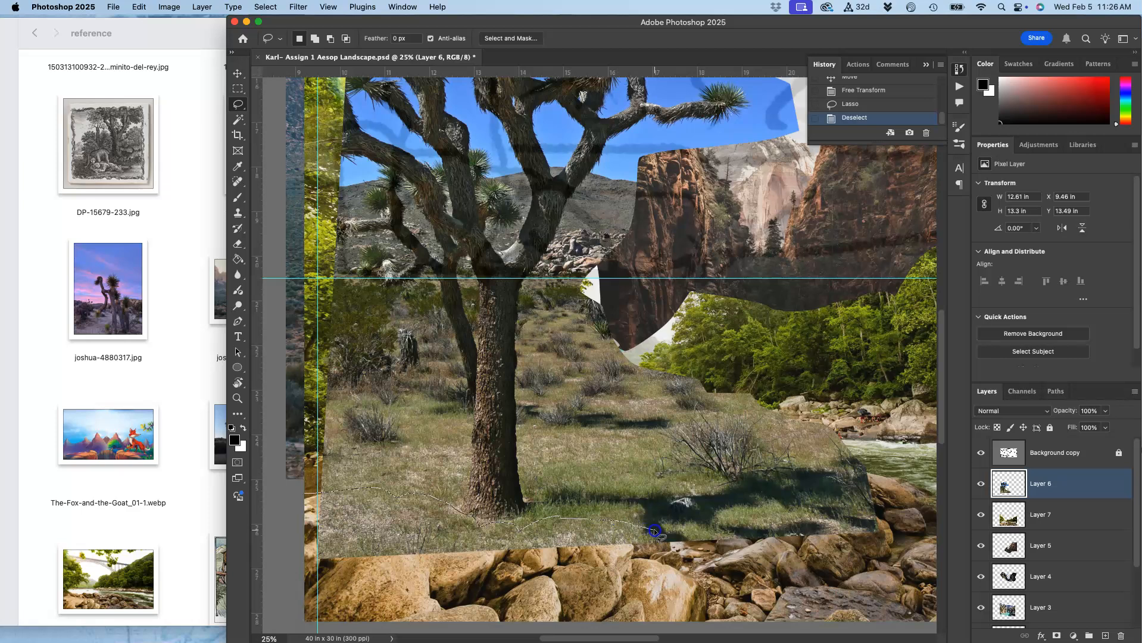
pyautogui.moveTo(694, 562)
pyautogui.mouseDown()
pyautogui.moveTo(573, 640)
pyautogui.moveTo(310, 639)
pyautogui.moveTo(230, 618)
pyautogui.moveTo(229, 552)
pyautogui.mouseUp()
pyautogui.press('Delete')
pyautogui.click(564, 480)
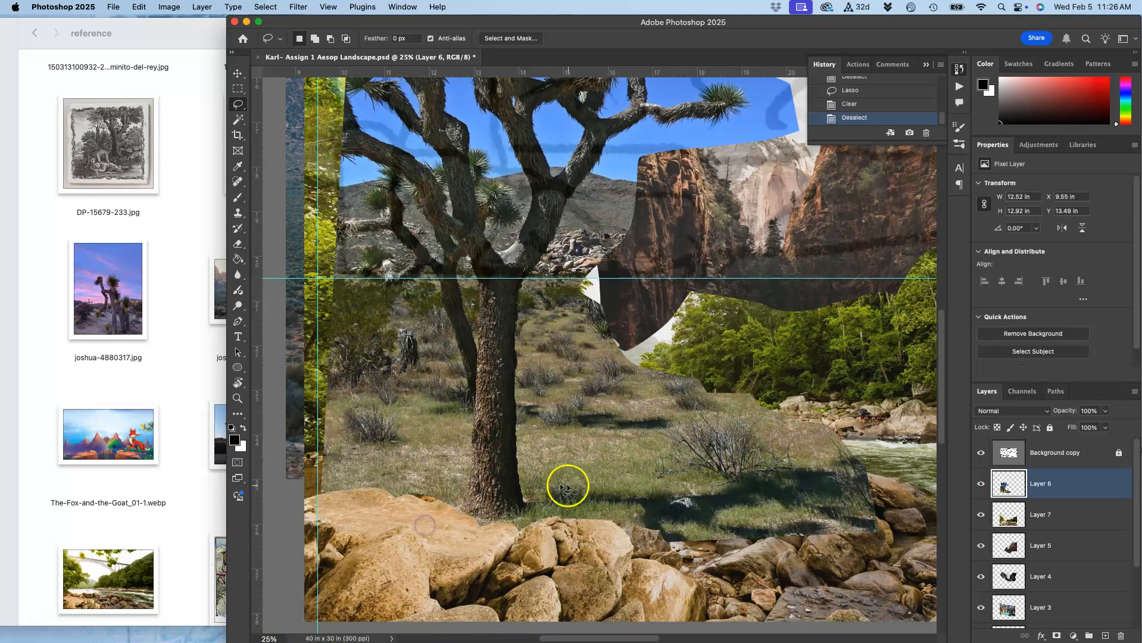
# Toggle the tree layer's visibility to compare it with the layers beneath.
pyautogui.hscroll(3, 560, 484)
pyautogui.scroll(-2, 559, 483)
pyautogui.scroll(-2, 559, 484)
pyautogui.hscroll(-2, 559, 483)
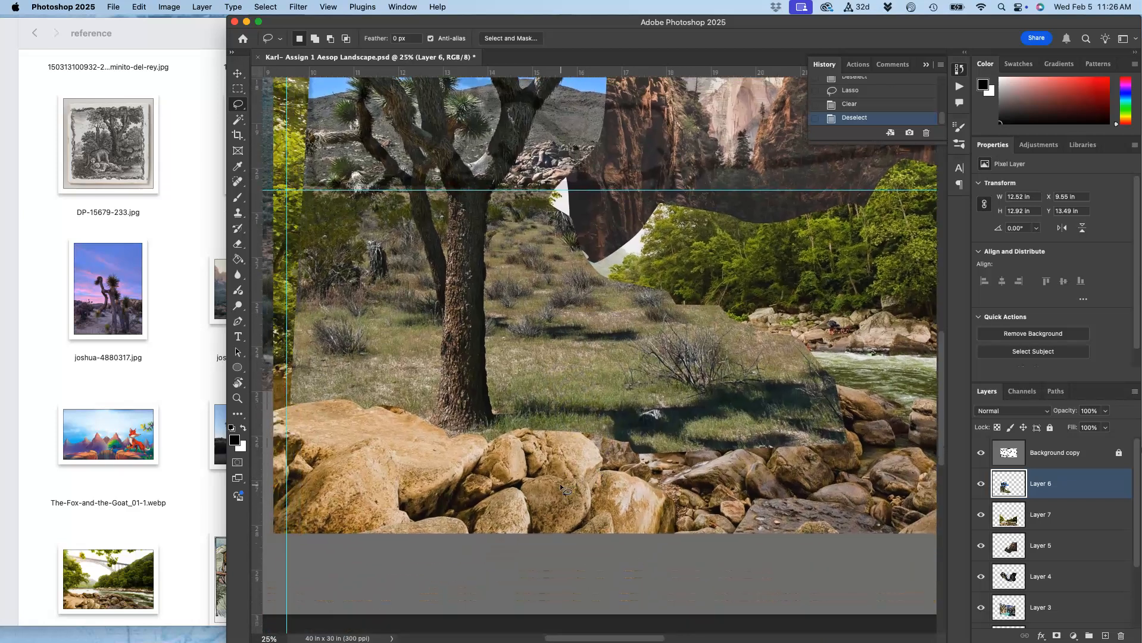
pyautogui.click(981, 484)
pyautogui.click(981, 484)
pyautogui.click(981, 484)
pyautogui.click(981, 485)
pyautogui.click(981, 485)
pyautogui.click(981, 485)
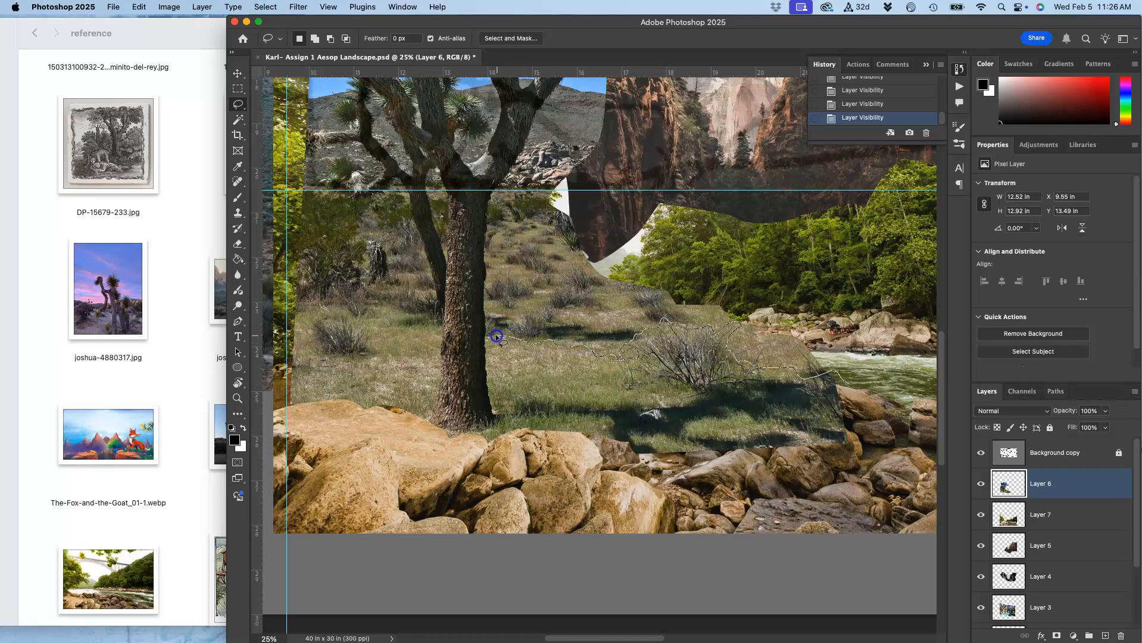
# Lasso the tree layer's area over the river and delete it to reveal the river behind.
pyautogui.moveTo(491, 330); pyautogui.dragTo(496, 288)
pyautogui.moveTo(620, 224); pyautogui.dragTo(692, 260)
pyautogui.press('Delete')
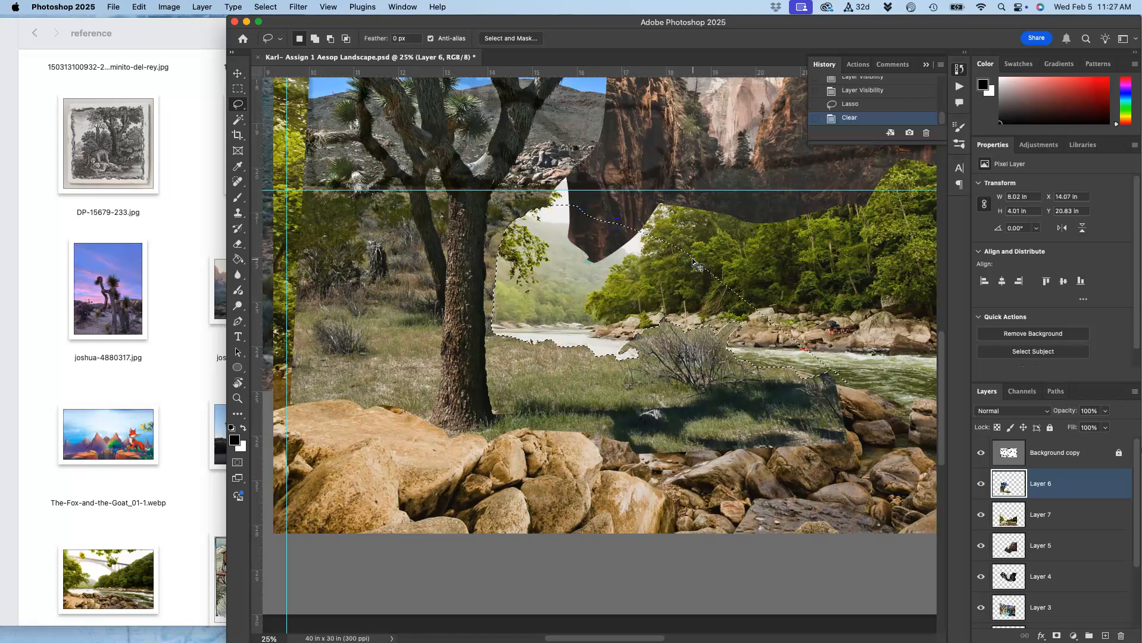
pyautogui.click(700, 331)
# Lasso and delete another small patch of the tree layer beside the trunk near the river.
pyautogui.hscroll(3, 688, 364)
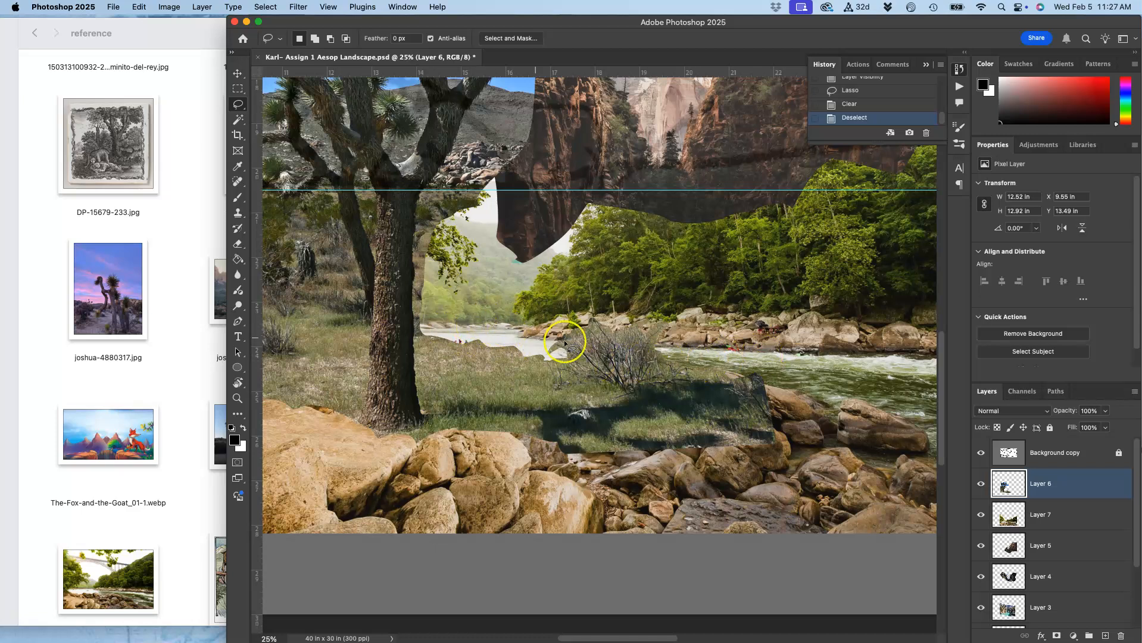
pyautogui.hscroll(-2, 572, 347)
pyautogui.moveTo(619, 358); pyautogui.dragTo(616, 363)
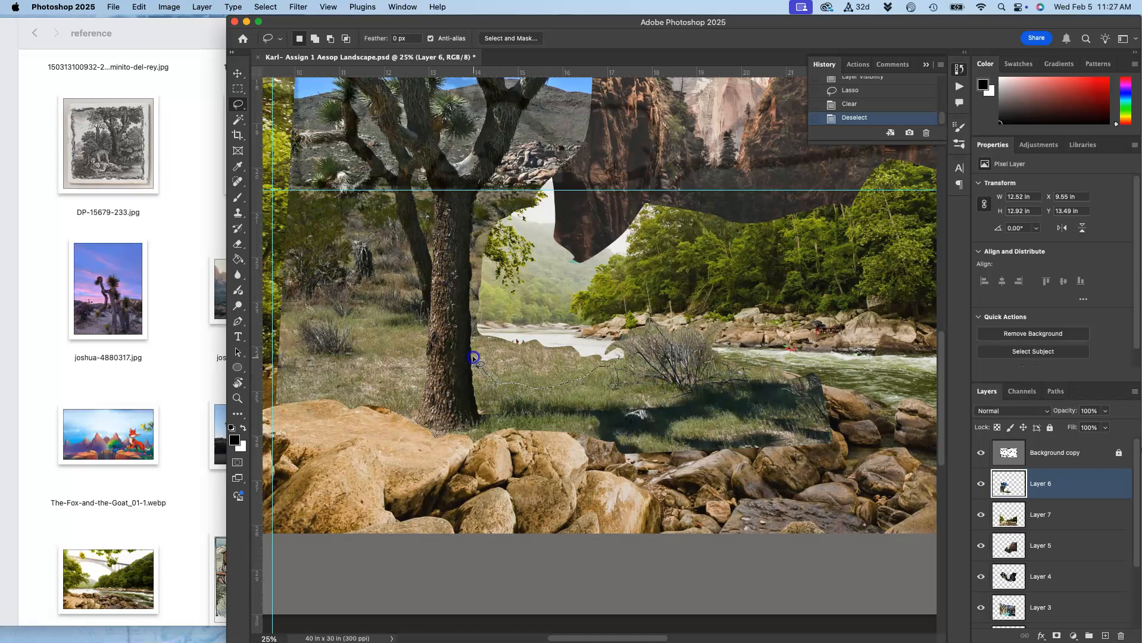
pyautogui.moveTo(498, 321); pyautogui.dragTo(517, 325)
pyautogui.press('Delete')
pyautogui.click(538, 338)
pyautogui.hscroll(-2, 571, 357)
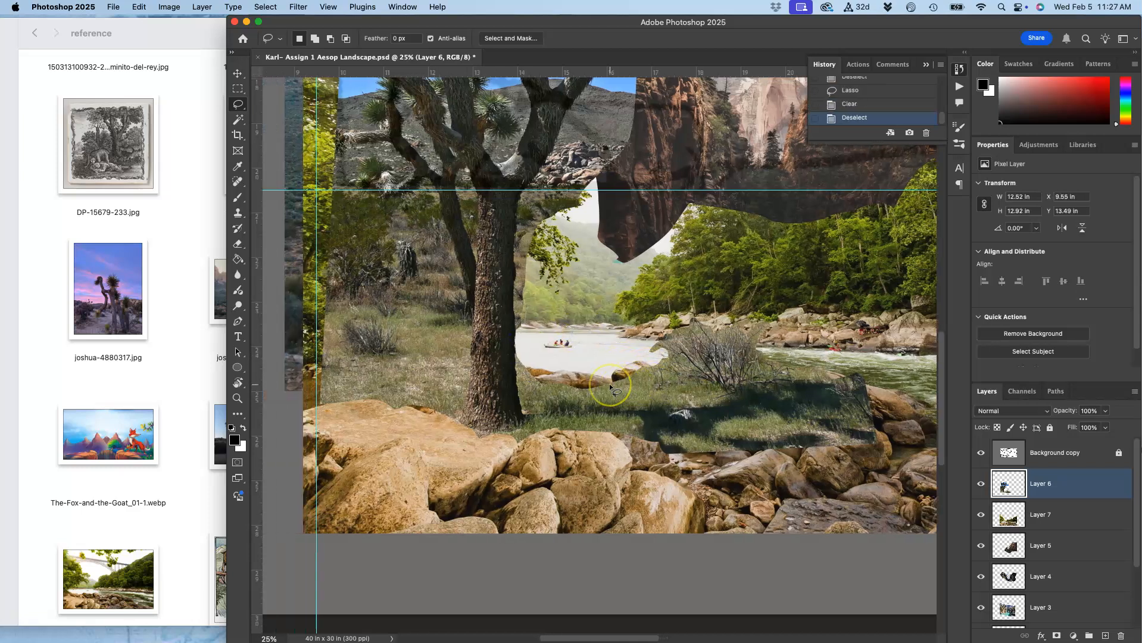
pyautogui.hscroll(-2, 572, 364)
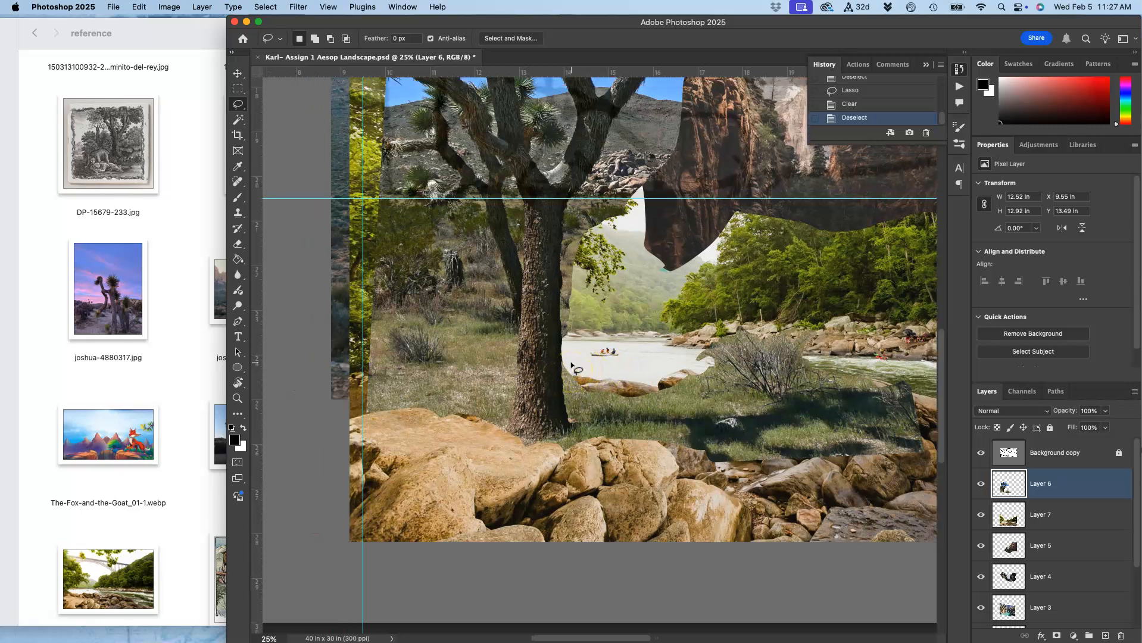
pyautogui.hscroll(-2, 571, 368)
pyautogui.click(701, 353)
pyautogui.hscroll(2, 663, 355)
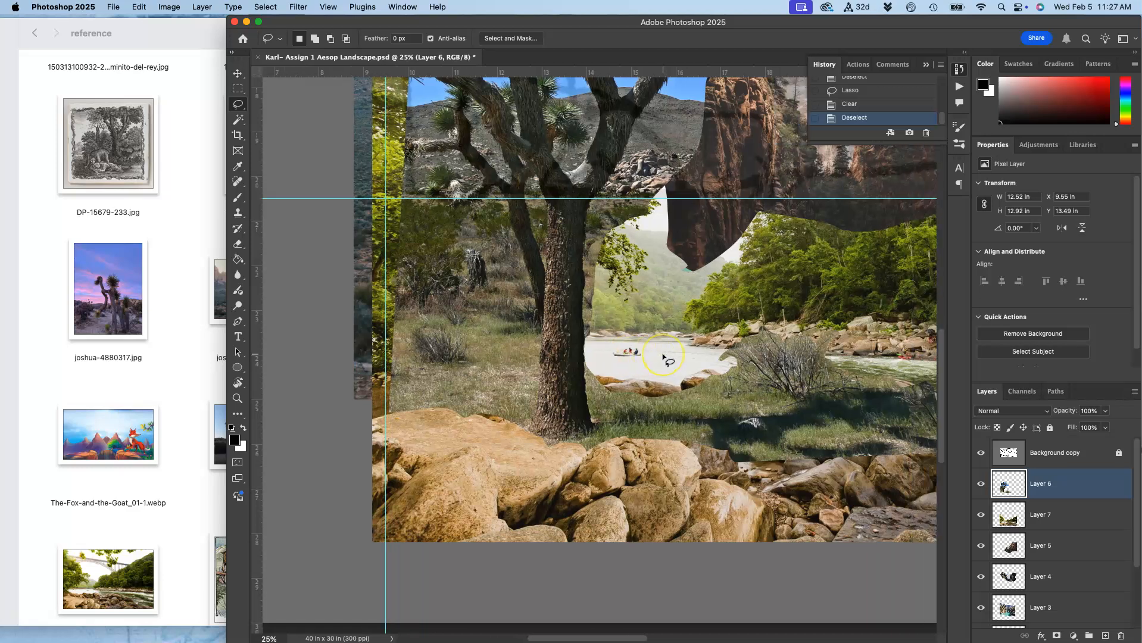
pyautogui.press('super+minus')
pyautogui.press('super+minus')
pyautogui.hscroll(2, 663, 355)
pyautogui.hscroll(1, 663, 355)
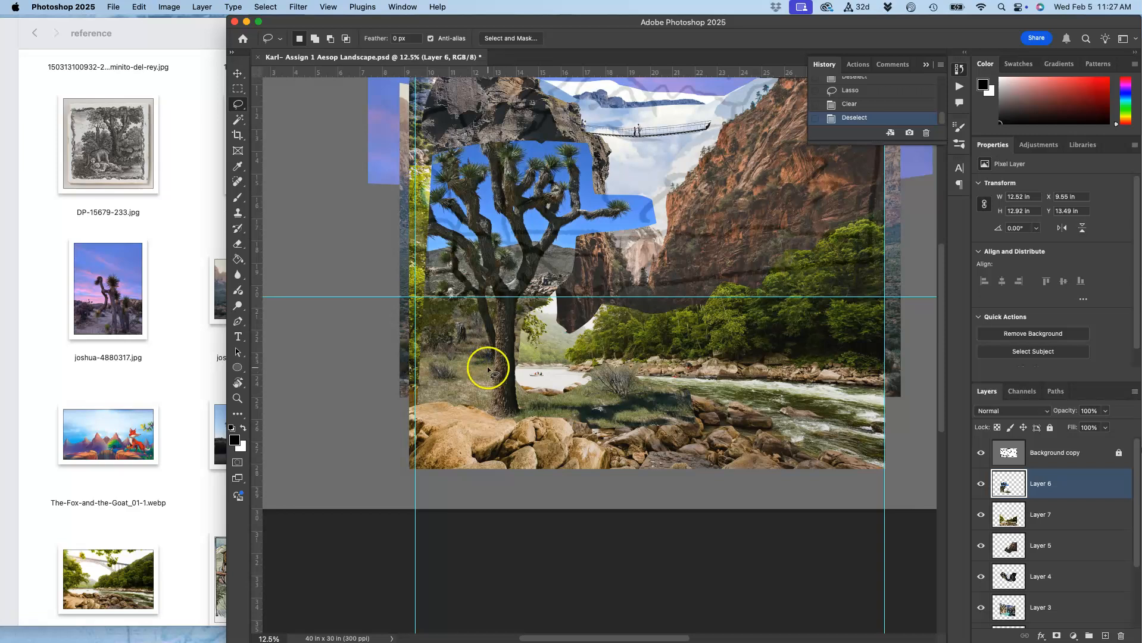
pyautogui.moveTo(424, 362); pyautogui.dragTo(423, 361)
pyautogui.click(452, 365)
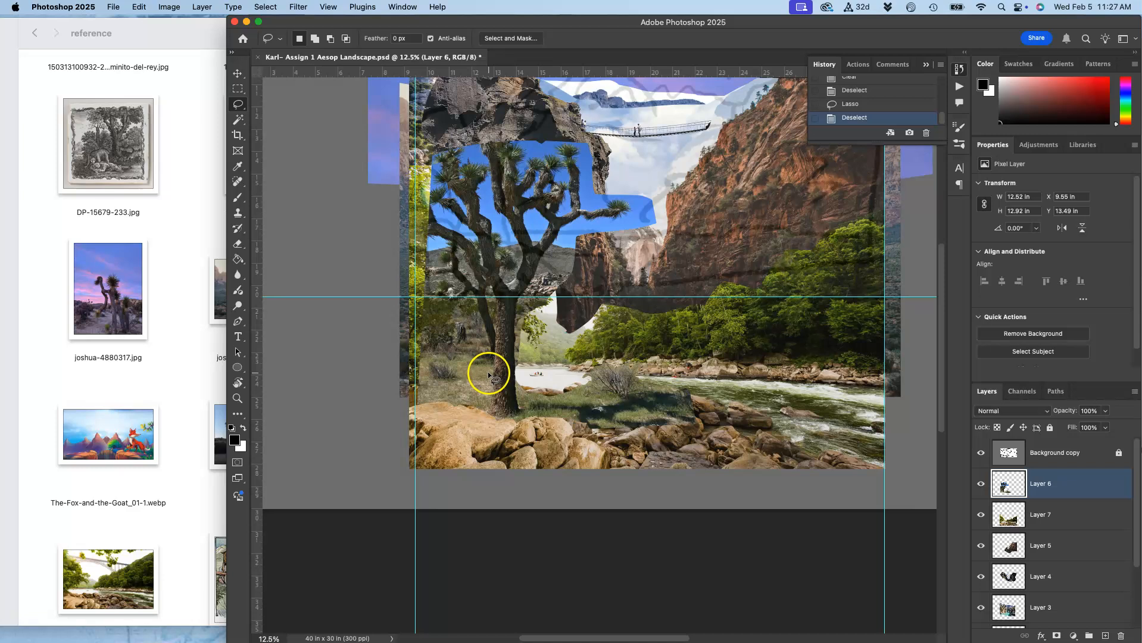
pyautogui.moveTo(488, 371); pyautogui.dragTo(473, 367)
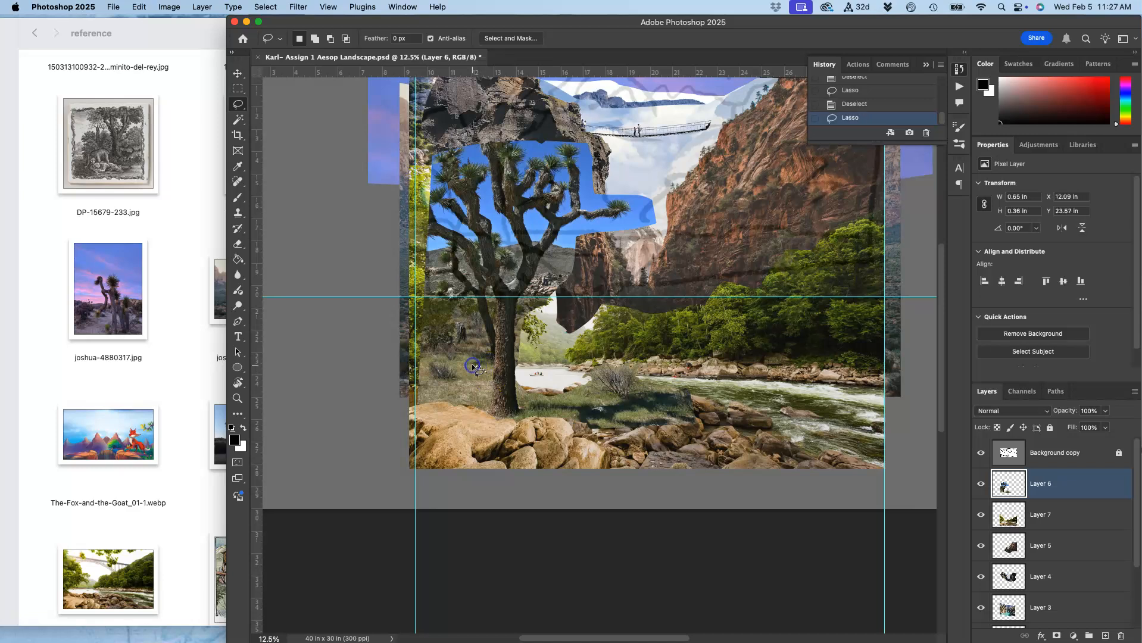
pyautogui.click(462, 344)
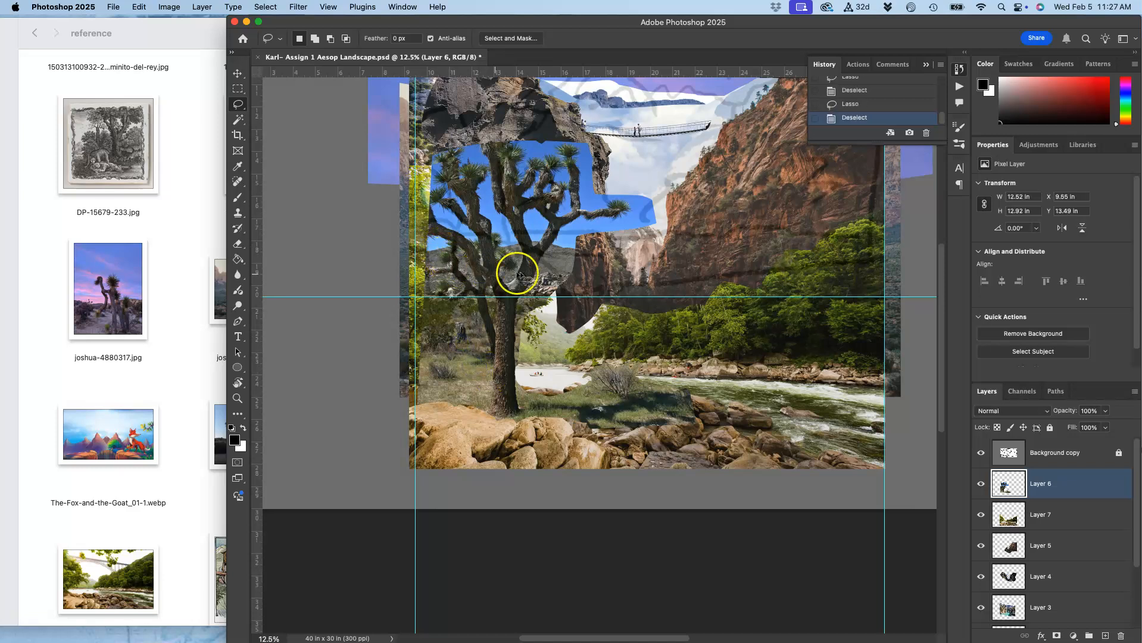
# Lasso the tree layer's patch over the canyon cliffs right of the trunk and delete it.
pyautogui.moveTo(555, 306); pyautogui.dragTo(537, 306)
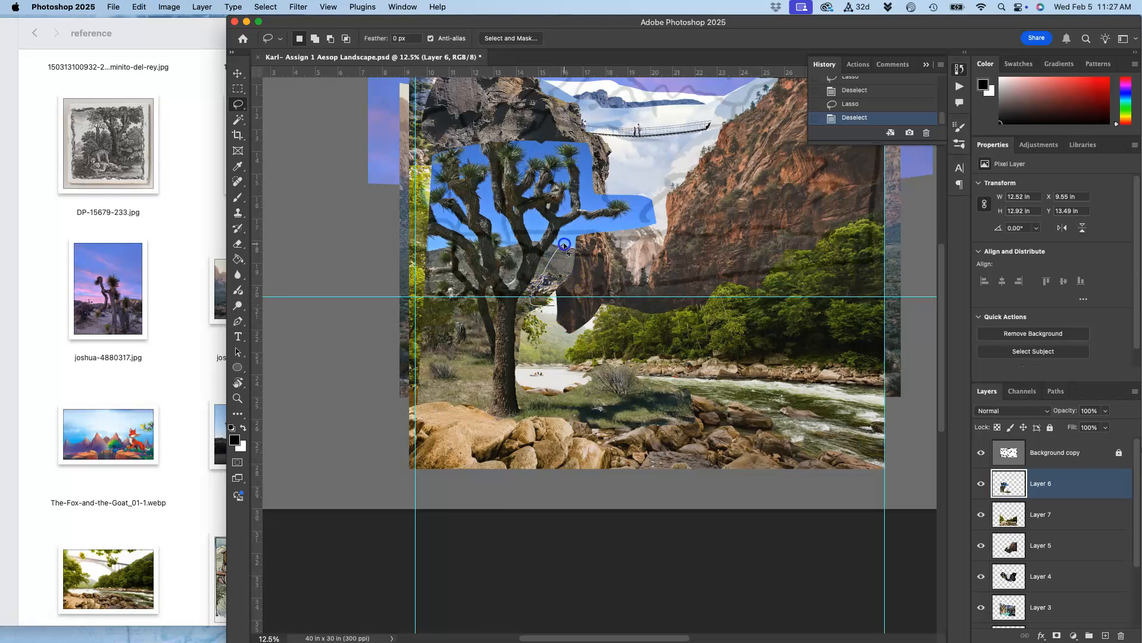
pyautogui.moveTo(628, 299); pyautogui.dragTo(630, 301)
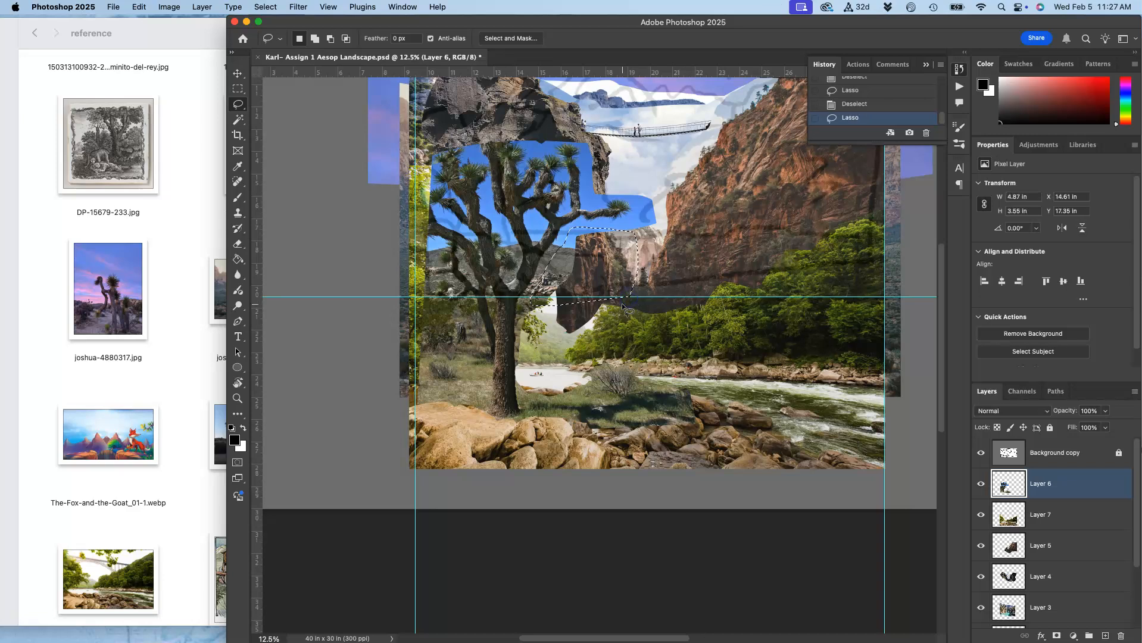
pyautogui.press('BackSpace')
pyautogui.click(658, 325)
pyautogui.scroll(2, 659, 327)
pyautogui.hscroll(2, 659, 327)
pyautogui.scroll(1, 659, 327)
pyautogui.hscroll(1, 659, 327)
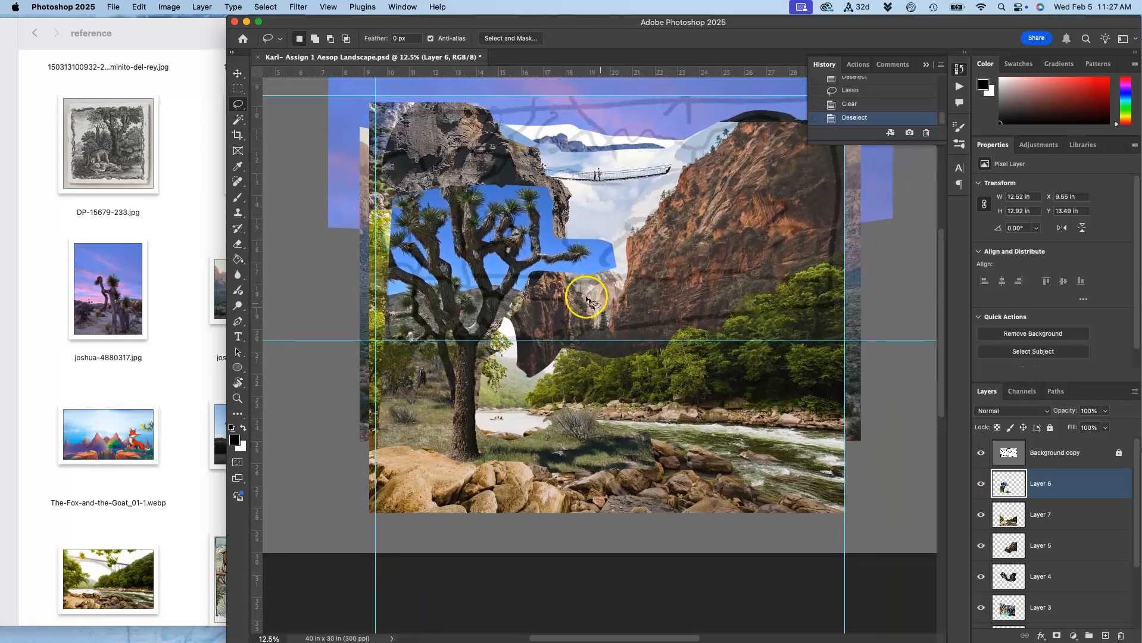
pyautogui.press('super+plus')
pyautogui.press('super+plus')
pyautogui.press('super+plus')
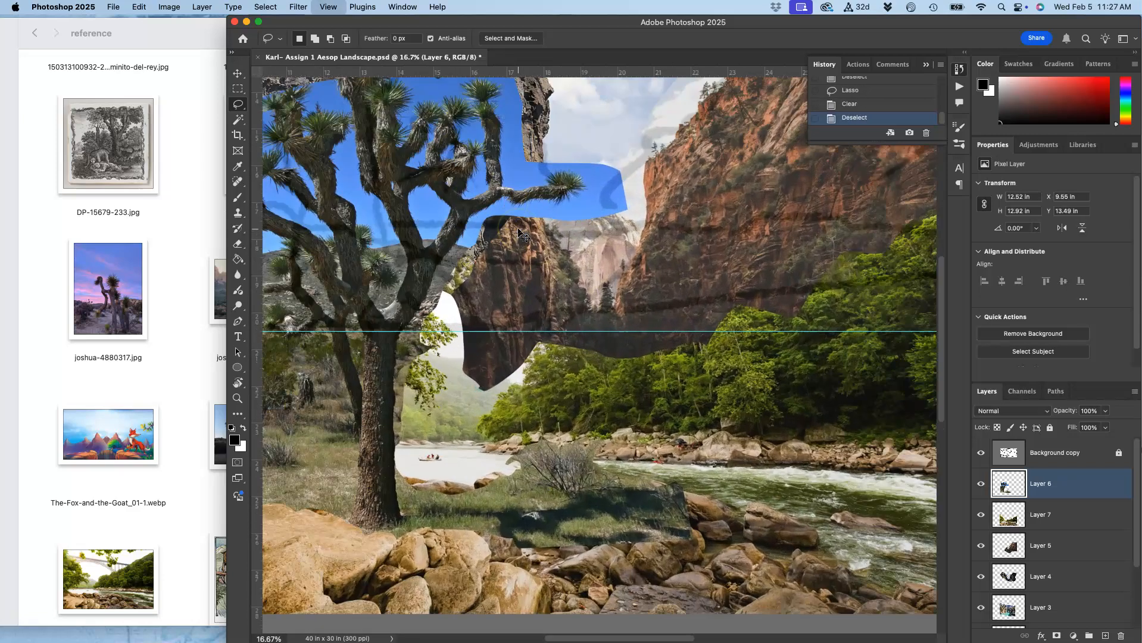
# Lasso the sky patch under the cliff overhang beside the tree's right branch and delete it from the tree layer.
pyautogui.scroll(5, 517, 231)
pyautogui.hscroll(-4, 517, 231)
pyautogui.hscroll(-3, 518, 231)
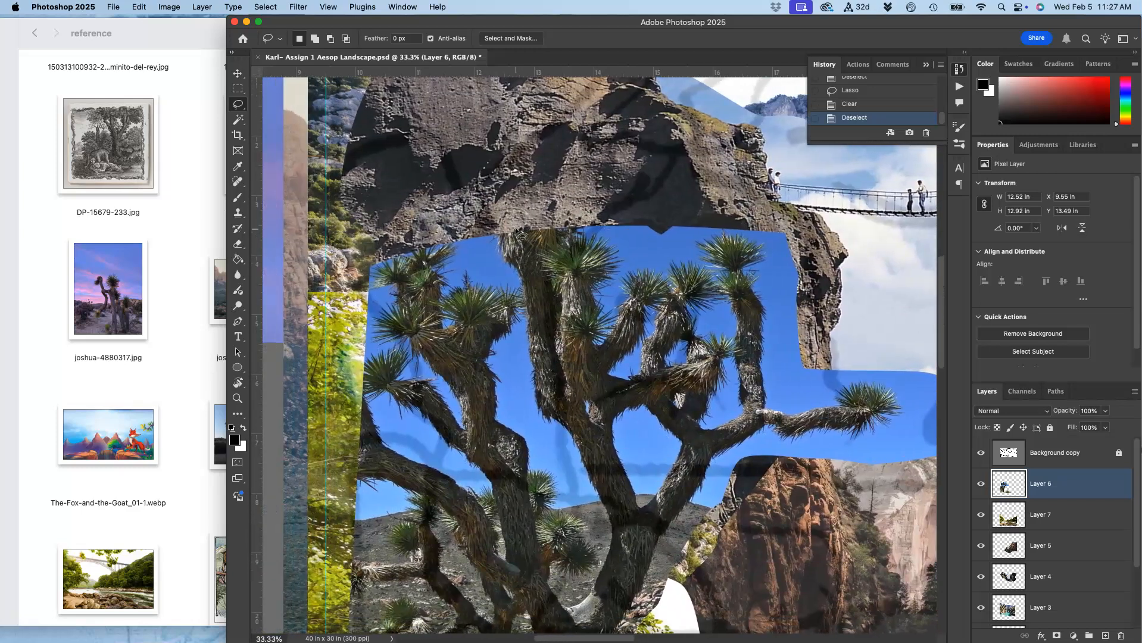
pyautogui.scroll(-3, 620, 271)
pyautogui.hscroll(3, 620, 271)
pyautogui.scroll(-1, 620, 271)
pyautogui.hscroll(3, 620, 270)
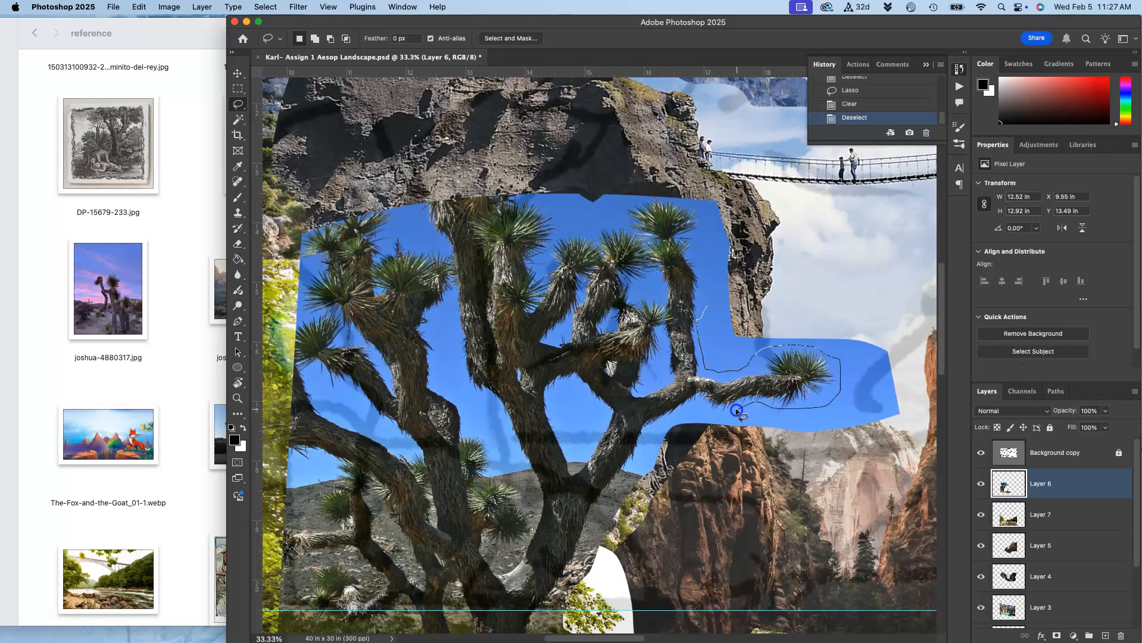
pyautogui.moveTo(703, 411)
pyautogui.mouseDown()
pyautogui.moveTo(676, 424)
pyautogui.moveTo(689, 444)
pyautogui.moveTo(797, 426)
pyautogui.moveTo(885, 383)
pyautogui.moveTo(884, 347)
pyautogui.moveTo(842, 273)
pyautogui.mouseUp()
pyautogui.press('Delete')
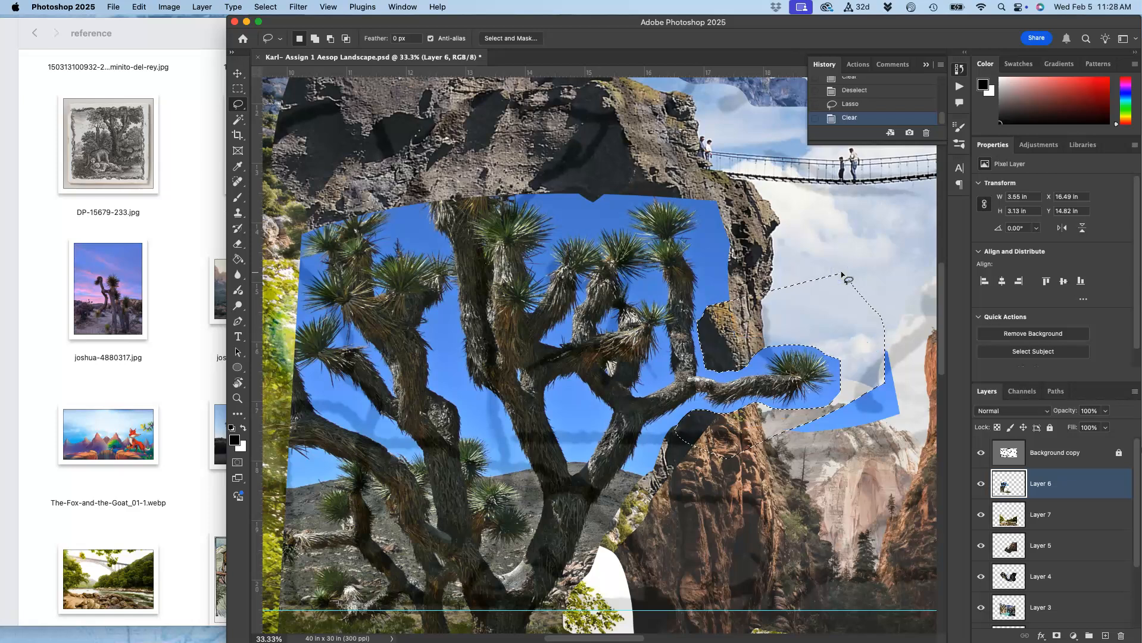
pyautogui.click(864, 279)
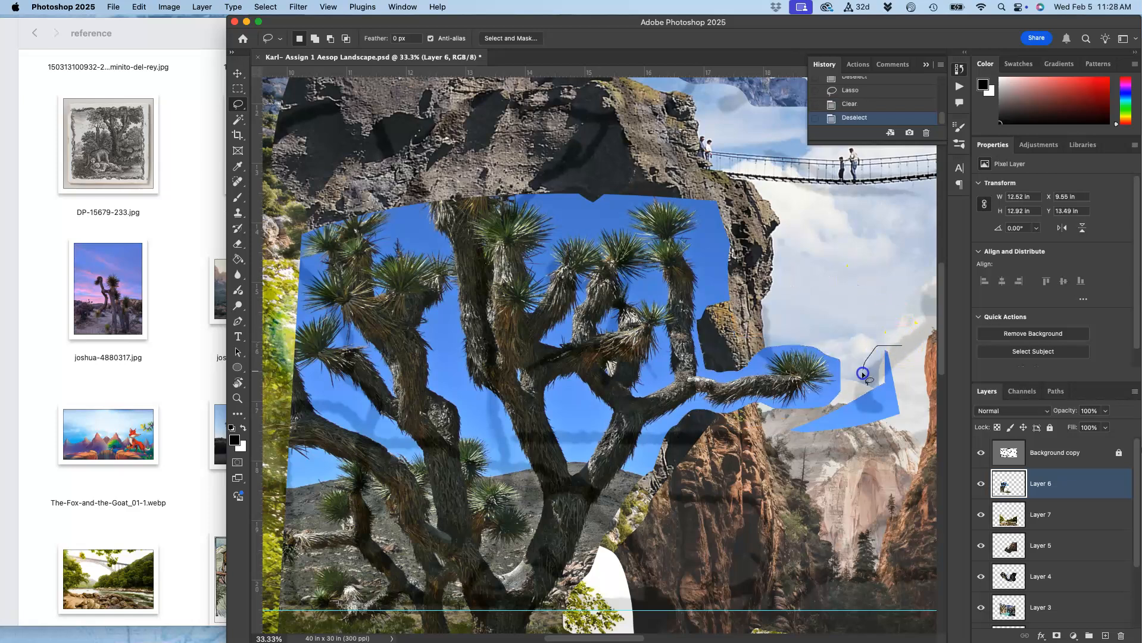
# Lasso and delete the remaining blue sky patch right of the branch tip on the tree layer.
pyautogui.moveTo(772, 434)
pyautogui.mouseDown()
pyautogui.moveTo(872, 459)
pyautogui.moveTo(923, 411)
pyautogui.moveTo(906, 366)
pyautogui.mouseUp()
pyautogui.press('Delete')
pyautogui.click(883, 311)
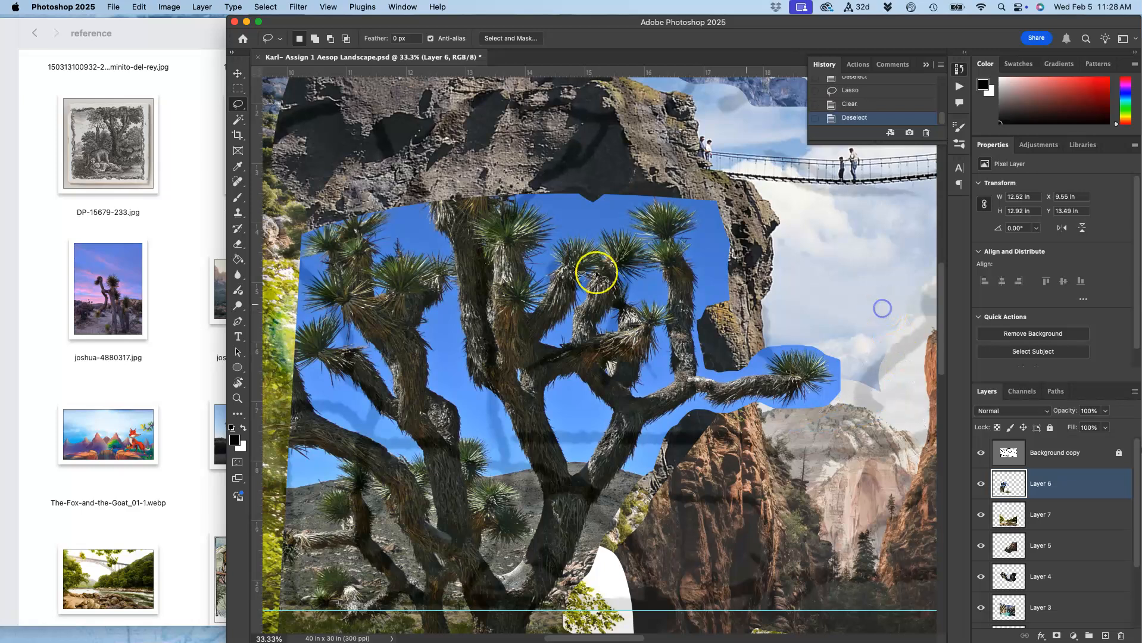
# Use the Magic Wand with tolerance 32 to select the sky above the upper branches of the tree layer.
pyautogui.click(240, 122)
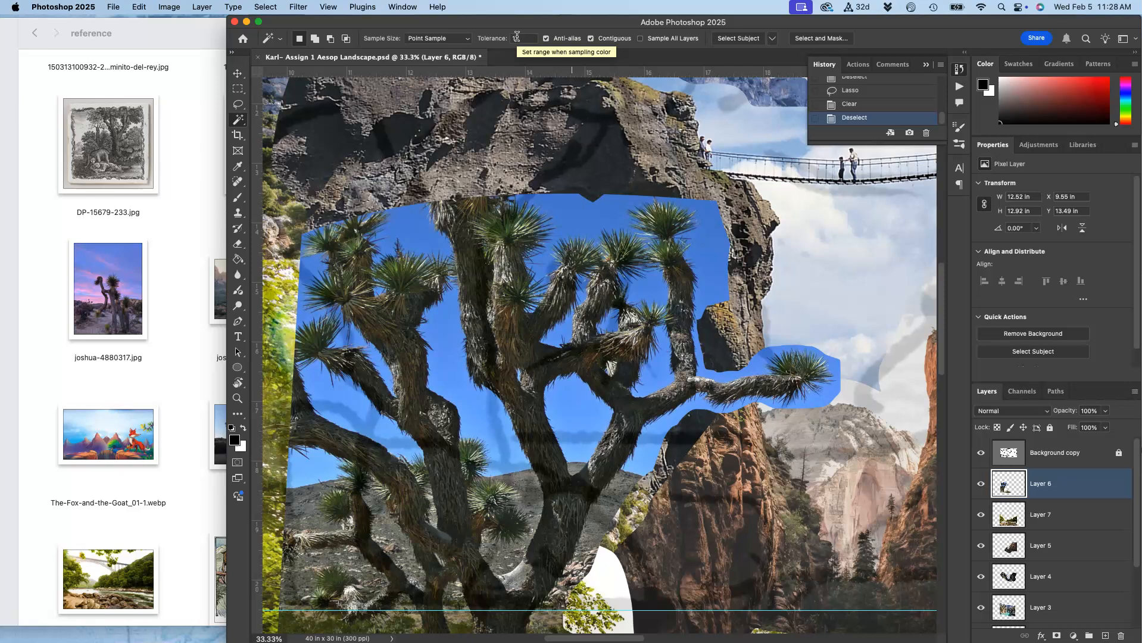
pyautogui.click(575, 131)
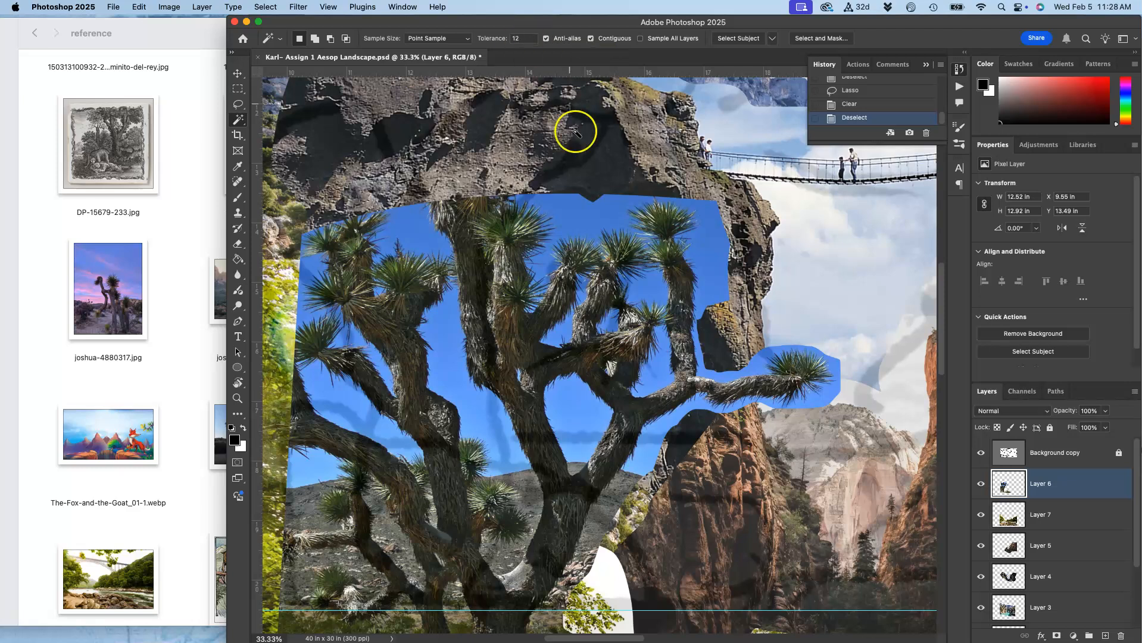
pyautogui.click(584, 208)
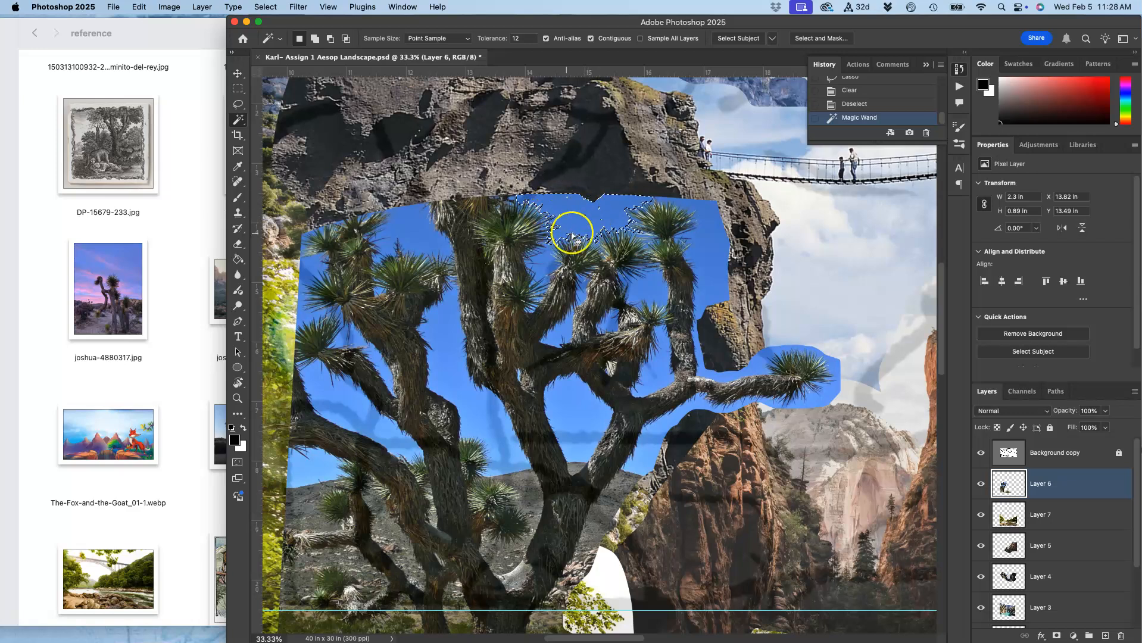
pyautogui.click(520, 40)
pyautogui.write('32')
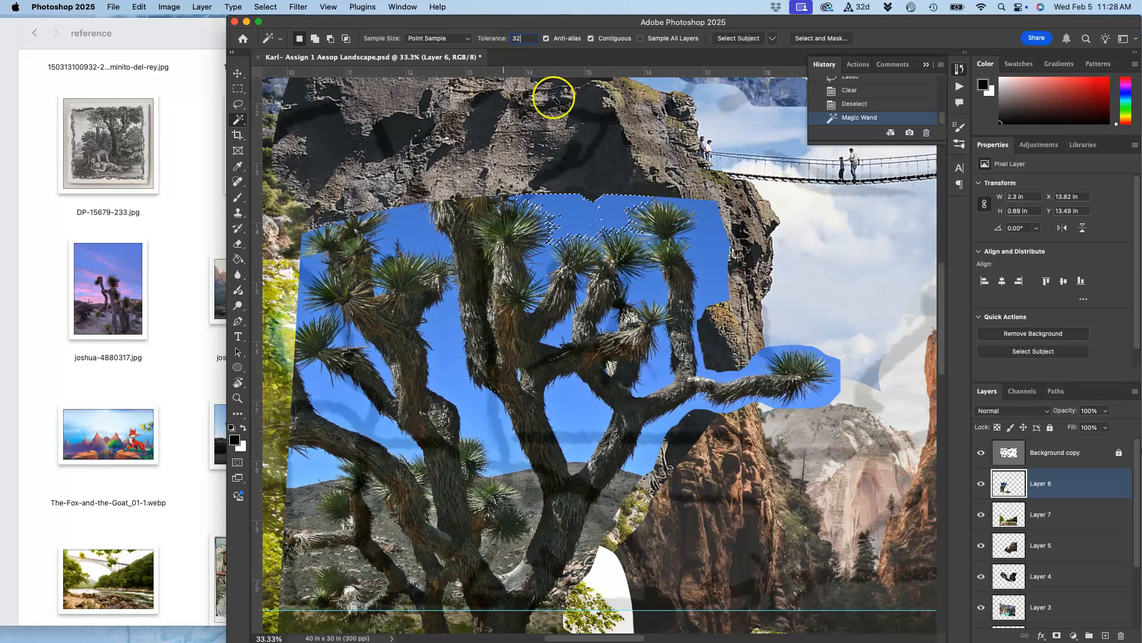
pyautogui.click(583, 222)
pyautogui.click(574, 221)
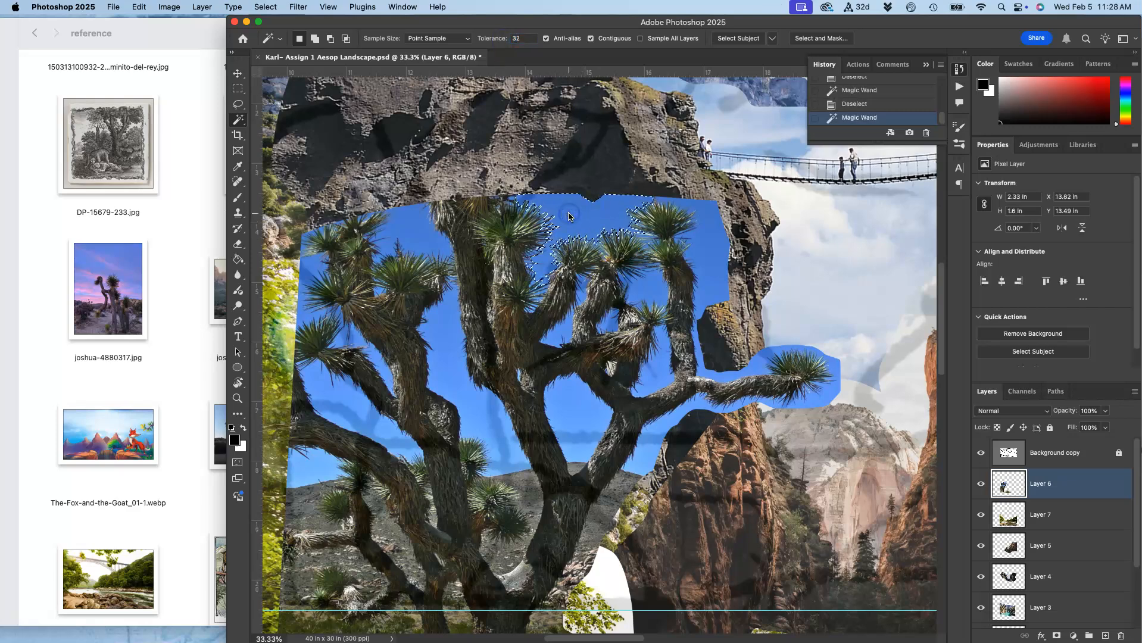
# Add the sky pockets between the tree's branches and trunk to the Magic Wand selection at close zoom.
pyautogui.scroll(6, 573, 220)
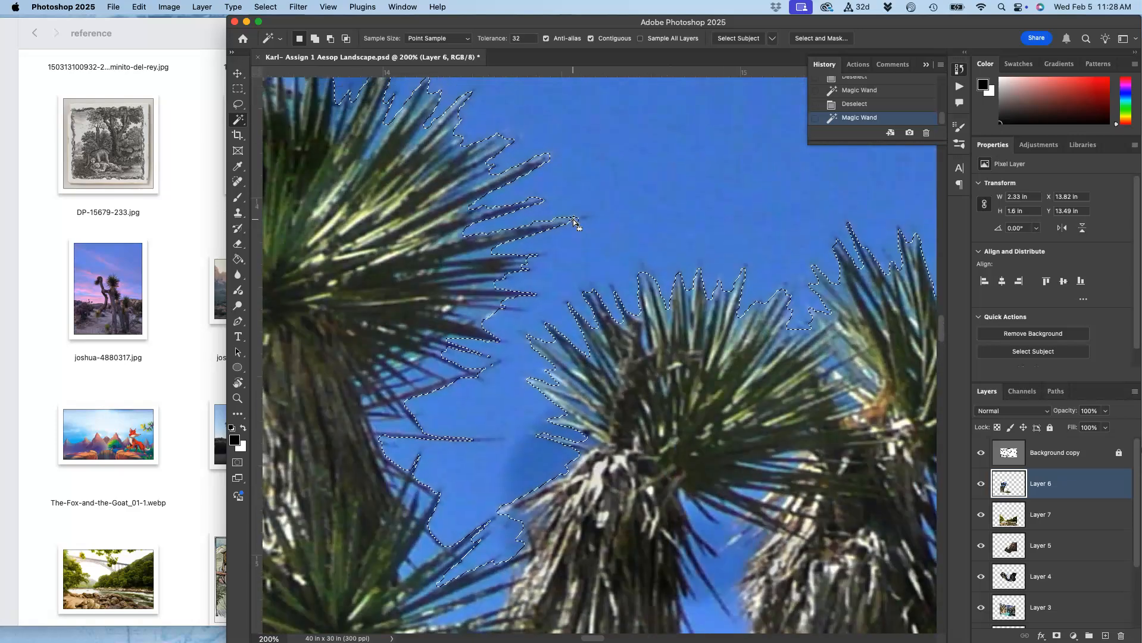
pyautogui.scroll(5, 572, 219)
pyautogui.hscroll(5, 573, 220)
pyautogui.click(580, 208)
pyautogui.scroll(-8, 580, 209)
pyautogui.hscroll(8, 580, 209)
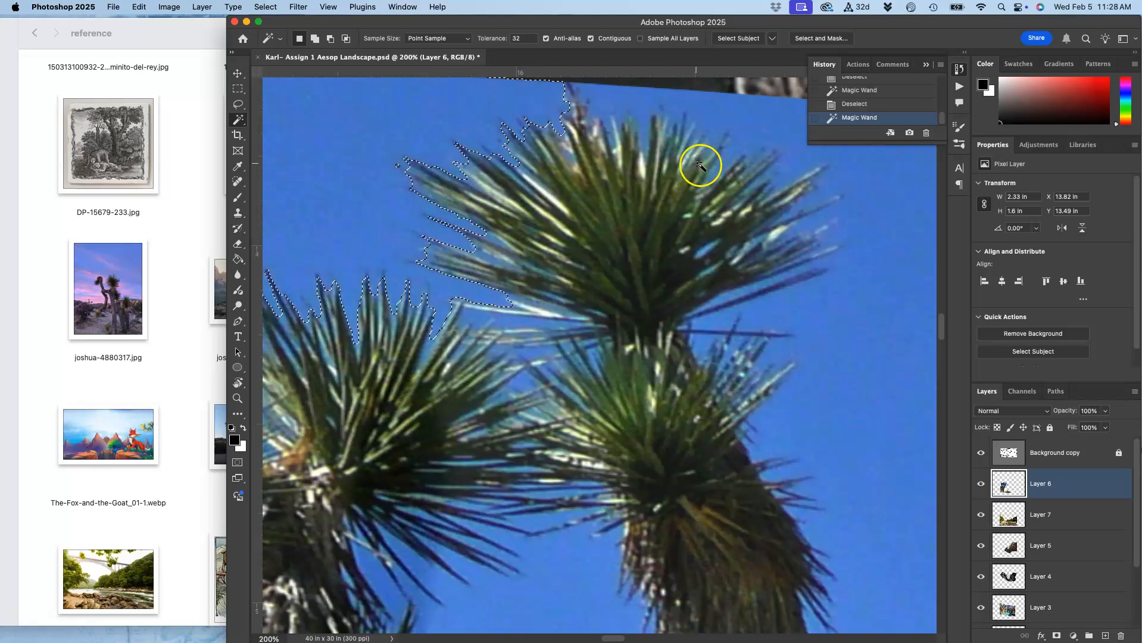
pyautogui.keyDown('shift'); pyautogui.click(846, 206); pyautogui.keyUp('shift')
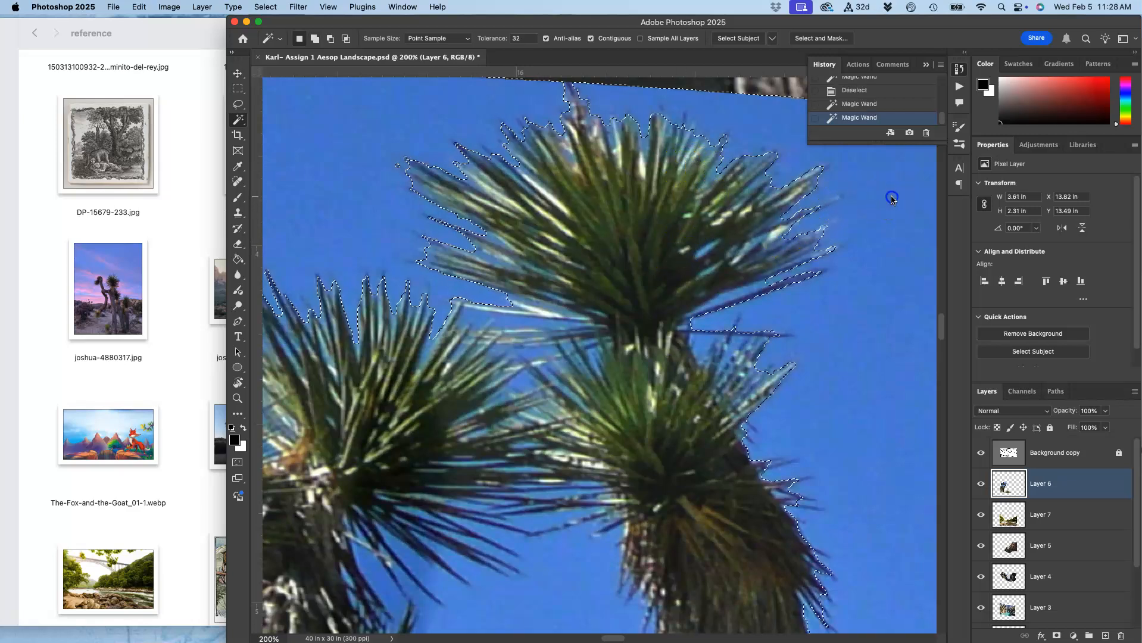
pyautogui.scroll(-5, 893, 202)
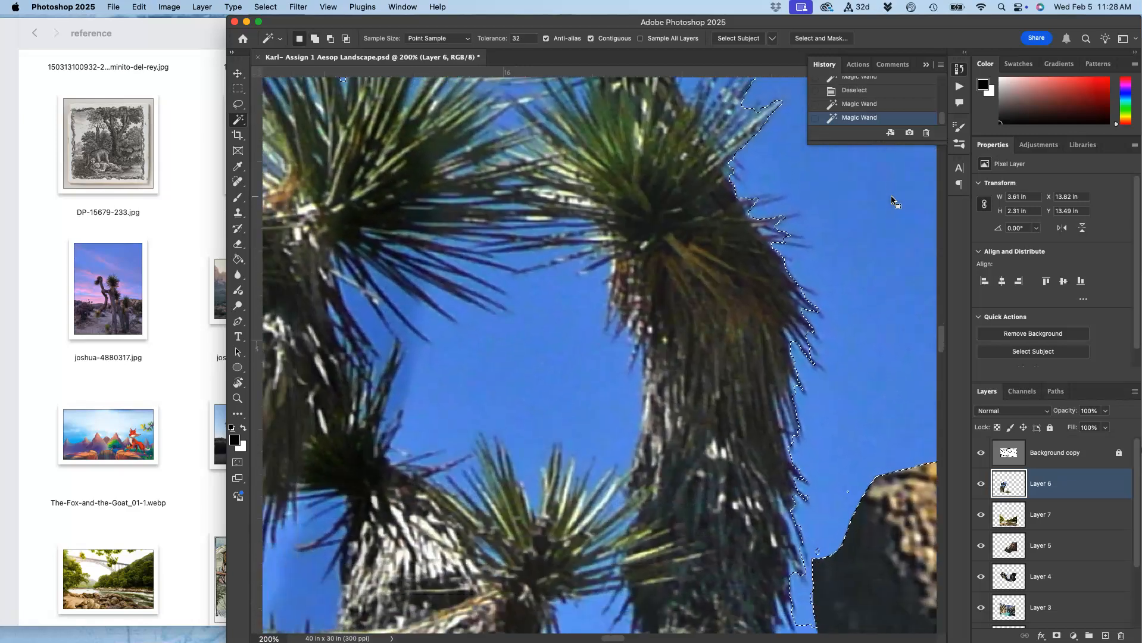
pyautogui.keyDown('shift'); pyautogui.click(527, 339); pyautogui.keyUp('shift')
pyautogui.scroll(-5, 527, 338)
pyautogui.hscroll(-3, 527, 339)
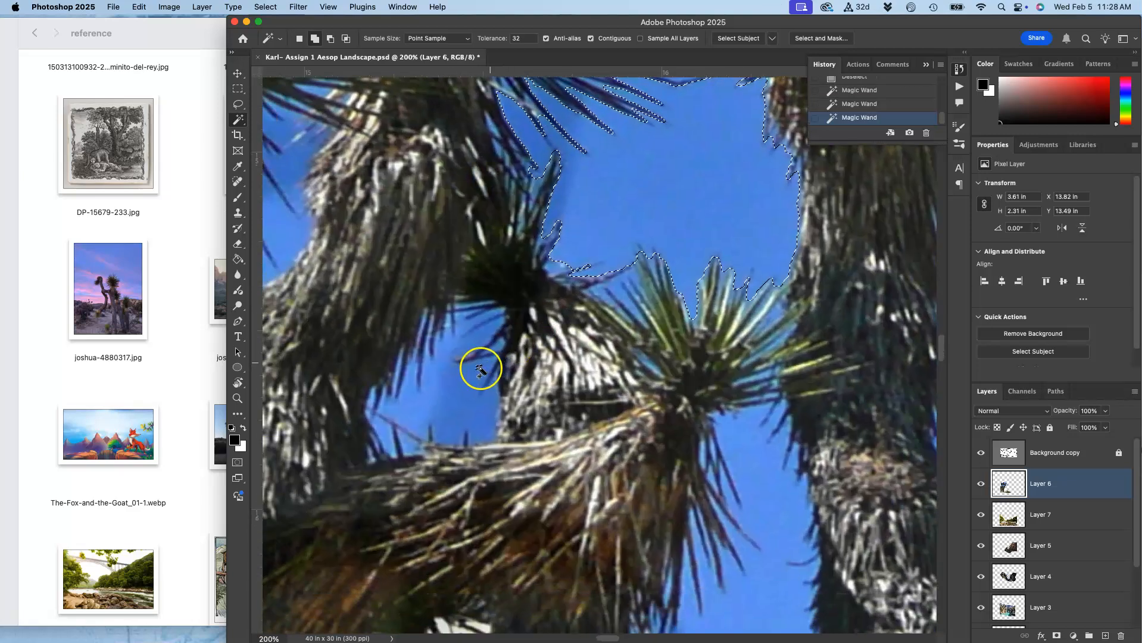
pyautogui.keyDown('shift'); pyautogui.click(450, 396); pyautogui.keyUp('shift')
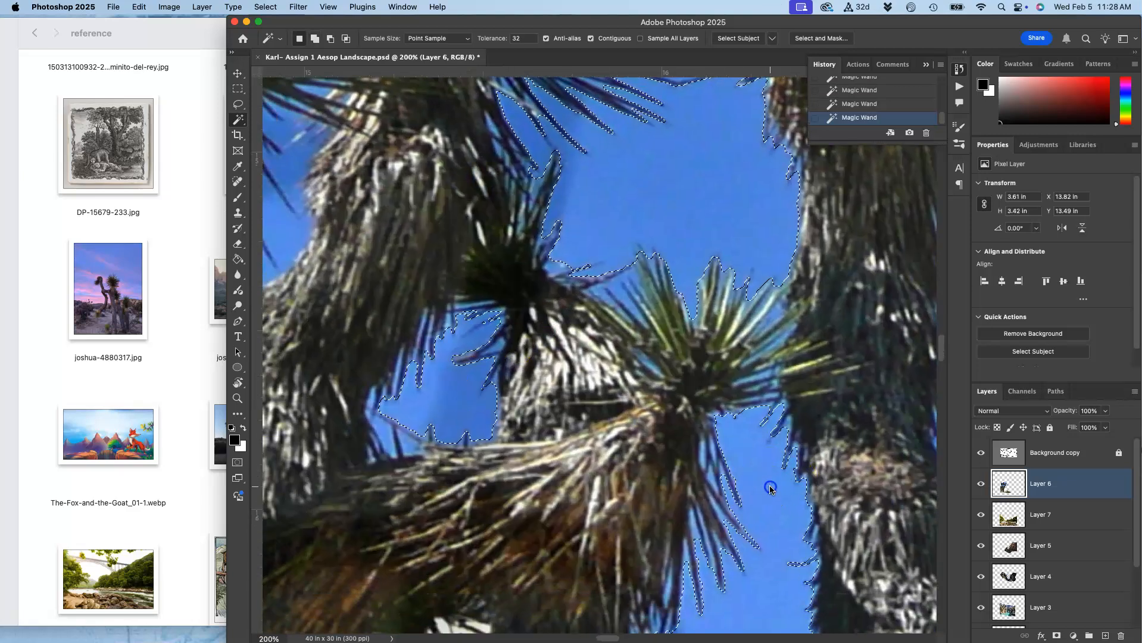
pyautogui.keyDown('shift'); pyautogui.click(768, 486); pyautogui.keyUp('shift')
pyautogui.scroll(-5, 767, 485)
pyautogui.hscroll(-1, 768, 485)
pyautogui.scroll(-3, 744, 480)
pyautogui.hscroll(-5, 744, 480)
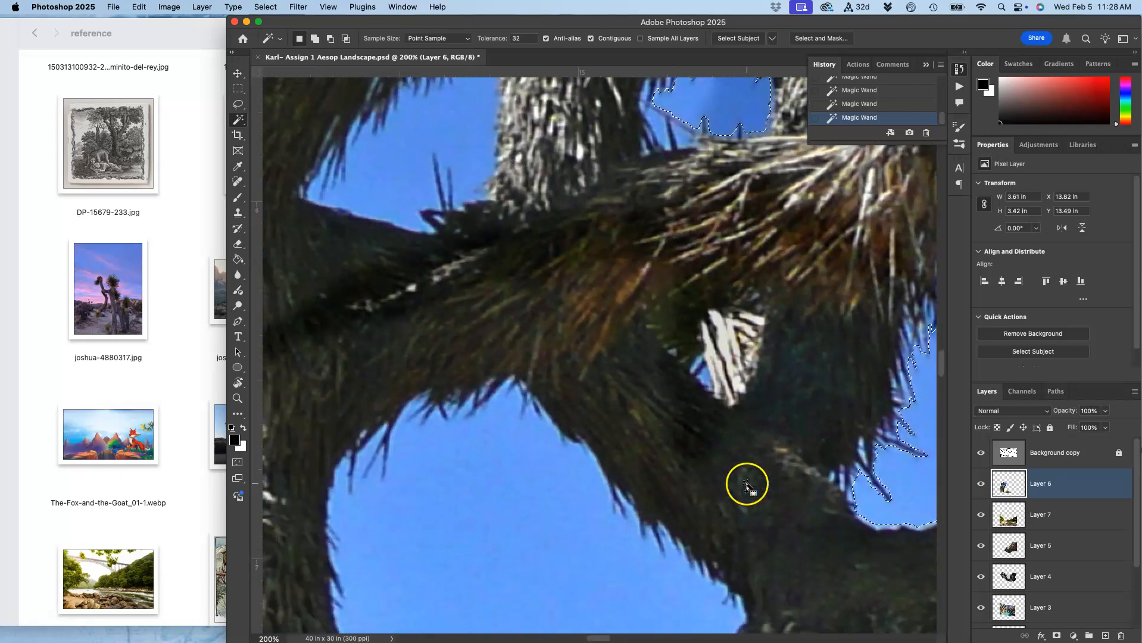
pyautogui.keyDown('shift'); pyautogui.click(608, 500); pyautogui.keyUp('shift')
pyautogui.scroll(4, 608, 500)
pyautogui.hscroll(-1, 609, 500)
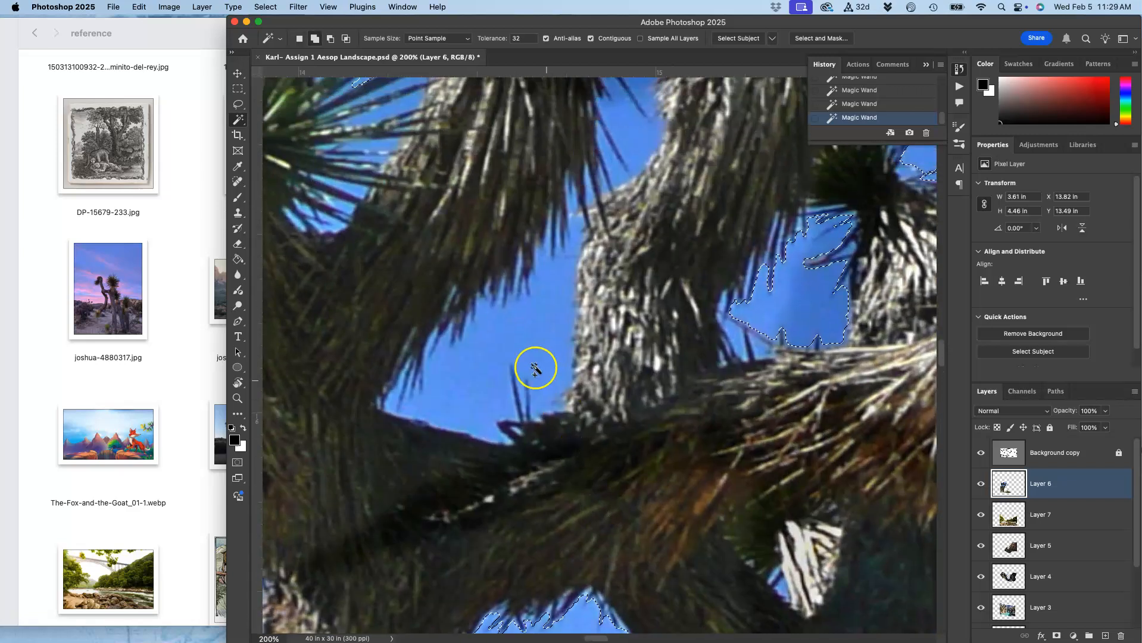
pyautogui.scroll(3, 519, 337)
pyautogui.keyDown('shift'); pyautogui.click(621, 307); pyautogui.keyUp('shift')
pyautogui.scroll(2, 621, 307)
pyautogui.hscroll(-1, 622, 307)
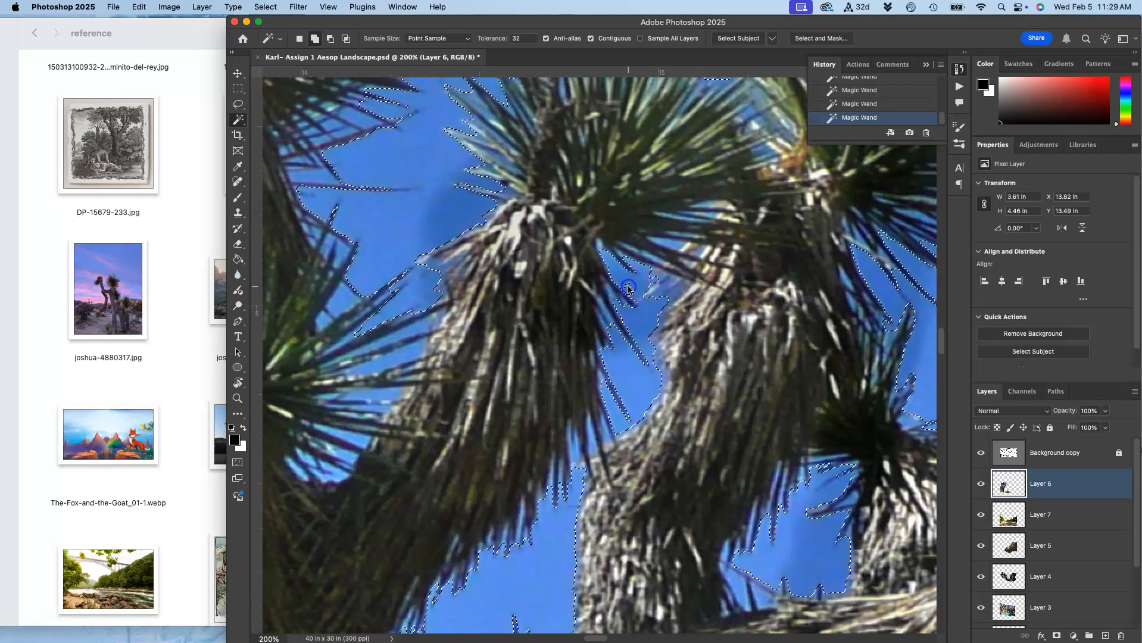
pyautogui.hscroll(-10, 428, 236)
pyautogui.scroll(-3, 428, 236)
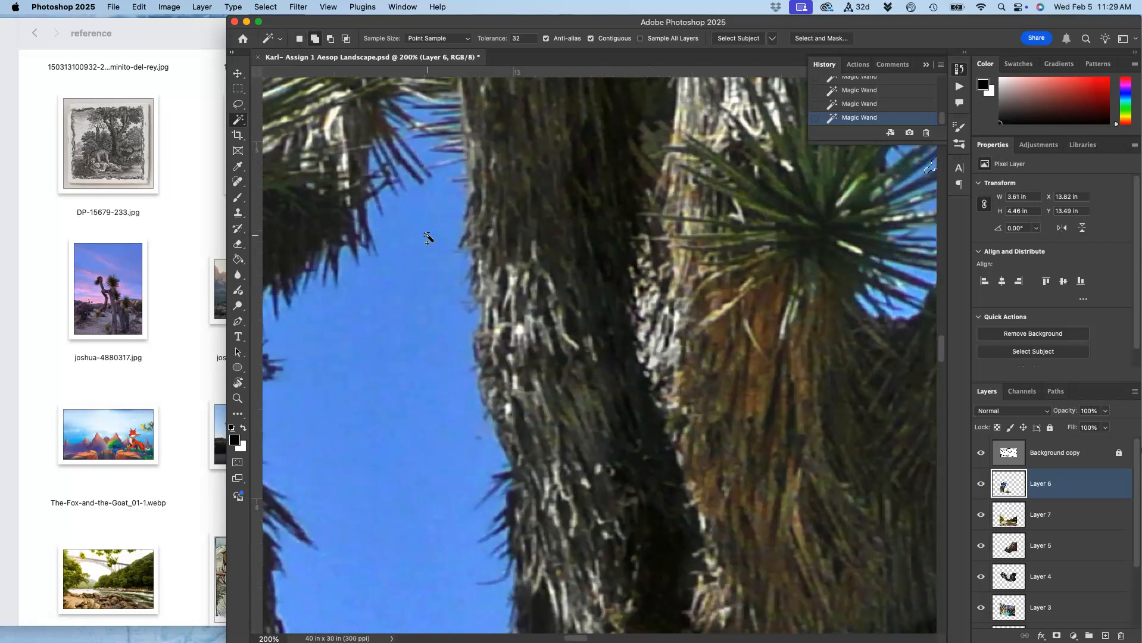
pyautogui.keyDown('shift'); pyautogui.click(421, 258); pyautogui.keyUp('shift')
pyautogui.scroll(-11, 421, 259)
pyautogui.hscroll(-2, 421, 259)
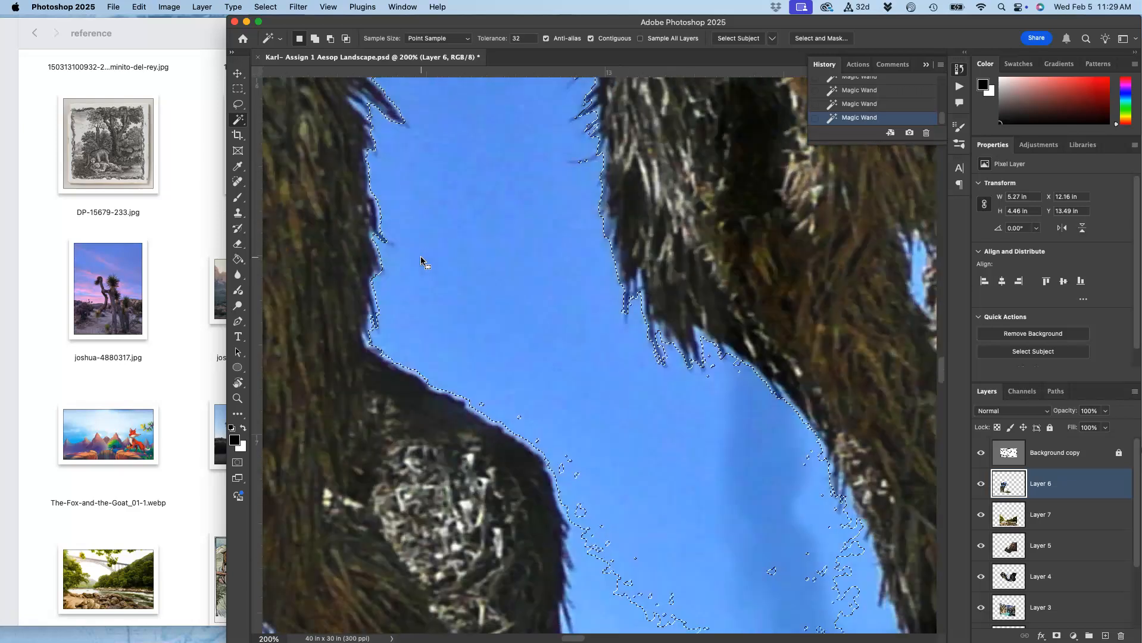
pyautogui.scroll(-1, 420, 259)
pyautogui.keyDown('shift'); pyautogui.click(591, 309); pyautogui.keyUp('shift')
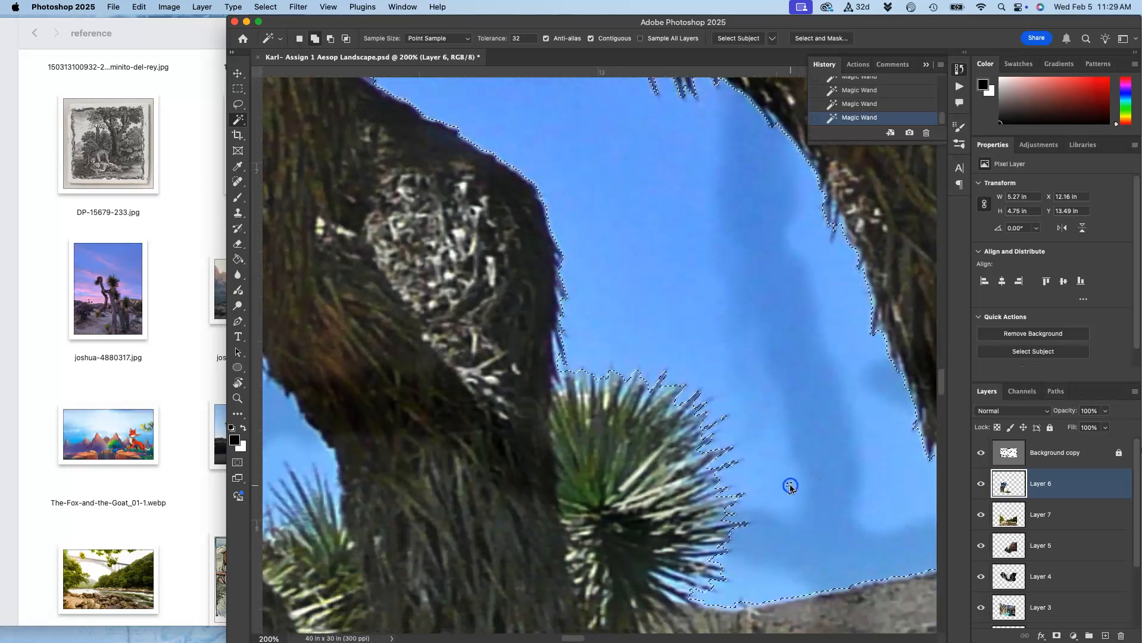
pyautogui.hscroll(-2, 790, 485)
pyautogui.scroll(-1, 790, 486)
pyautogui.hscroll(-4, 790, 485)
pyautogui.keyDown('shift'); pyautogui.click(487, 379); pyautogui.keyUp('shift')
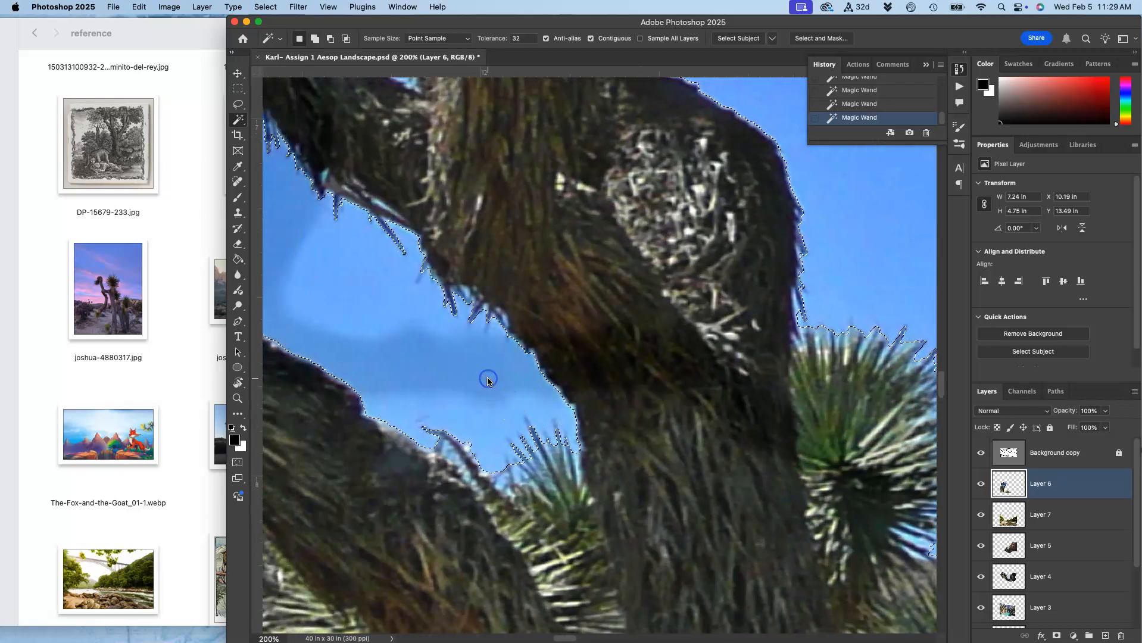
pyautogui.hscroll(-5, 487, 379)
pyautogui.scroll(1, 487, 379)
pyautogui.scroll(3, 488, 379)
pyautogui.hscroll(-2, 488, 379)
pyautogui.keyDown('shift'); pyautogui.click(454, 289); pyautogui.keyUp('shift')
pyautogui.scroll(-5, 455, 290)
pyautogui.hscroll(-3, 455, 290)
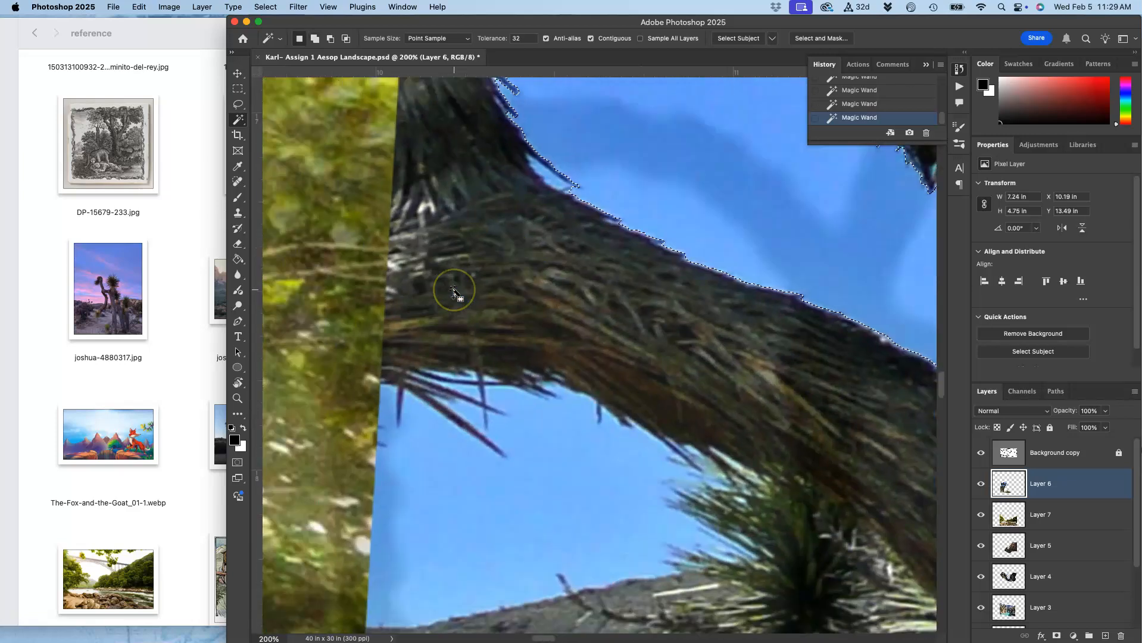
pyautogui.keyDown('shift'); pyautogui.click(481, 475); pyautogui.keyUp('shift')
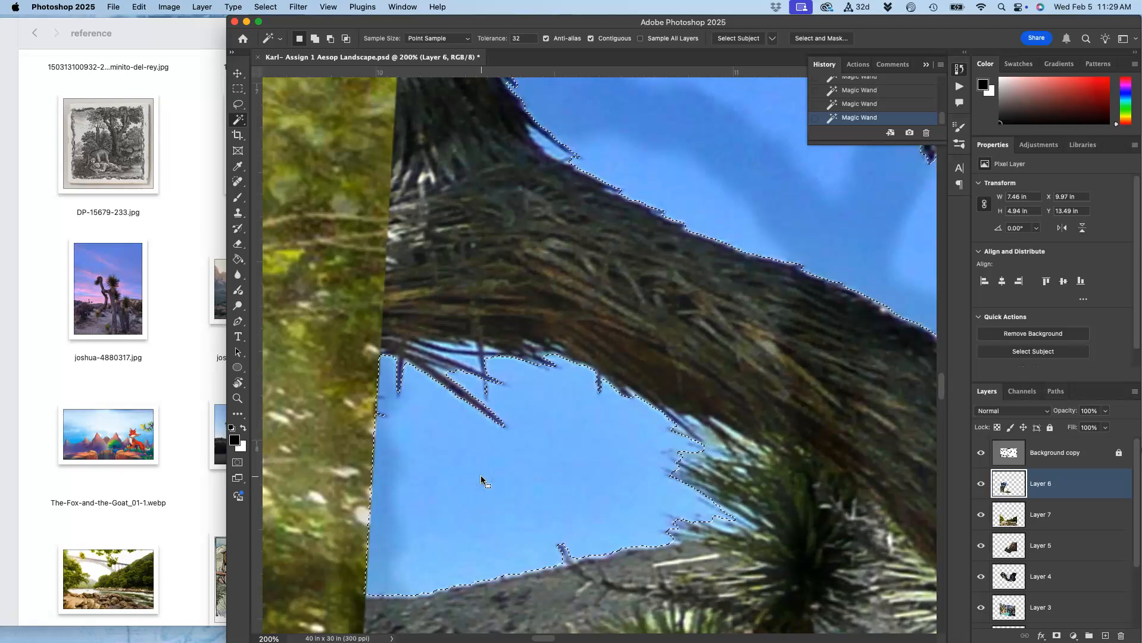
# Add the remaining sky areas around the tree's crown and right branches to the selection.
pyautogui.press('super+minus')
pyautogui.press('super+minus')
pyautogui.press('super+minus')
pyautogui.press('super+minus')
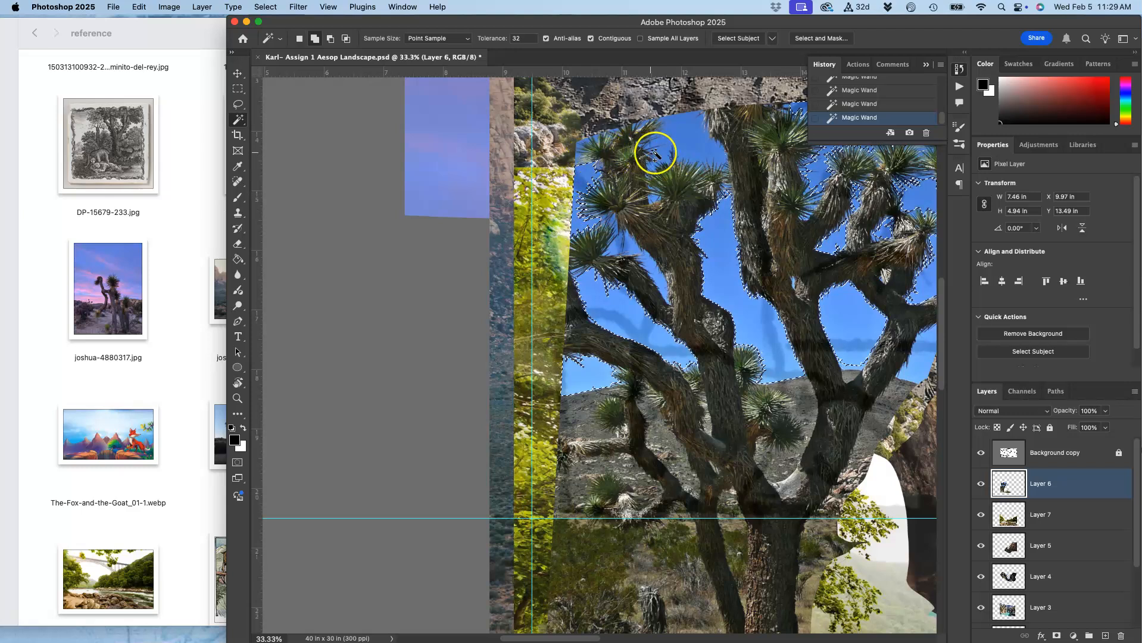
pyautogui.keyDown('shift'); pyautogui.click(675, 137); pyautogui.keyUp('shift')
pyautogui.keyDown('shift'); pyautogui.click(655, 185); pyautogui.keyUp('shift')
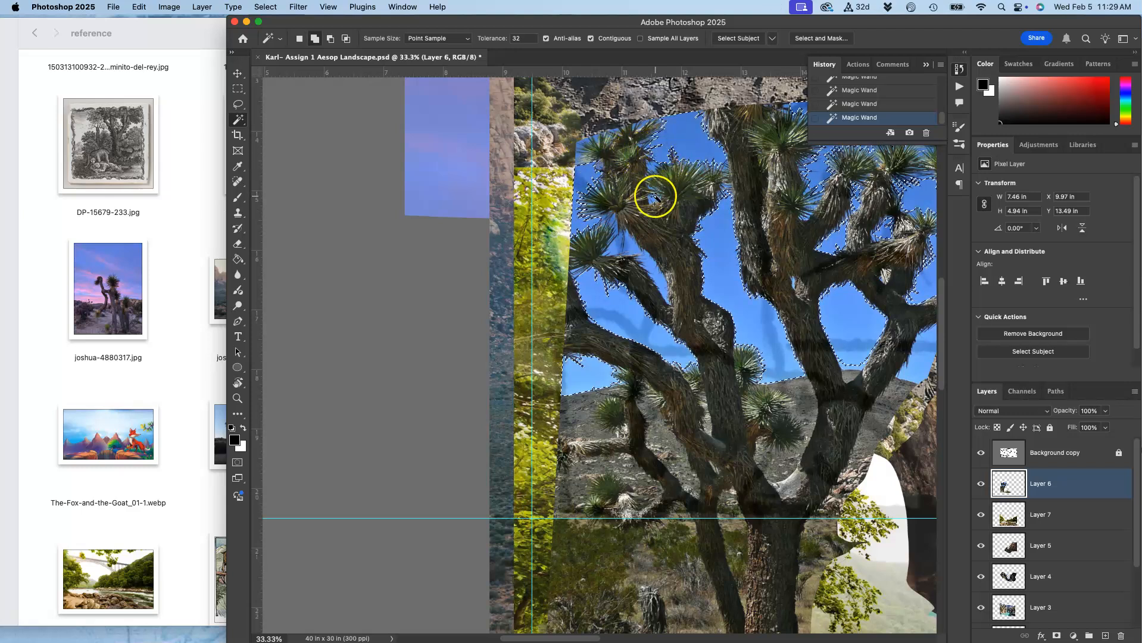
pyautogui.hscroll(8, 713, 255)
pyautogui.keyDown('shift'); pyautogui.click(736, 355); pyautogui.keyUp('shift')
pyautogui.keyDown('shift'); pyautogui.click(715, 376); pyautogui.keyUp('shift')
pyautogui.keyDown('shift'); pyautogui.click(823, 306); pyautogui.keyUp('shift')
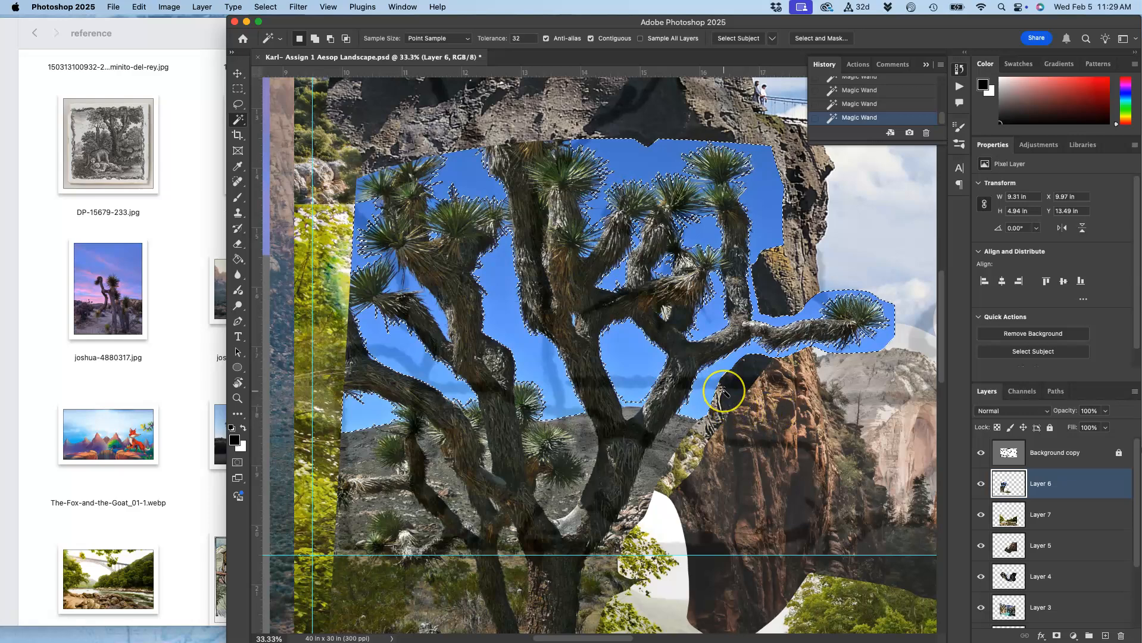
# Delete the selected sky from the tree layer and undo the deletion.
pyautogui.press('super+equal')
pyautogui.press('super+equal')
pyautogui.press('super+equal')
pyautogui.press('super+equal')
pyautogui.press('super+equal')
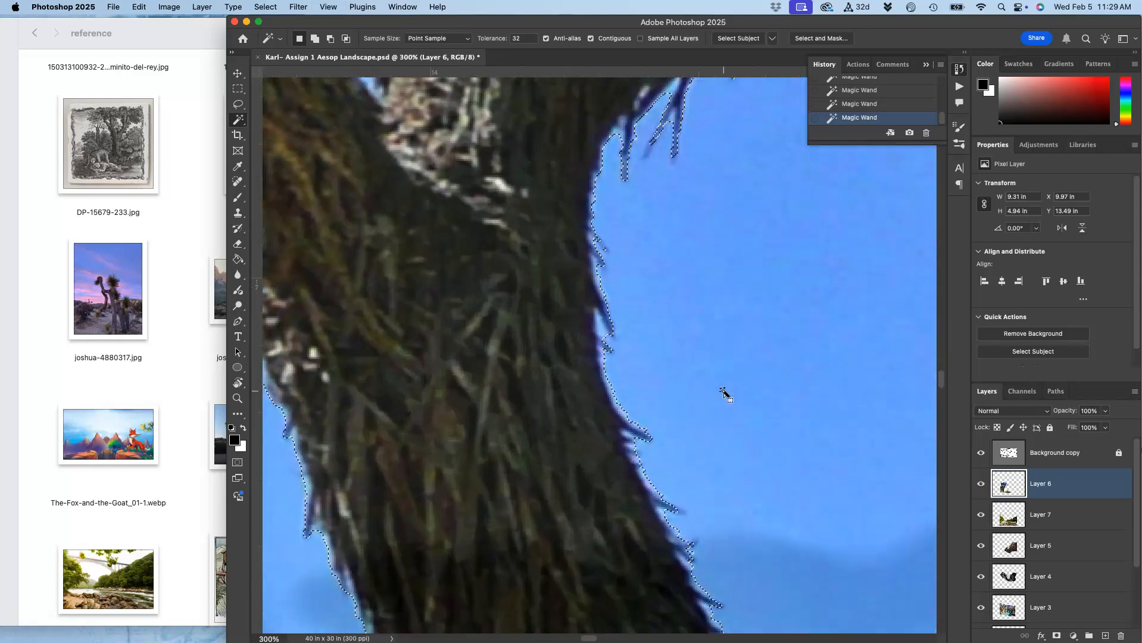
pyautogui.press('BackSpace')
pyautogui.click(686, 278)
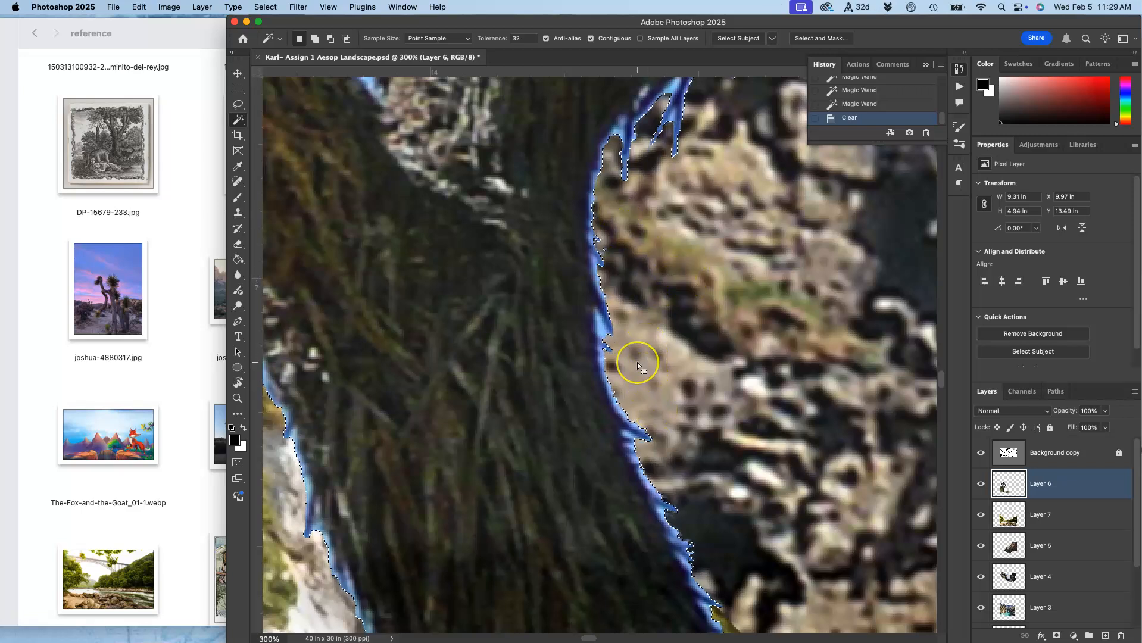
pyautogui.press('super+z')
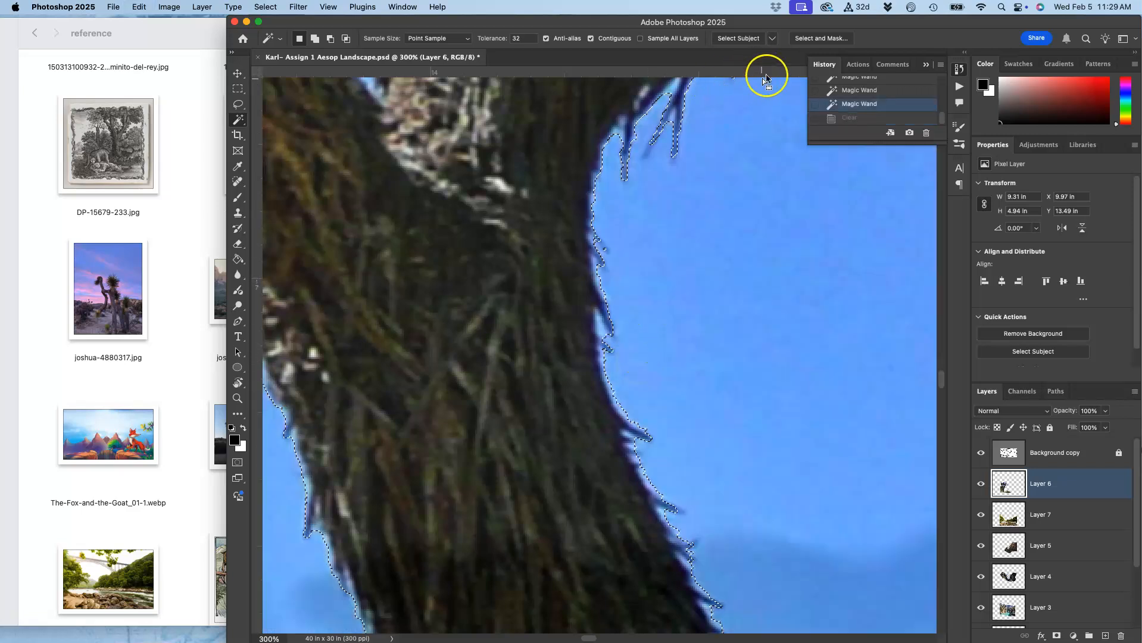
# Refine the sky selection in Select and Mask with an edge detection radius of 3 px.
pyautogui.click(813, 39)
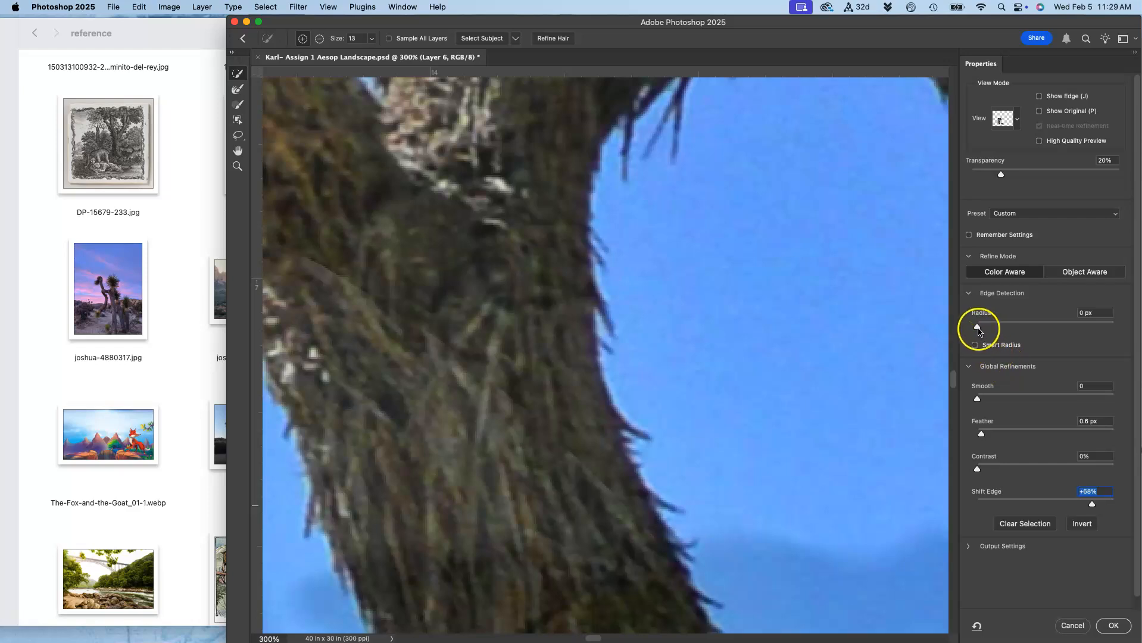
pyautogui.moveTo(985, 328); pyautogui.dragTo(986, 328)
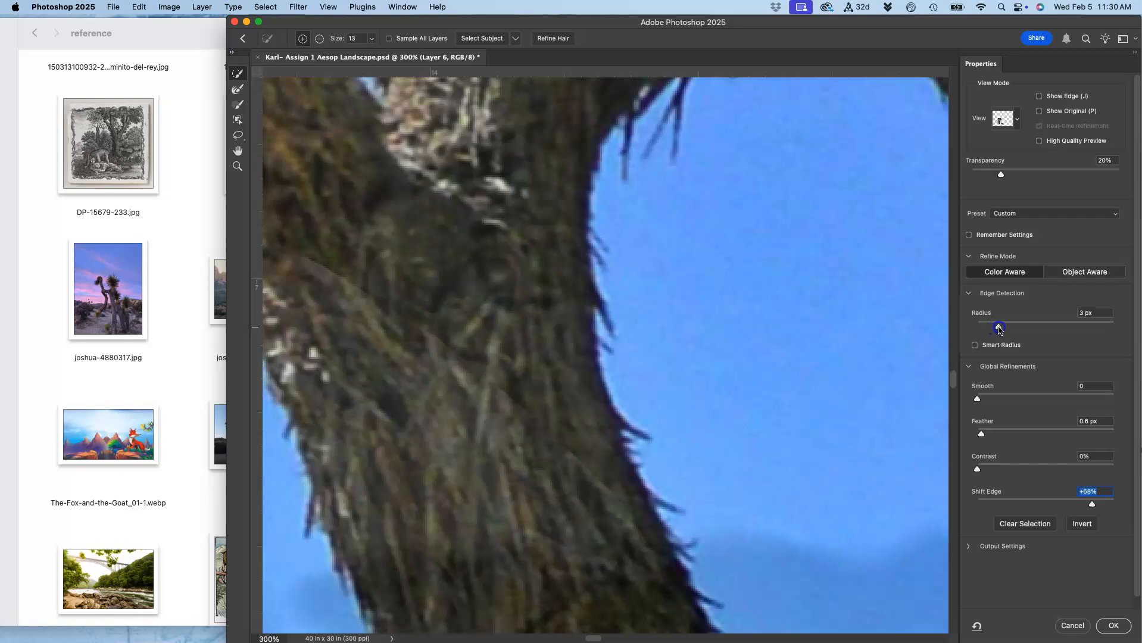
pyautogui.click(1113, 625)
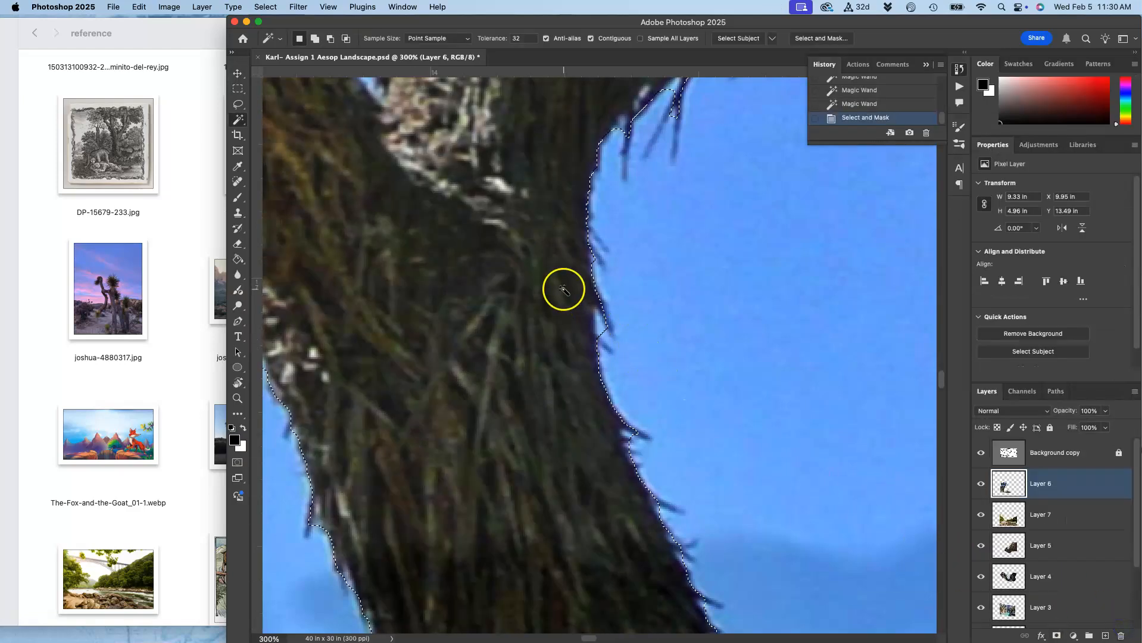
pyautogui.scroll(-1, 600, 418)
pyautogui.scroll(-3, 600, 418)
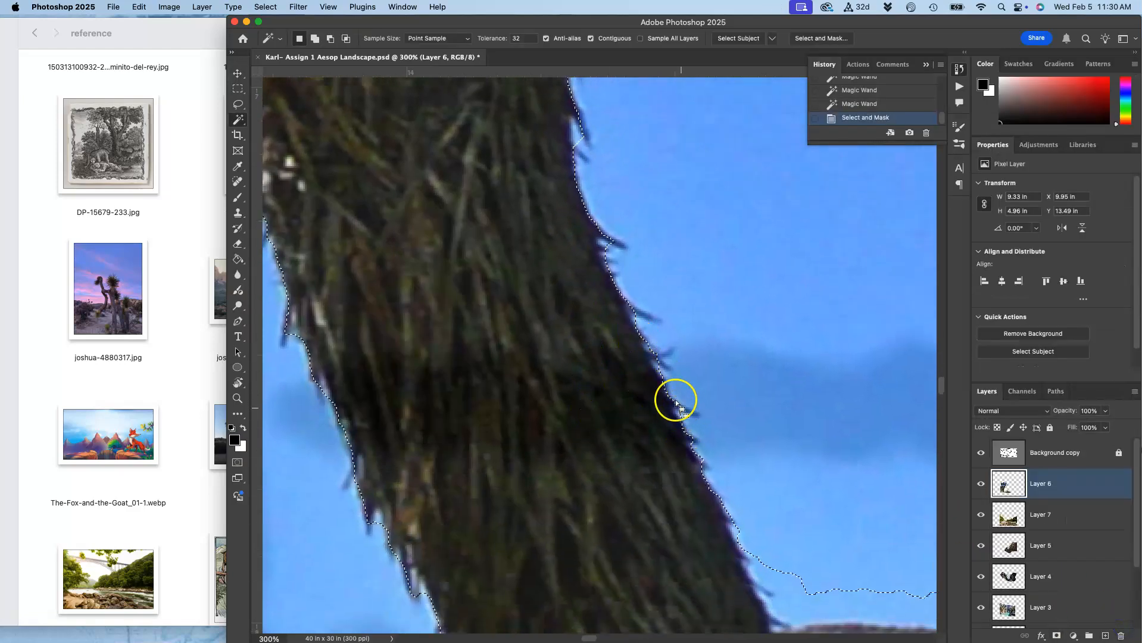
pyautogui.hscroll(2, 659, 373)
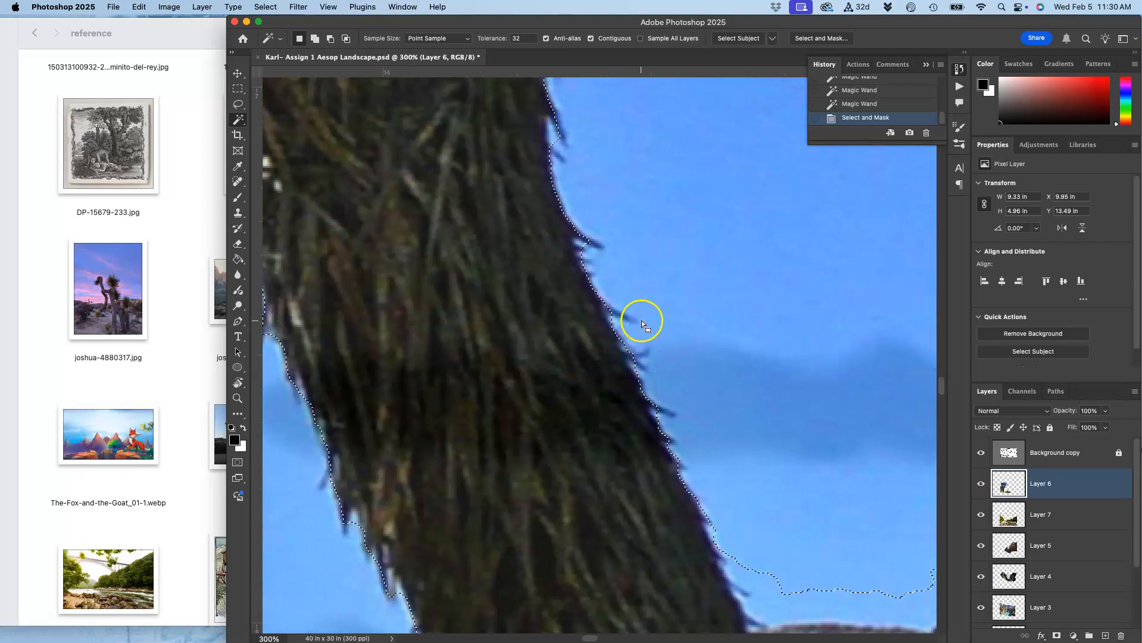
# Delete the refined sky selection from the tree layer and deselect.
pyautogui.scroll(-3, 649, 317)
pyautogui.hscroll(3, 649, 317)
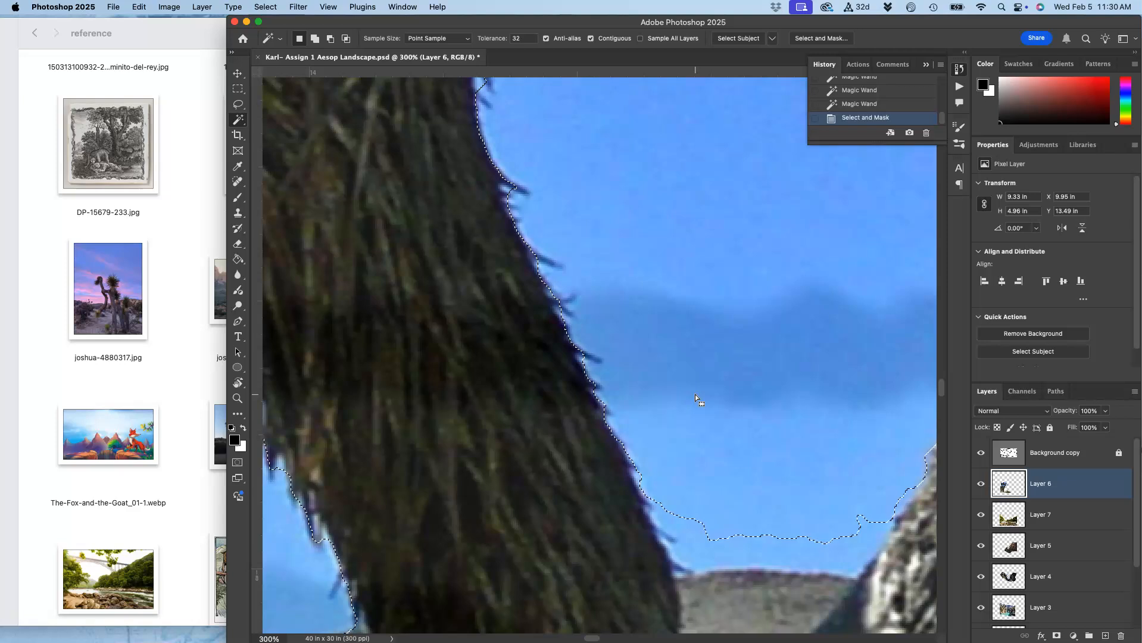
pyautogui.press('BackSpace')
pyautogui.scroll(-10, 695, 394)
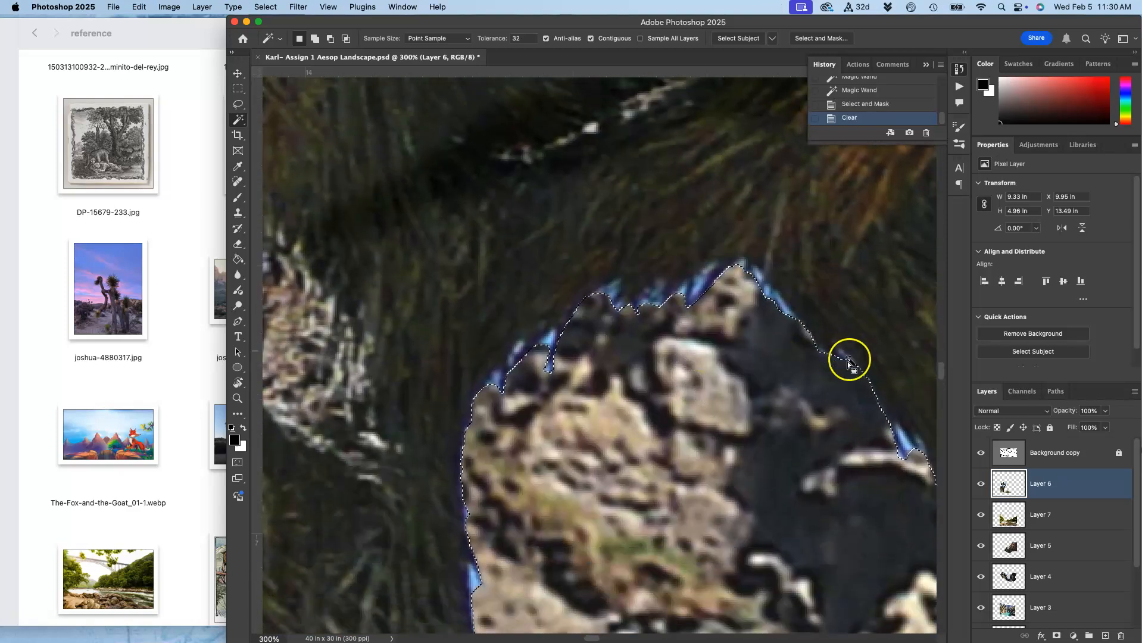
pyautogui.scroll(10, 829, 376)
pyautogui.hscroll(3, 829, 377)
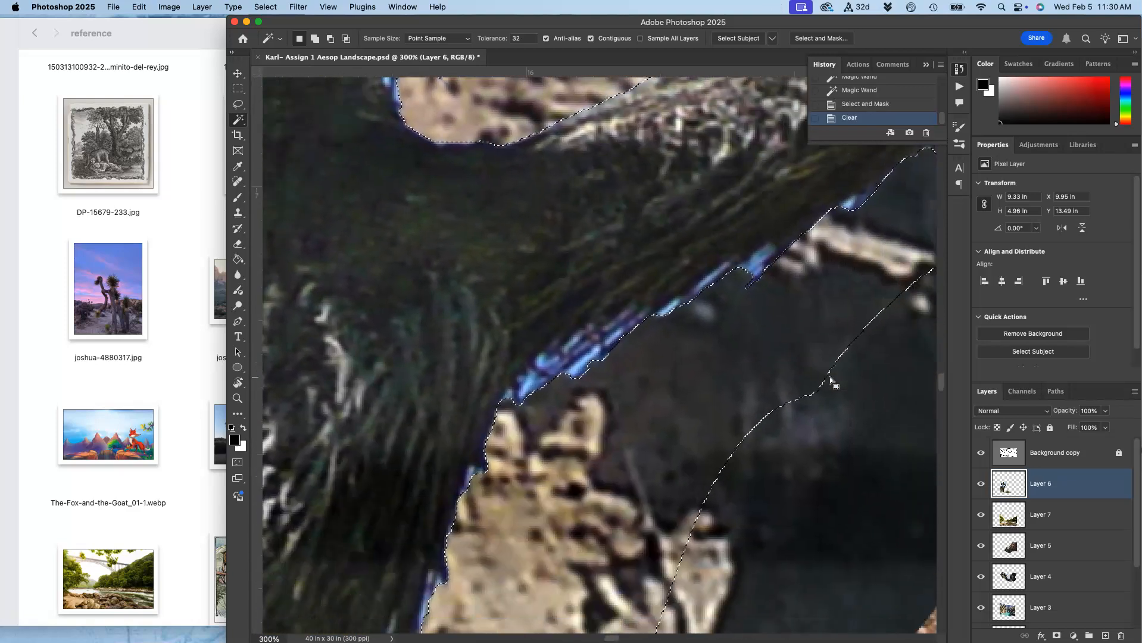
pyautogui.scroll(-10, 829, 376)
pyautogui.press('super+minus')
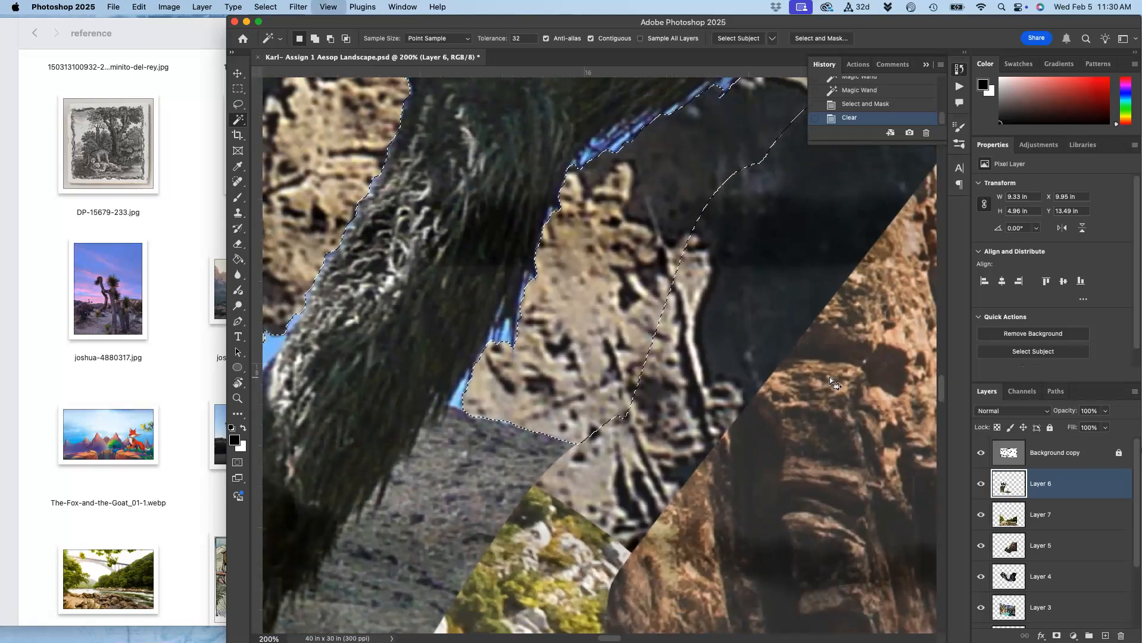
pyautogui.press('super+minus')
pyautogui.press('super+minus')
pyautogui.press('super+minus')
pyautogui.press('super+minus')
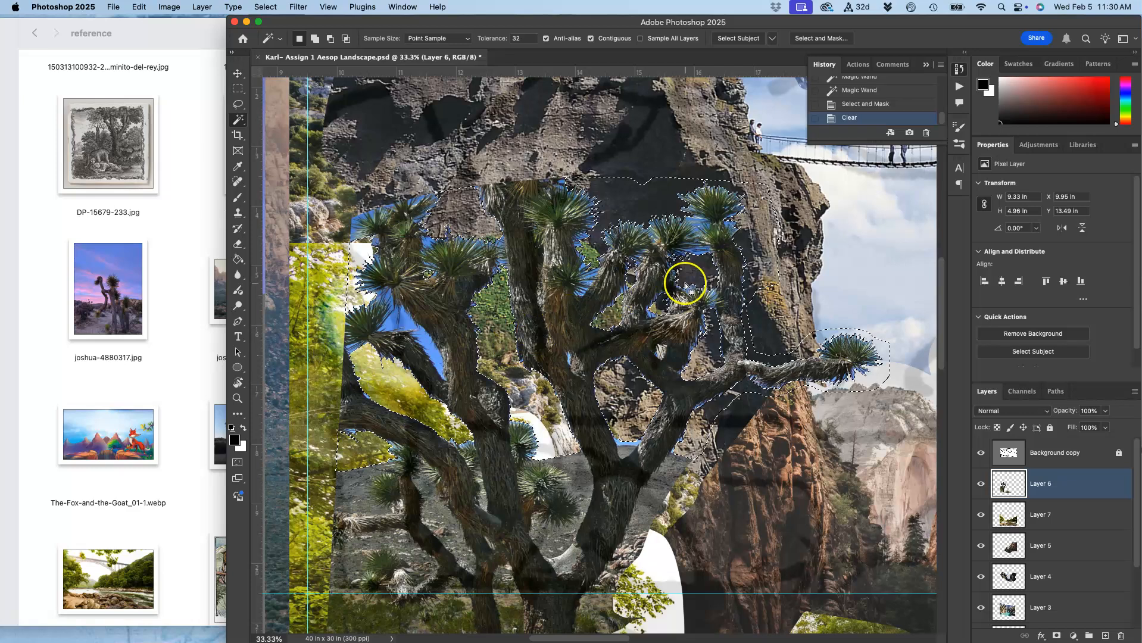
pyautogui.press('super+d')
# Inspect the cleaned tree layer across the composition, toggling its visibility off and on.
pyautogui.scroll(-2, 733, 354)
pyautogui.hscroll(2, 732, 354)
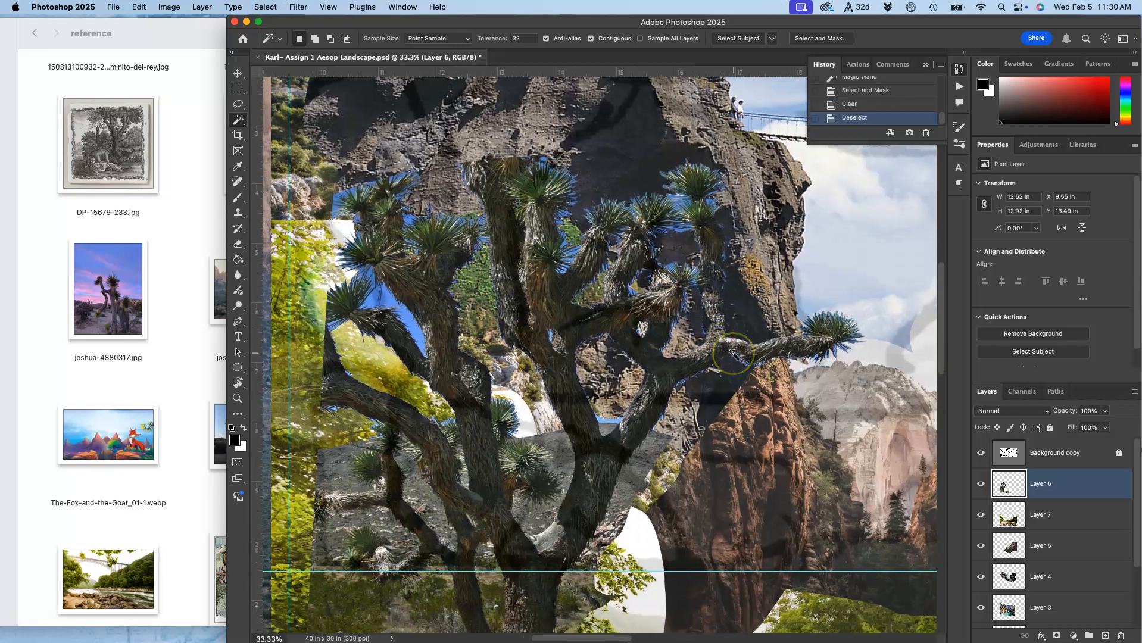
pyautogui.hscroll(5, 732, 353)
pyautogui.scroll(-1, 732, 353)
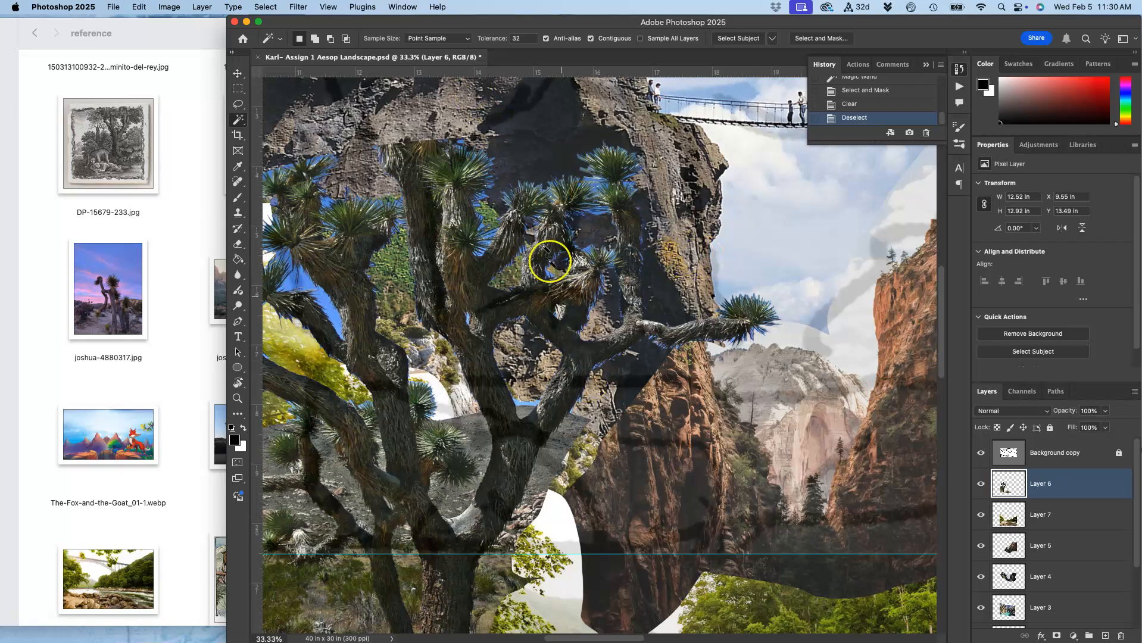
pyautogui.scroll(4, 564, 309)
pyautogui.hscroll(-4, 564, 309)
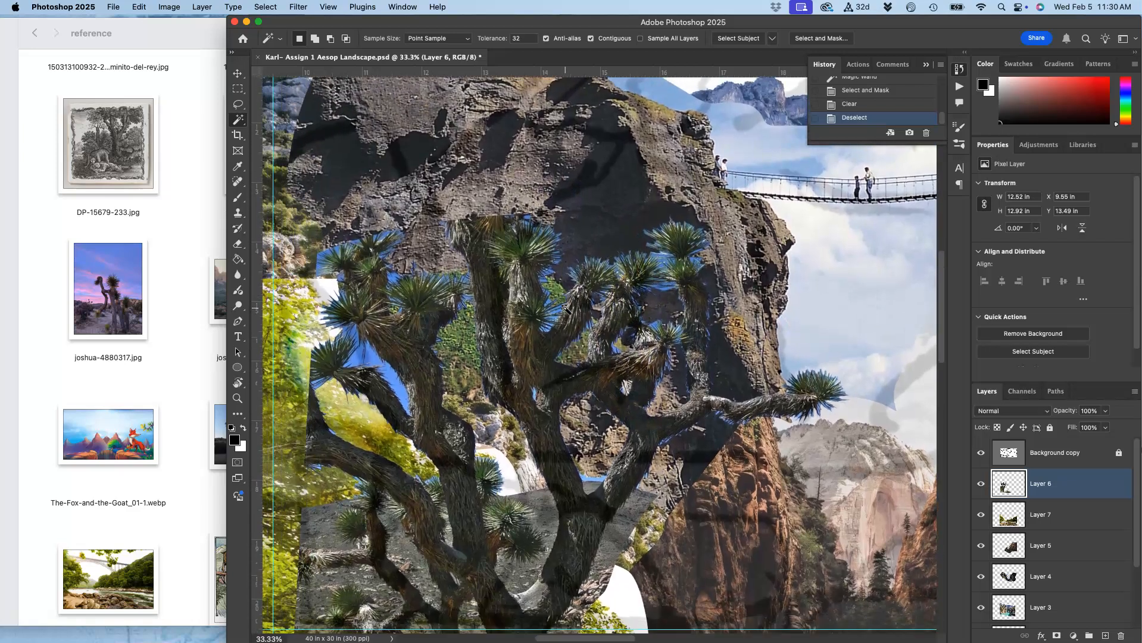
pyautogui.scroll(-5, 567, 310)
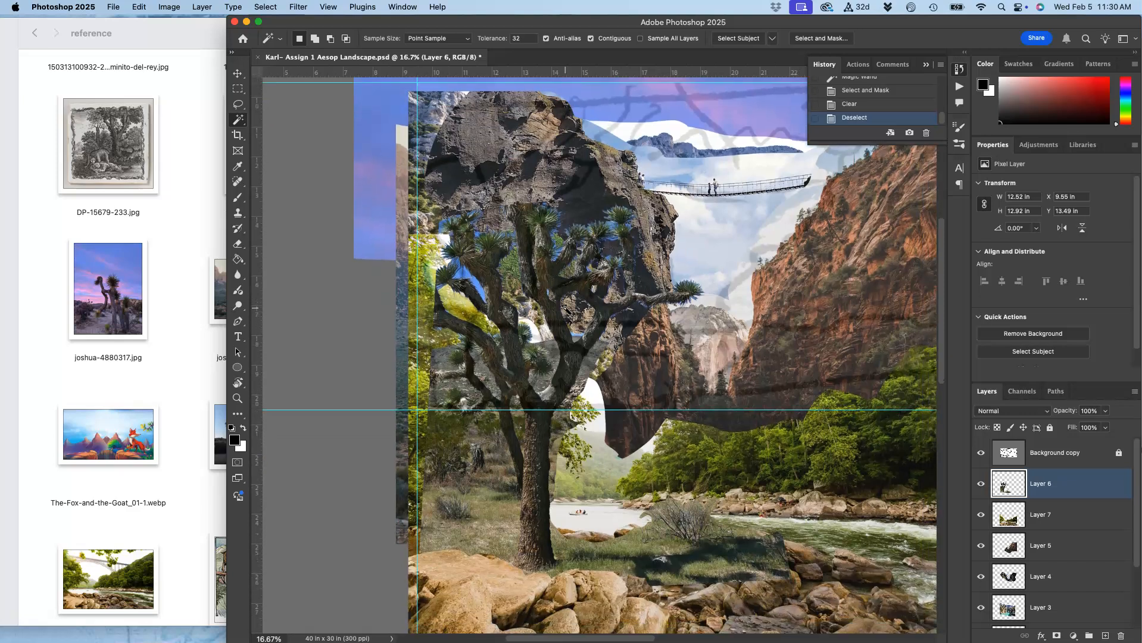
pyautogui.click(982, 517)
pyautogui.click(978, 518)
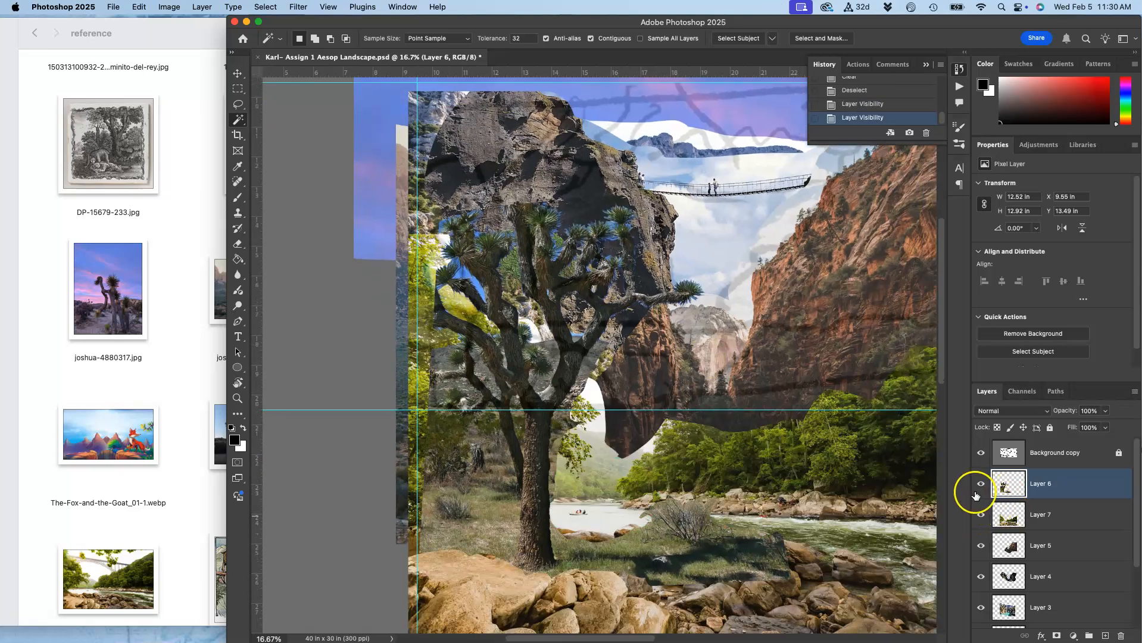
pyautogui.scroll(3, 634, 388)
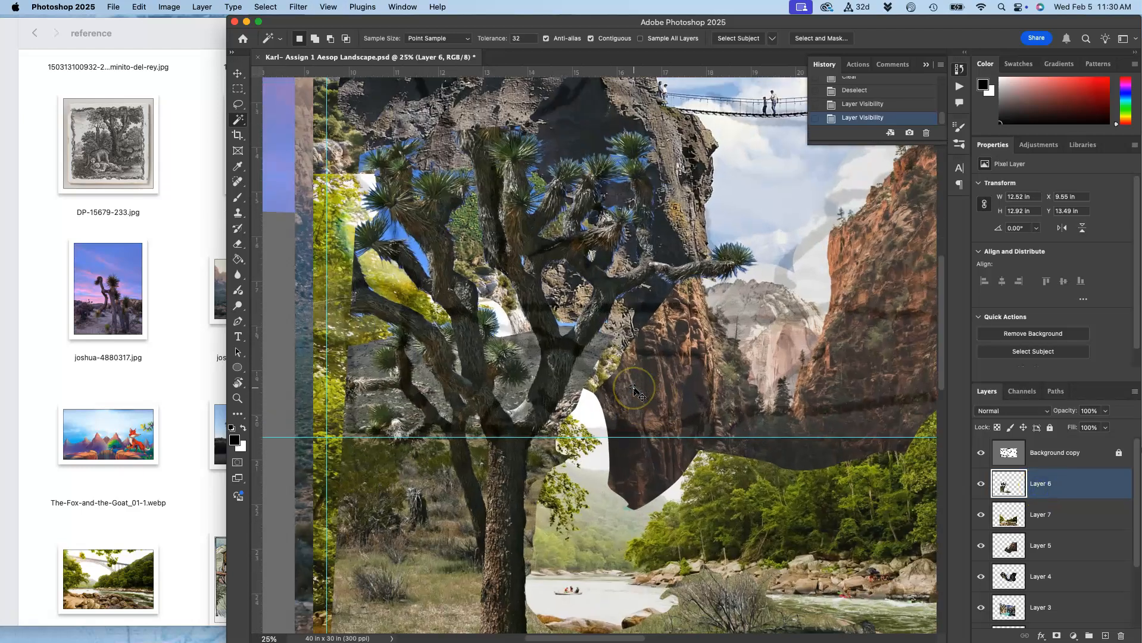
# Select the grey ground area beside the tree trunk with several Magic Wand clicks.
pyautogui.click(582, 350)
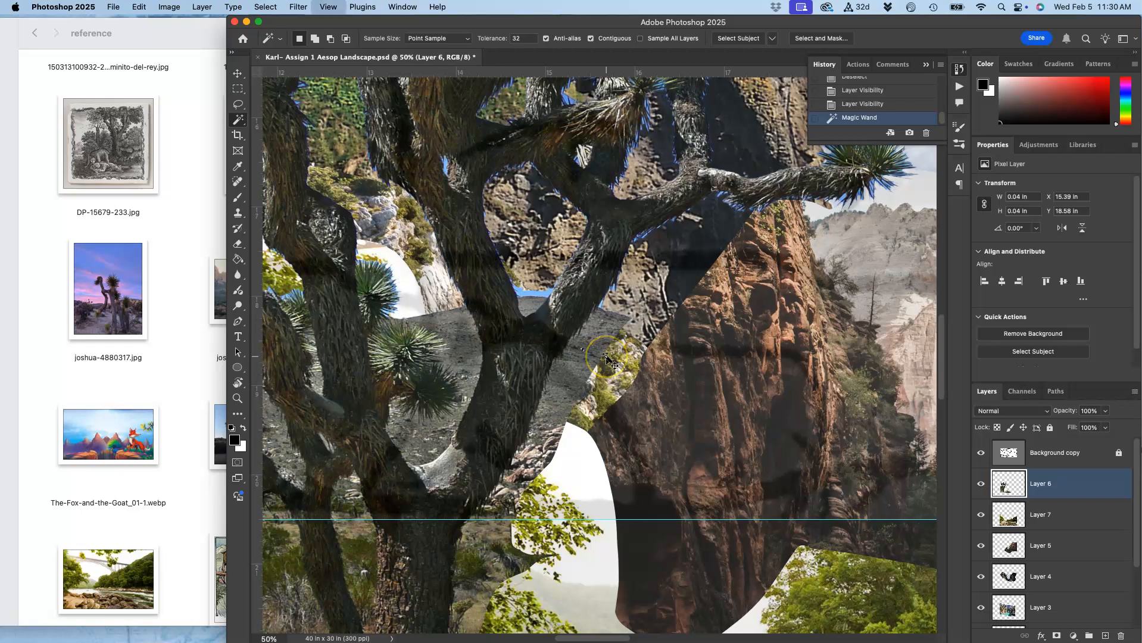
pyautogui.scroll(5, 606, 357)
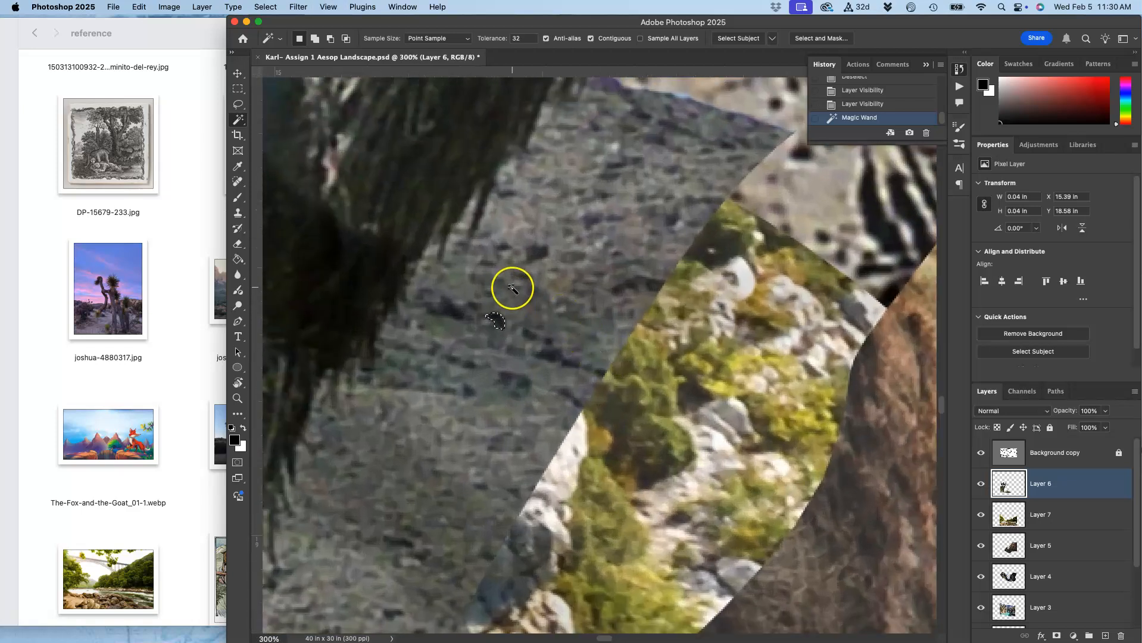
pyautogui.click(517, 331)
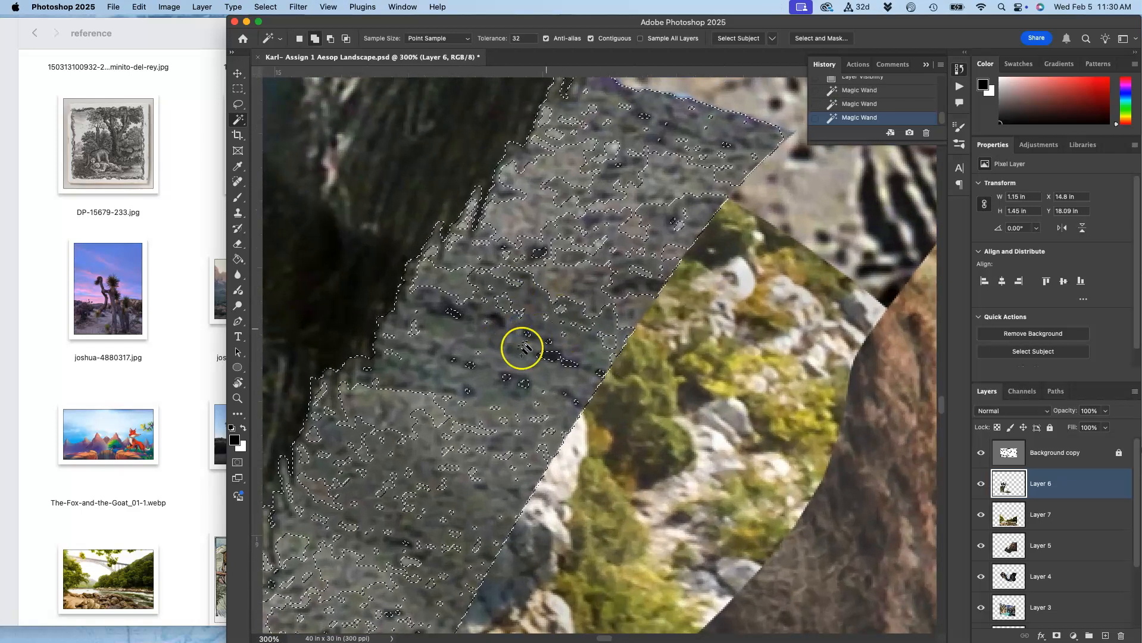
pyautogui.click(540, 215)
pyautogui.click(565, 242)
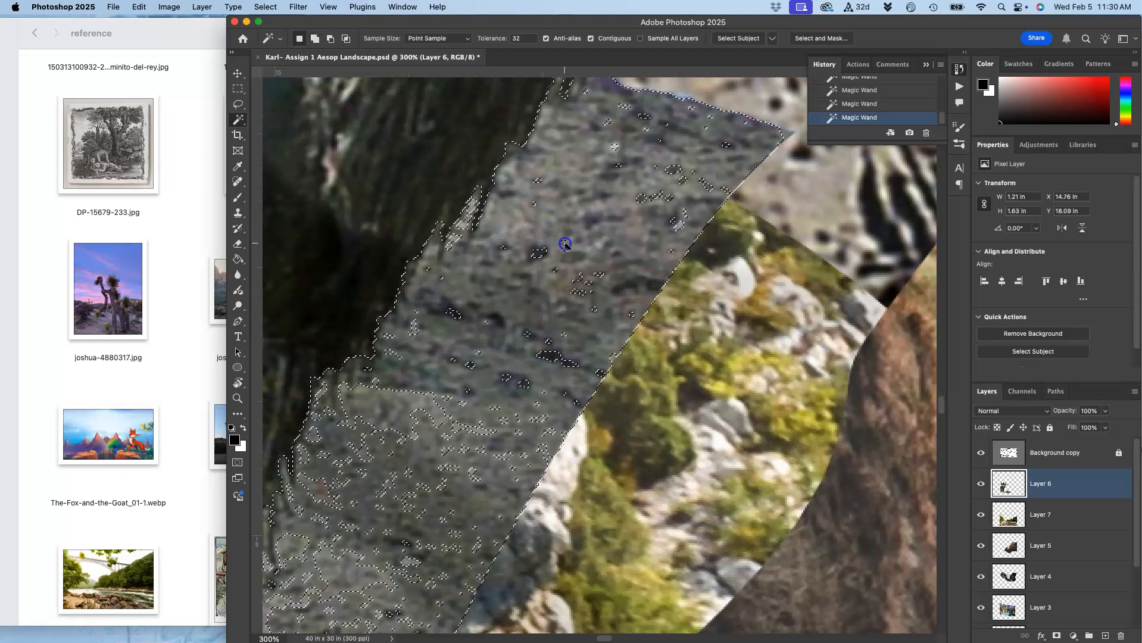
pyautogui.keyDown('shift'); pyautogui.click(532, 298); pyautogui.keyUp('shift')
pyautogui.scroll(-10, 524, 325)
pyautogui.hscroll(-5, 524, 325)
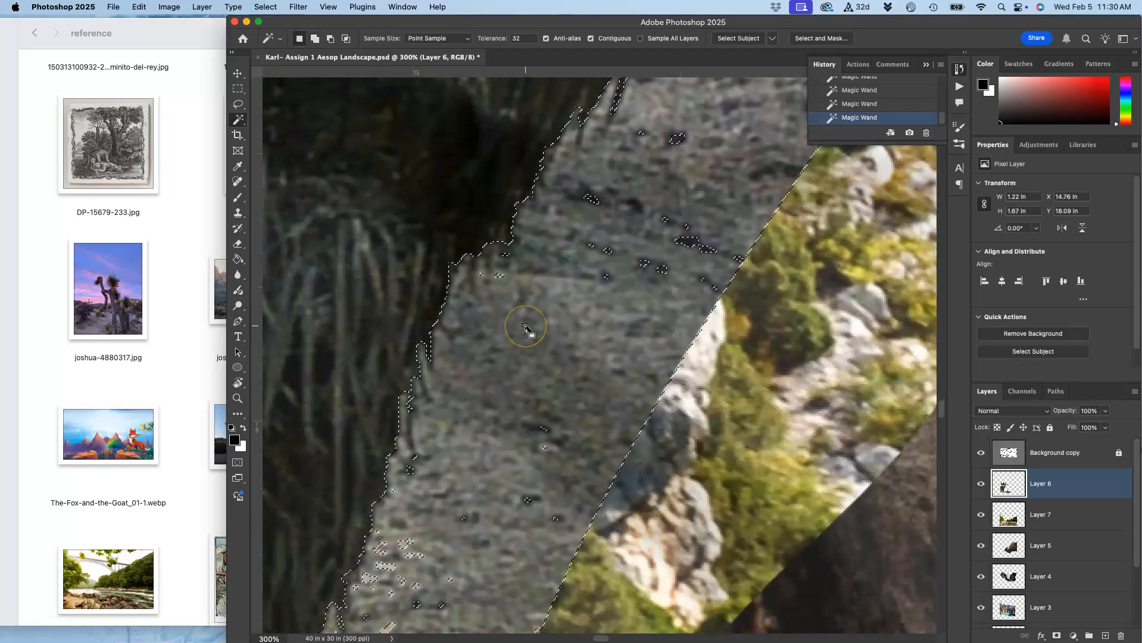
pyautogui.scroll(-2, 526, 329)
pyautogui.hscroll(1, 526, 330)
# Delete the selected ground area, undo the deletion and deselect.
pyautogui.press('Delete')
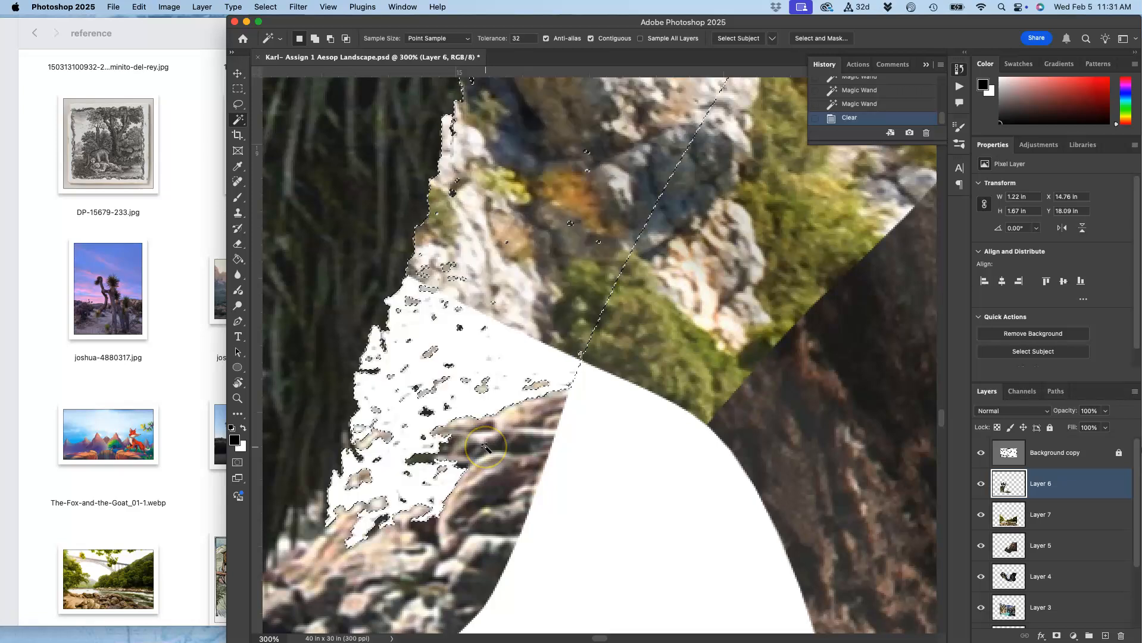
pyautogui.scroll(-5, 485, 447)
pyautogui.hscroll(-5, 486, 448)
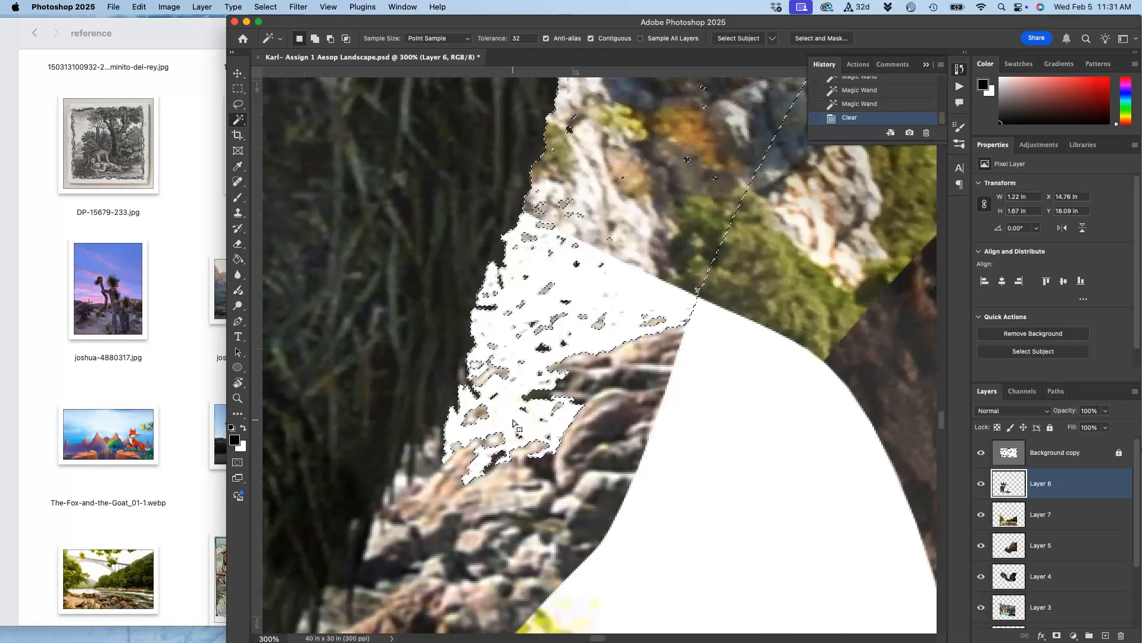
pyautogui.press('super+z')
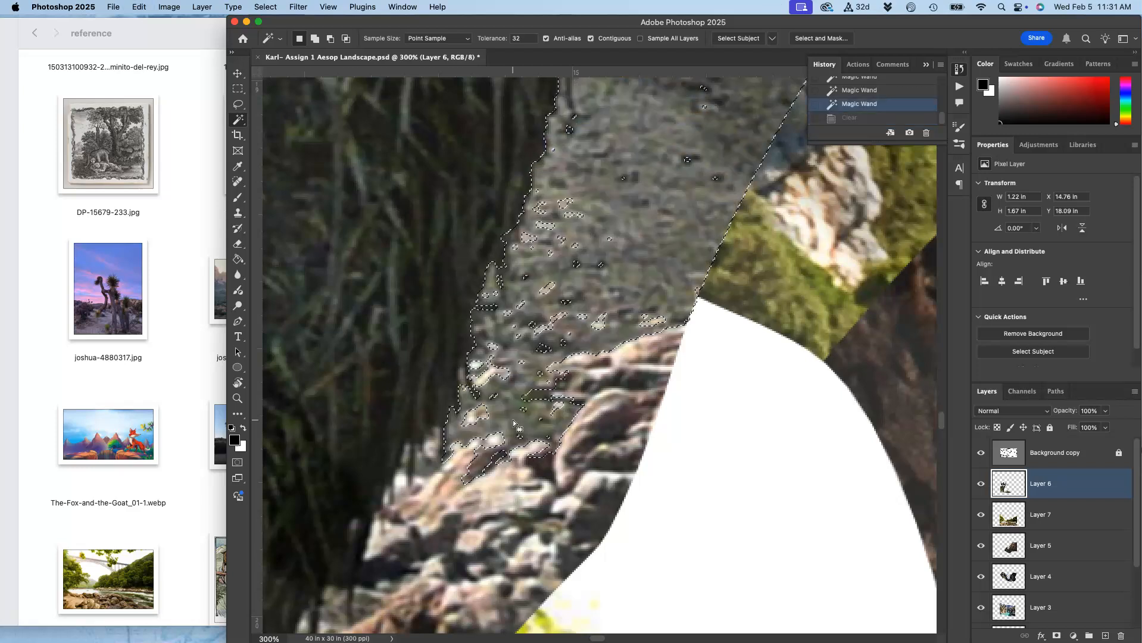
pyautogui.press('super+d')
# Examine the tree's trunk and branches at close zoom for leftover sky fringes.
pyautogui.click(527, 388)
pyautogui.scroll(20, 563, 302)
pyautogui.hscroll(10, 563, 302)
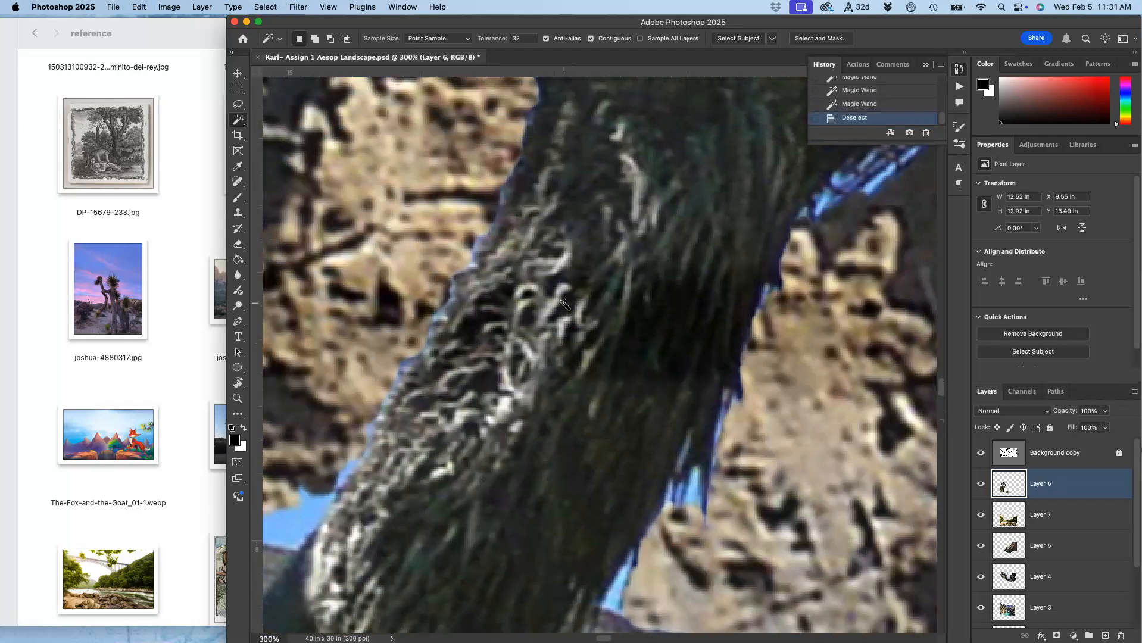
pyautogui.scroll(3, 563, 303)
pyautogui.click(628, 157)
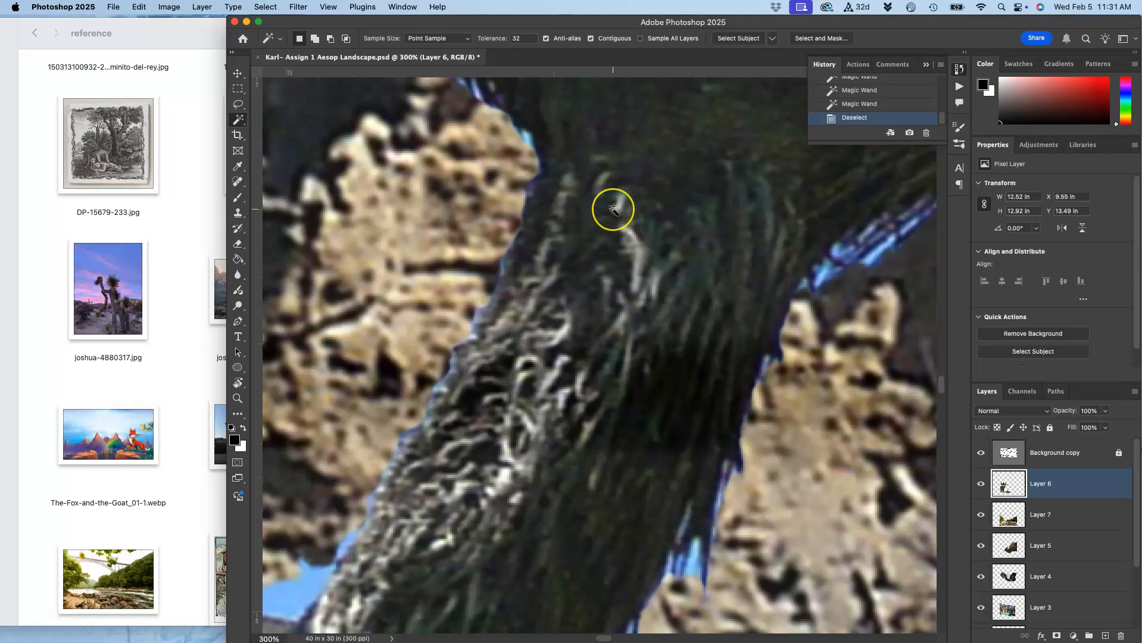
pyautogui.hscroll(20, 613, 210)
pyautogui.scroll(15, 613, 210)
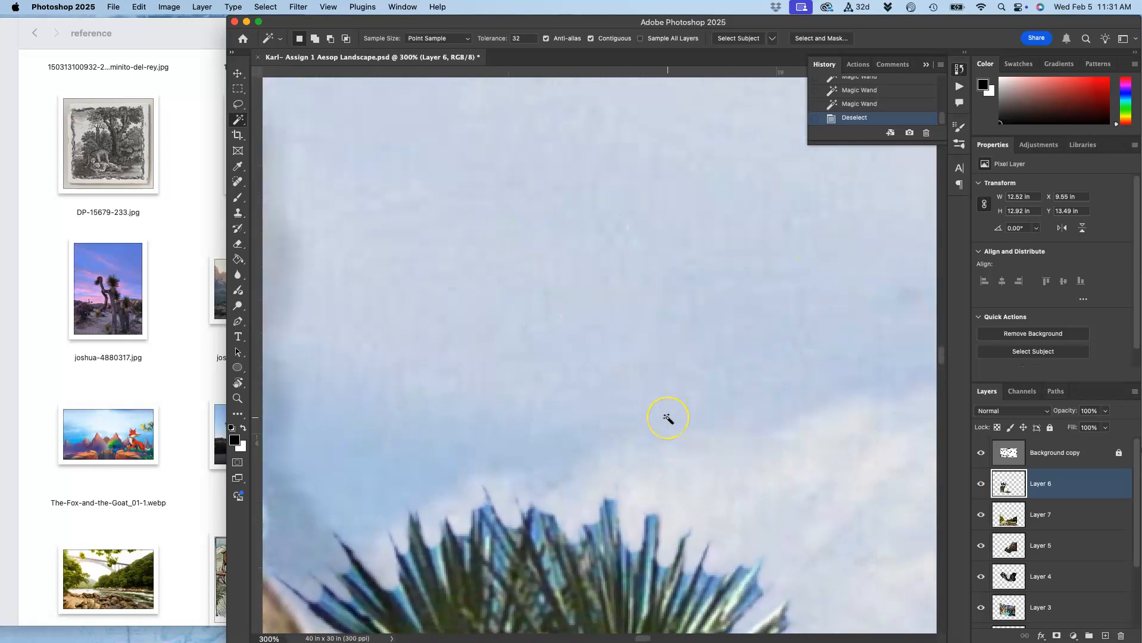
pyautogui.scroll(-15, 668, 418)
pyautogui.hscroll(-3, 667, 419)
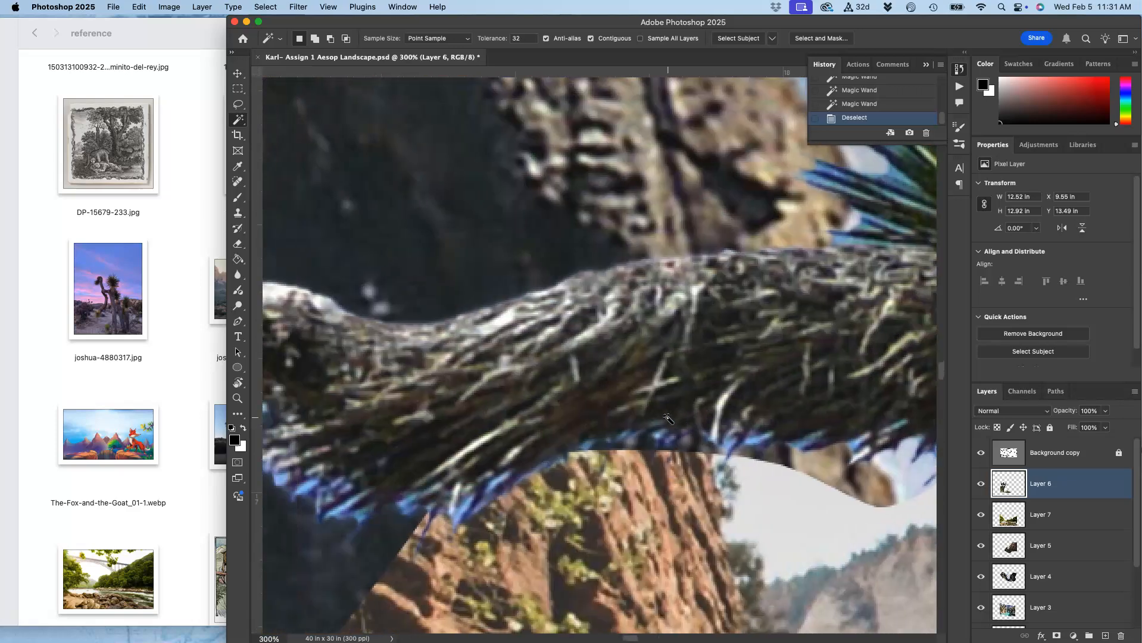
pyautogui.press('super+minus')
pyautogui.press('super+minus')
pyautogui.press('super+minus')
pyautogui.press('super+minus')
pyautogui.press('super+minus')
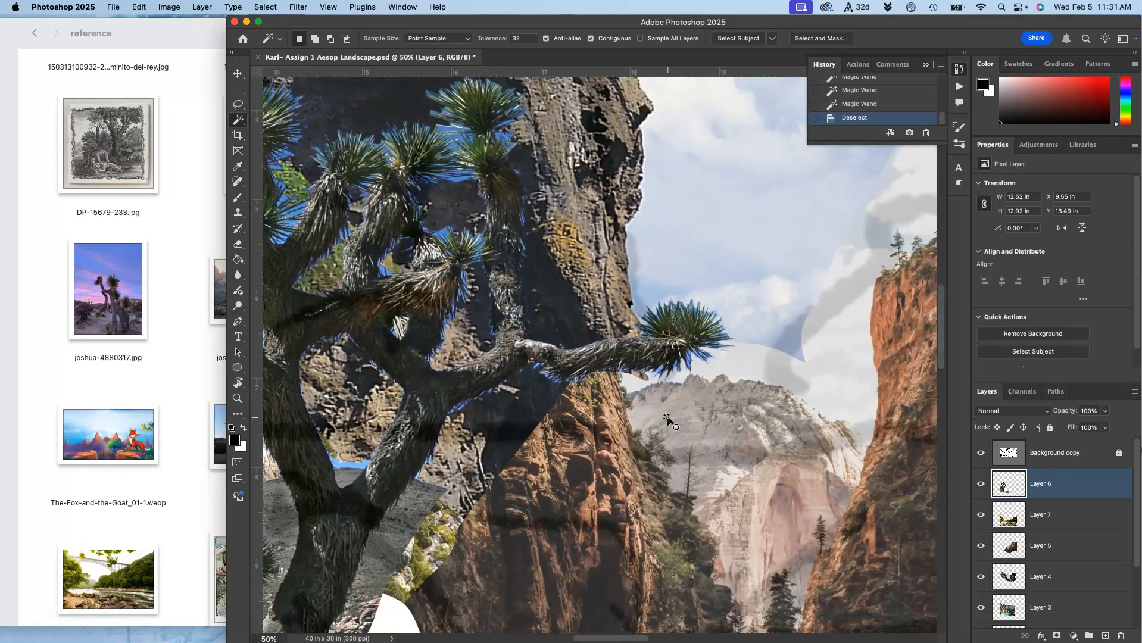
pyautogui.press('super+minus')
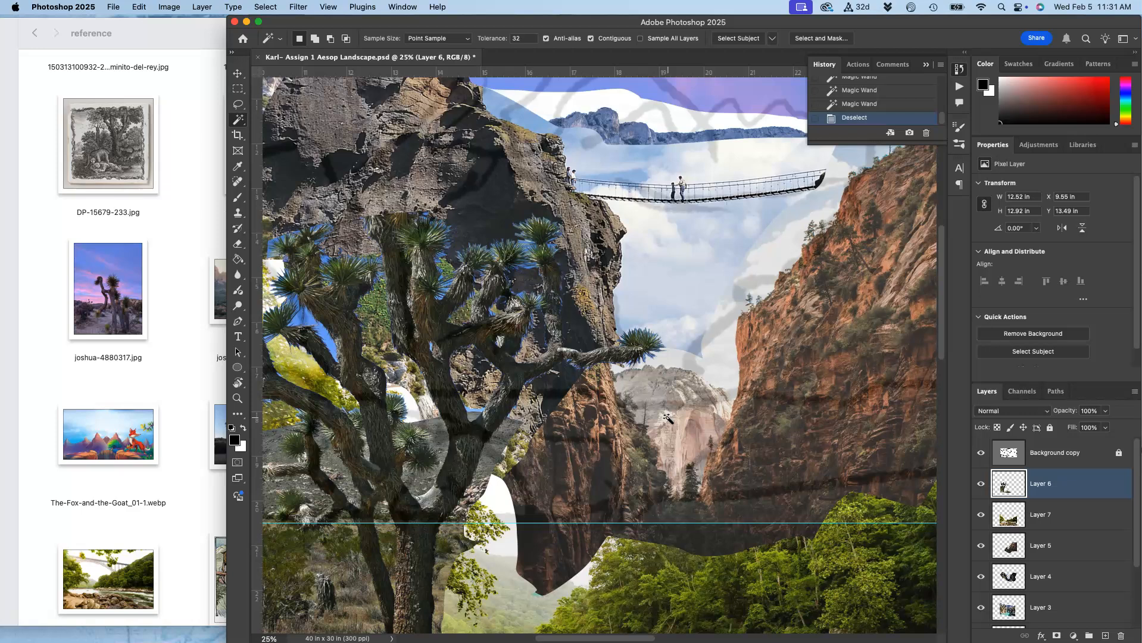
pyautogui.press('super+minus')
pyautogui.scroll(-5, 667, 419)
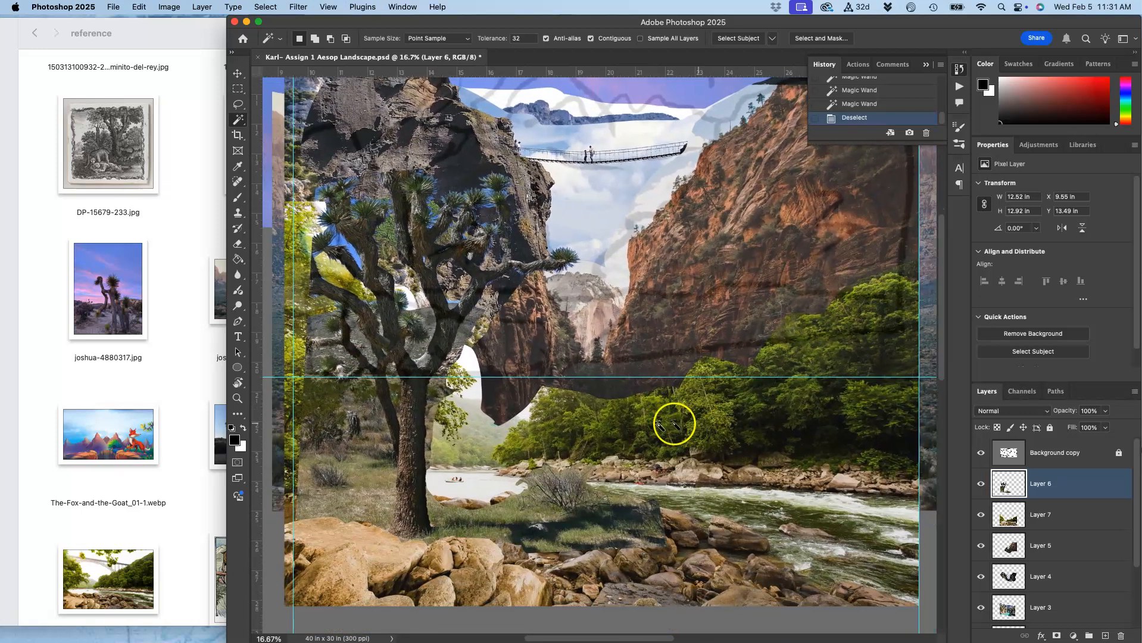
pyautogui.scroll(2, 671, 439)
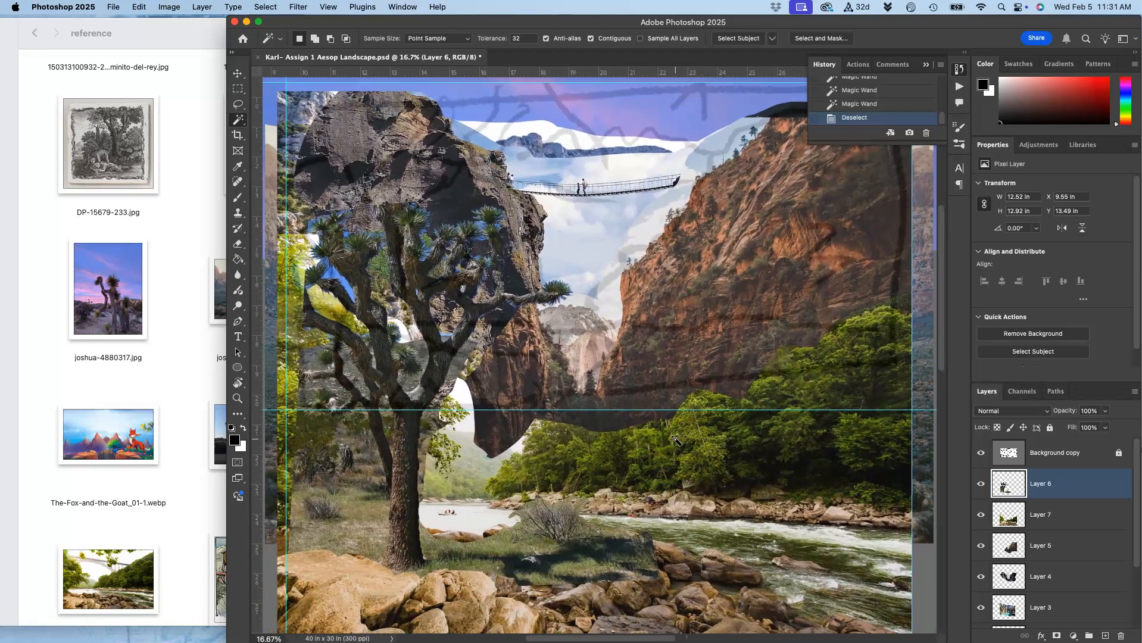
pyautogui.scroll(2, 689, 317)
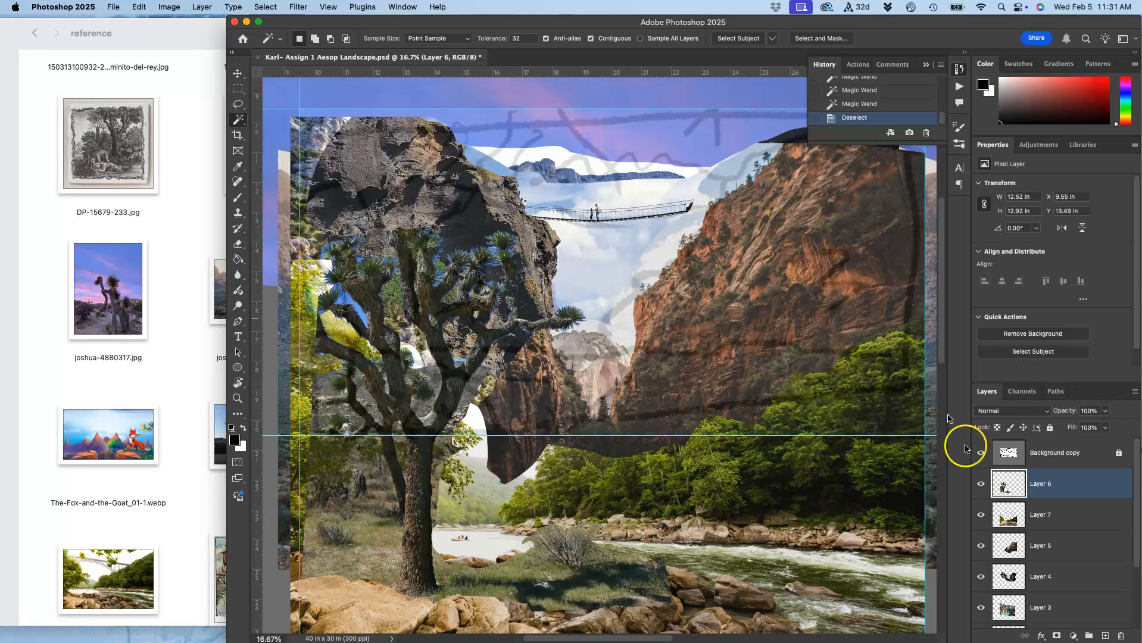
# Select Layer 5 and move it slightly up and to the left.
pyautogui.click(1041, 544)
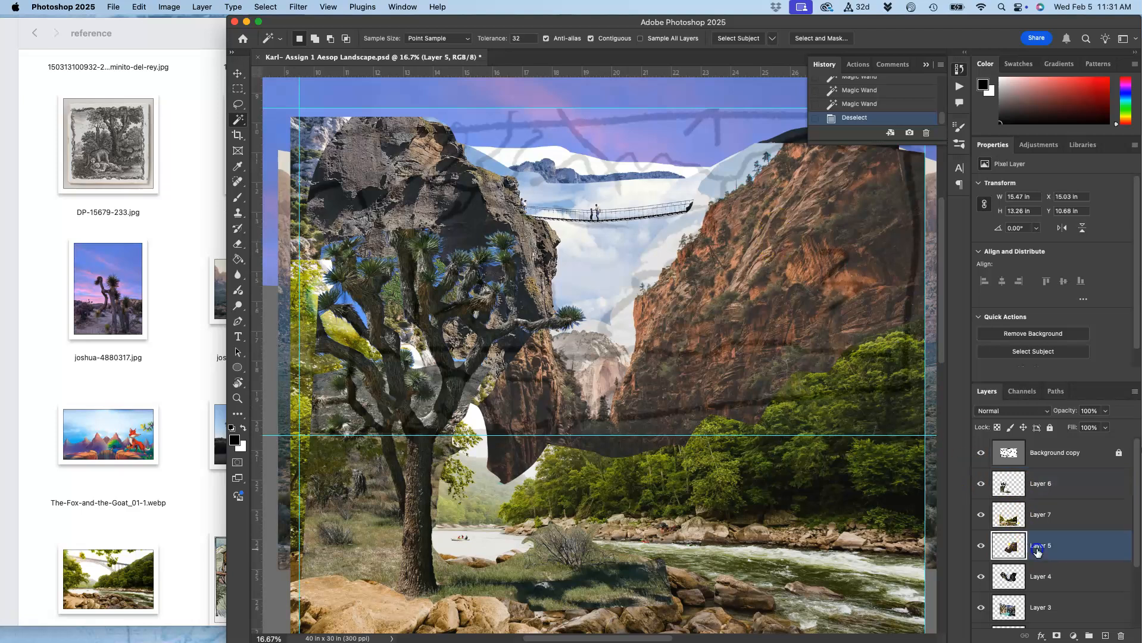
pyautogui.click(238, 73)
pyautogui.moveTo(758, 255); pyautogui.dragTo(741, 247)
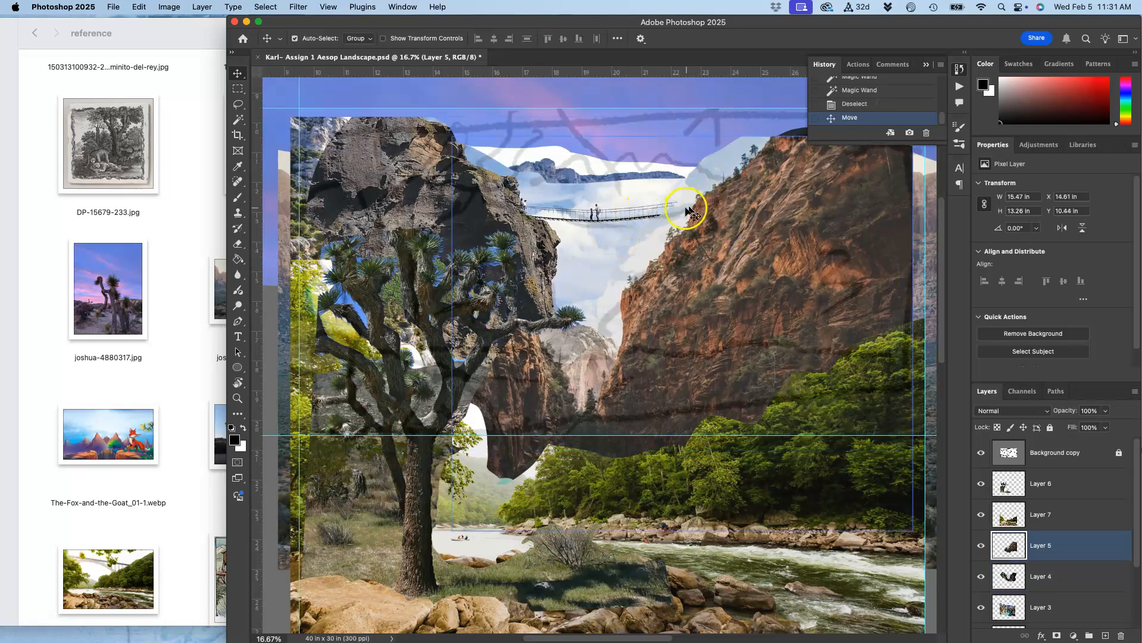
# Hide the Background copy layer and delete the white sky patch above Layer 5's cliff using the Magic Wand.
pyautogui.click(980, 456)
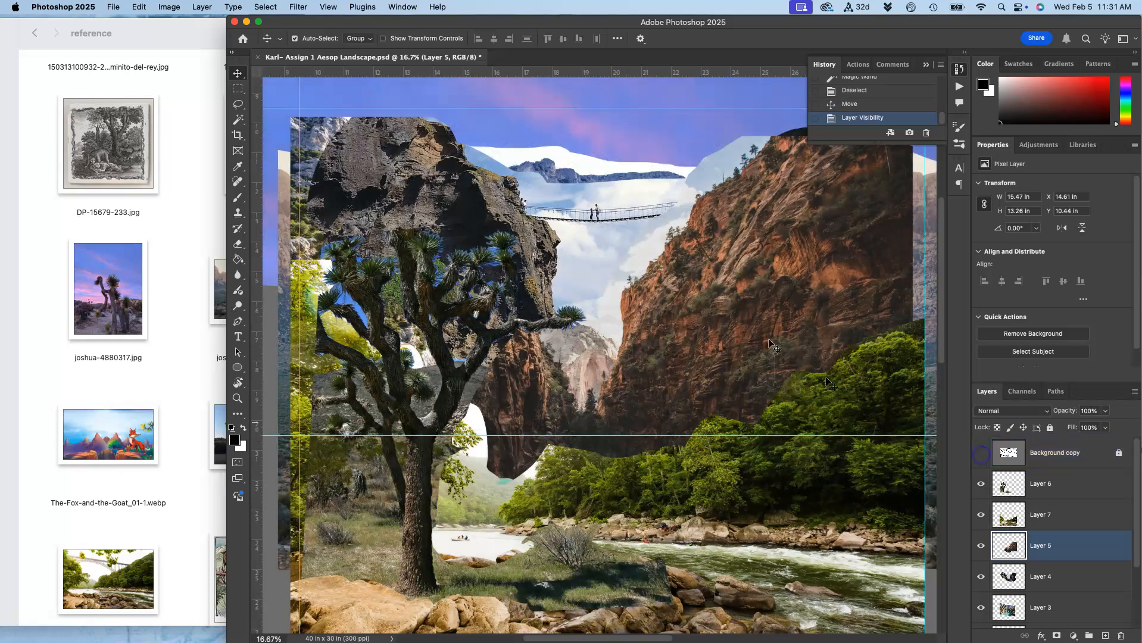
pyautogui.scroll(5, 679, 221)
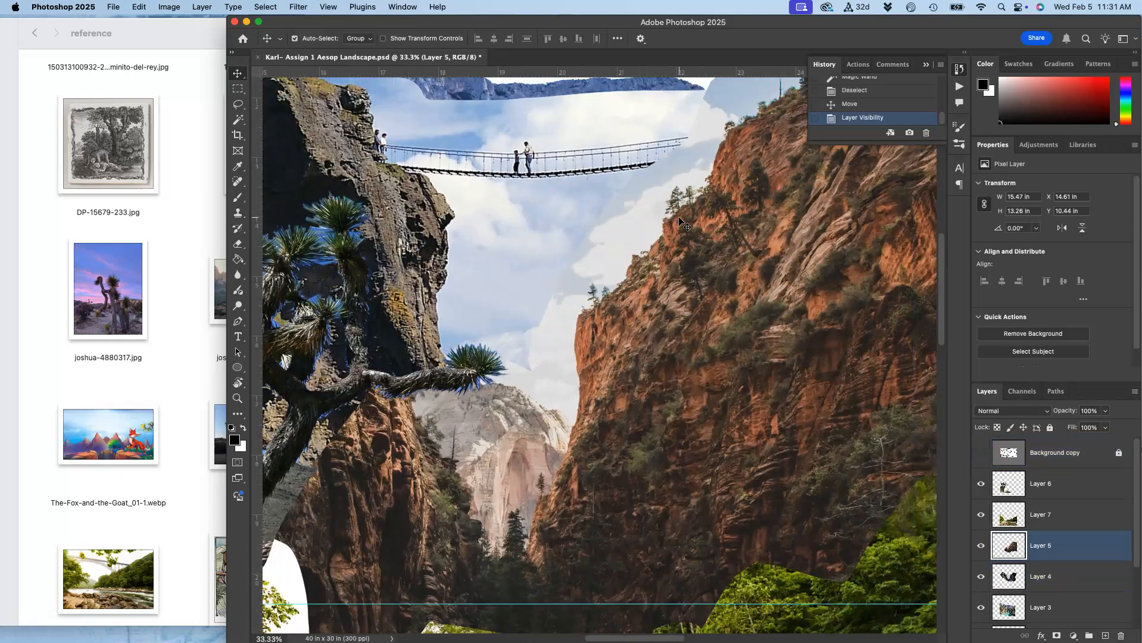
pyautogui.click(238, 120)
pyautogui.click(576, 236)
pyautogui.press('Delete')
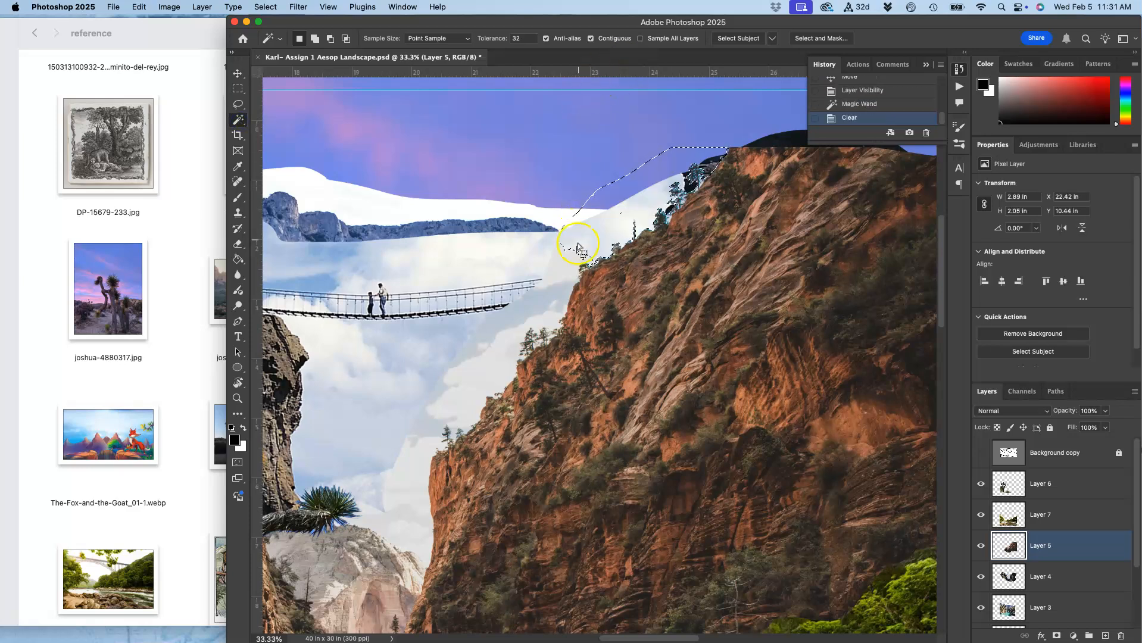
# Delete another sky patch beside Layer 5's cliff using the Magic Wand.
pyautogui.click(562, 271)
pyautogui.press('Delete')
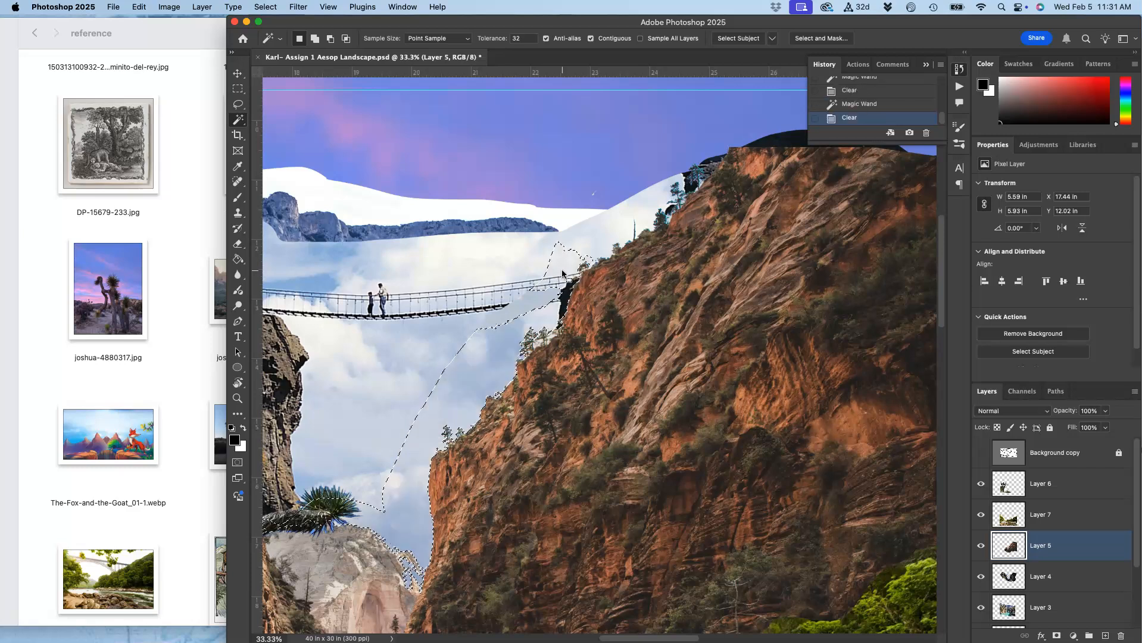
pyautogui.click(529, 310)
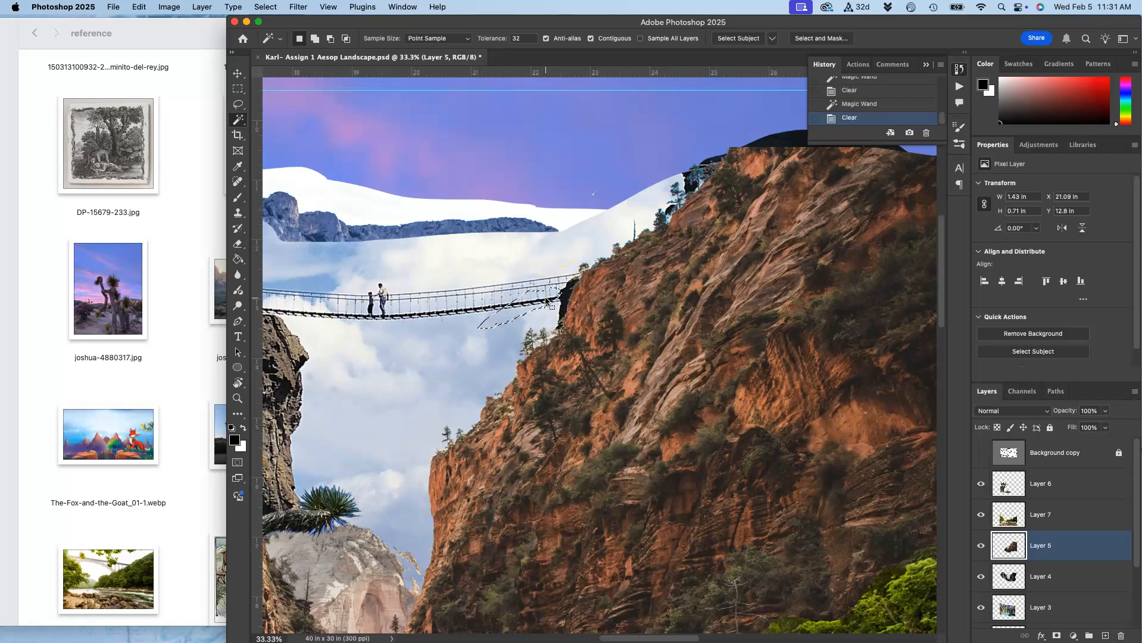
pyautogui.click(410, 508)
pyautogui.hscroll(-5, 410, 509)
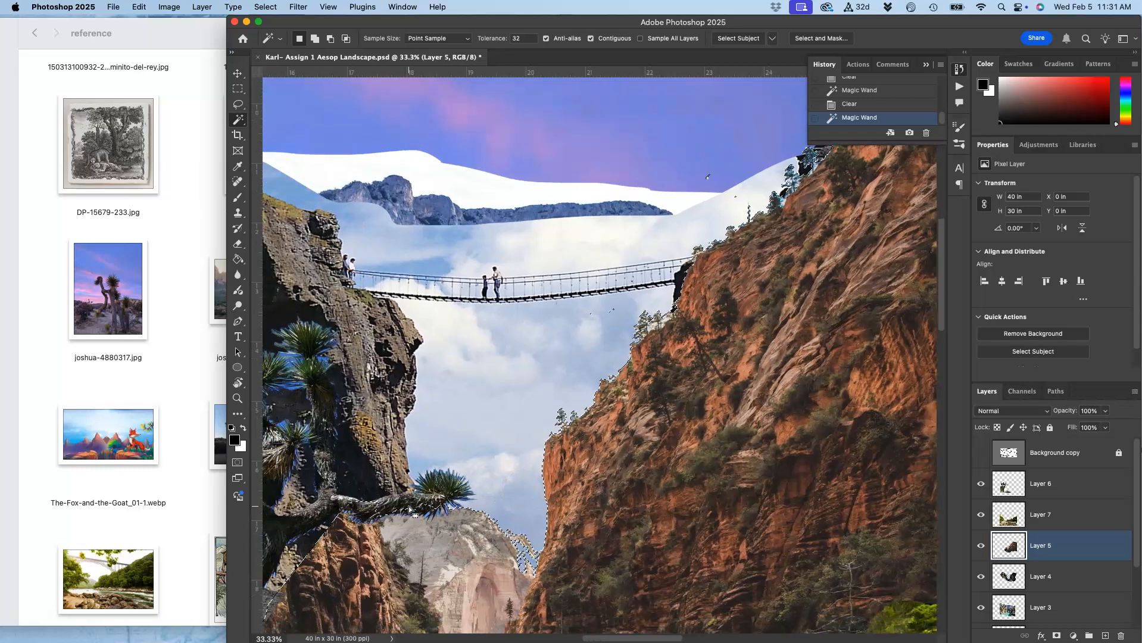
pyautogui.click(494, 460)
pyautogui.press('super+d')
pyautogui.hscroll(3, 682, 324)
pyautogui.scroll(2, 681, 324)
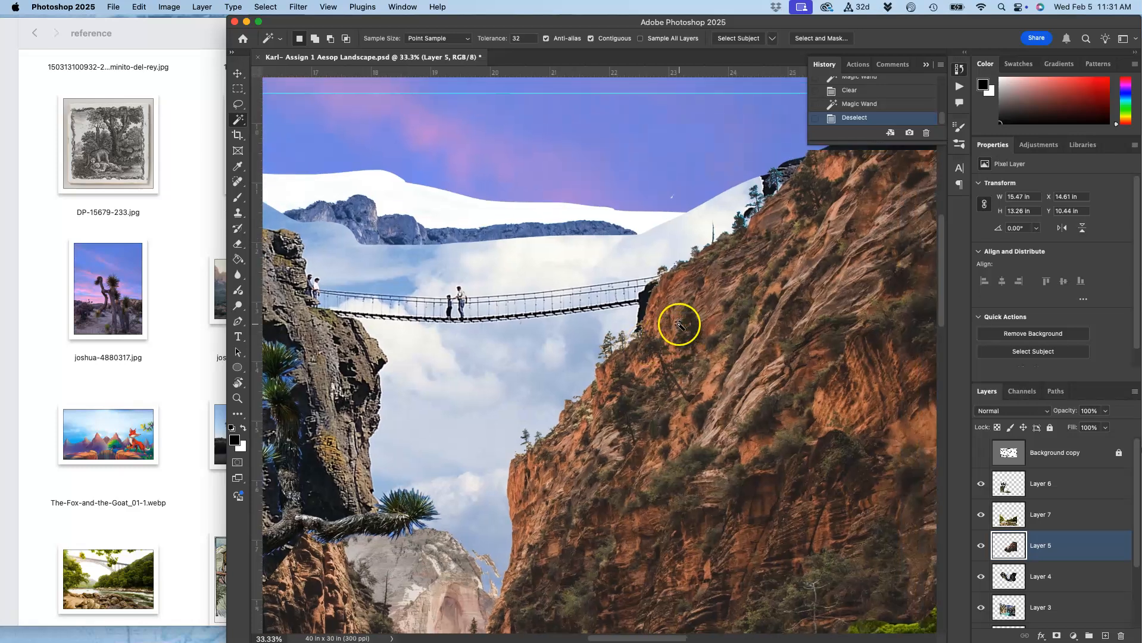
# Pan across the canyon and toggle Layer 4's visibility off and on to compare the scene.
pyautogui.scroll(-2, 640, 341)
pyautogui.hscroll(-3, 640, 341)
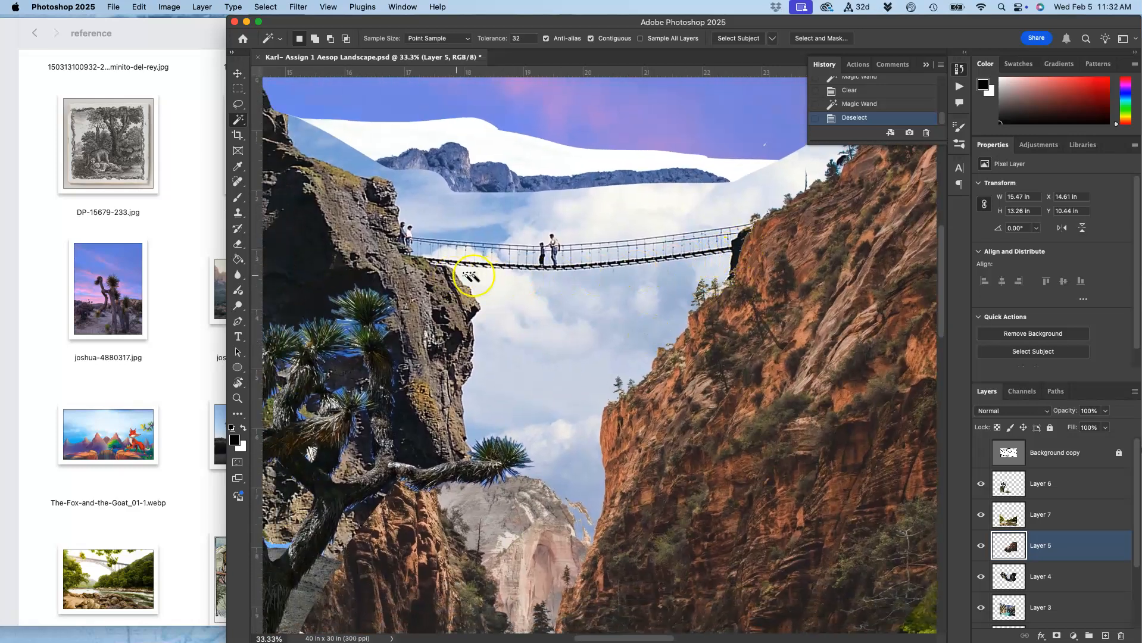
pyautogui.scroll(-2, 624, 315)
pyautogui.hscroll(-1, 624, 315)
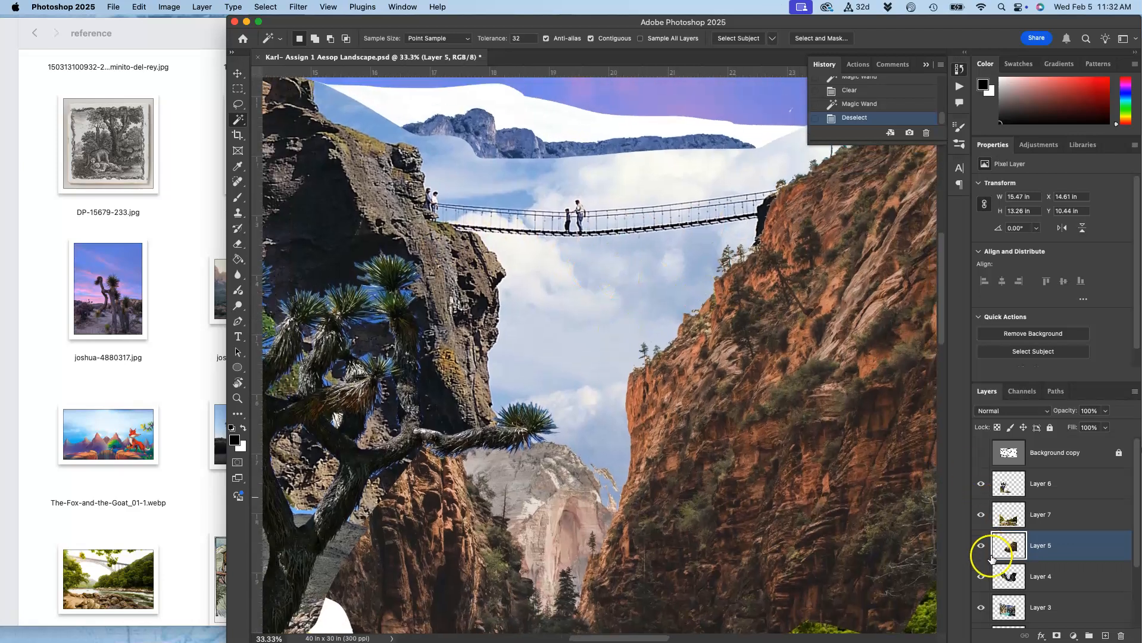
pyautogui.click(980, 579)
pyautogui.click(980, 578)
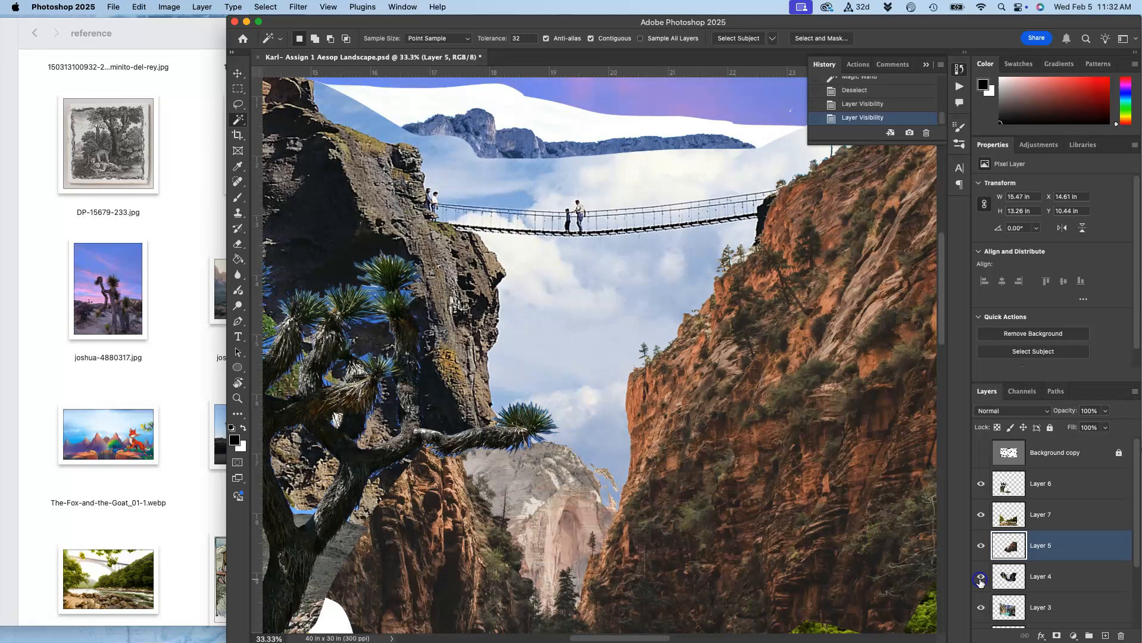
# Select Layer 4 and Magic Wand select the sky above its distant mountains, adding areas to the selection.
pyautogui.click(1038, 577)
pyautogui.click(615, 182)
pyautogui.click(517, 178)
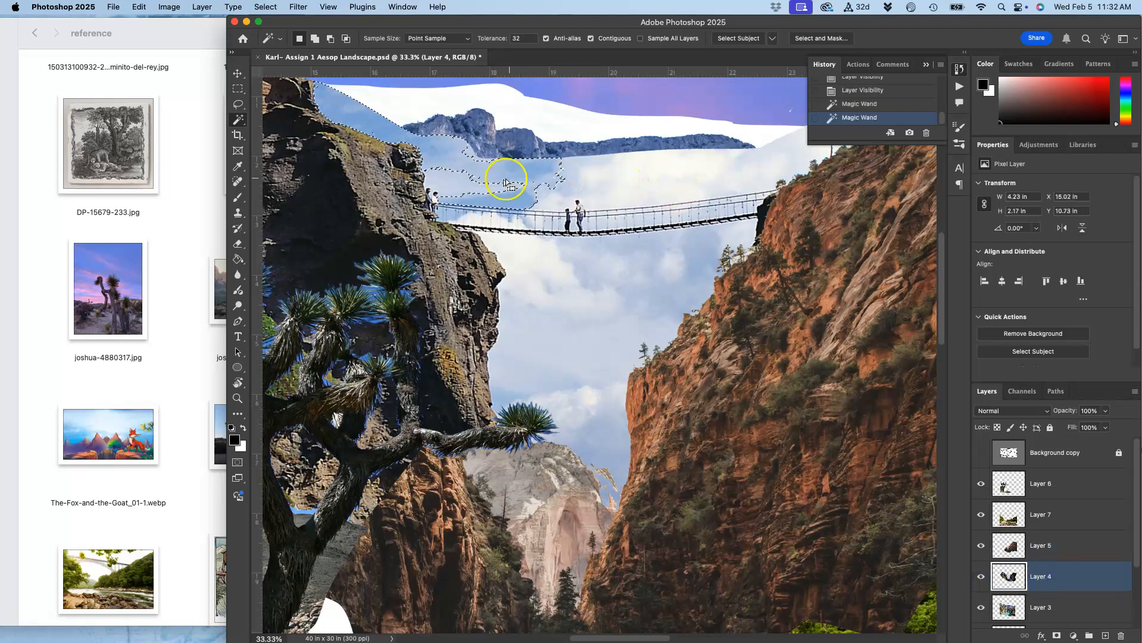
pyautogui.click(466, 188)
pyautogui.click(625, 173)
pyautogui.press('shift')
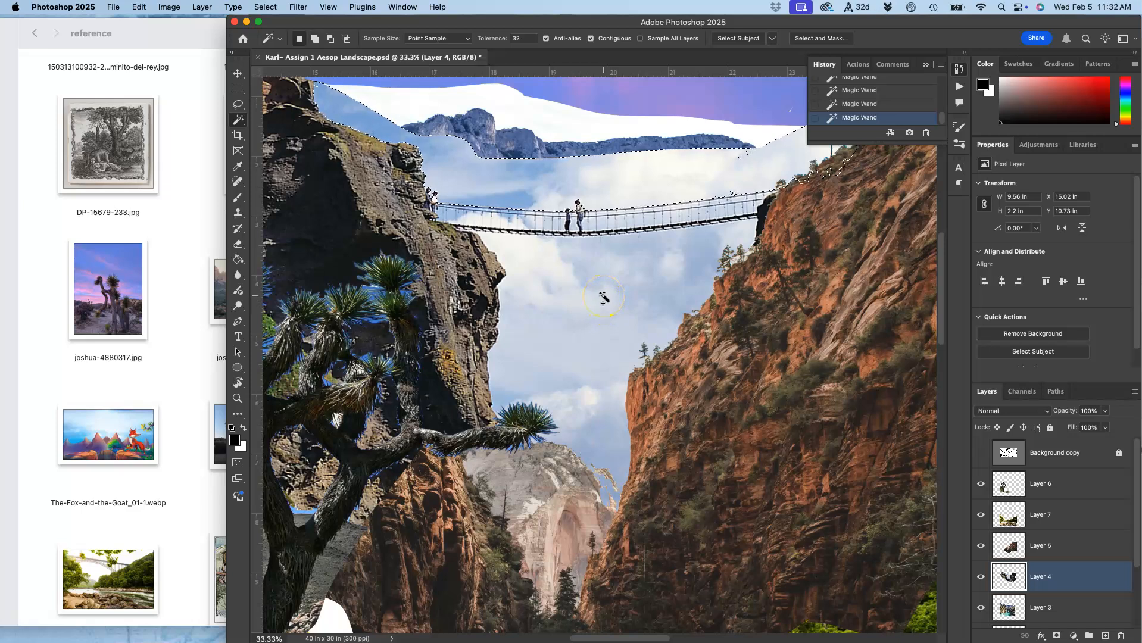
# Clear the selected sky on Layer 4, zoom in, and undo the deletion.
pyautogui.press('Delete')
pyautogui.press('super+plus')
pyautogui.press('super+plus')
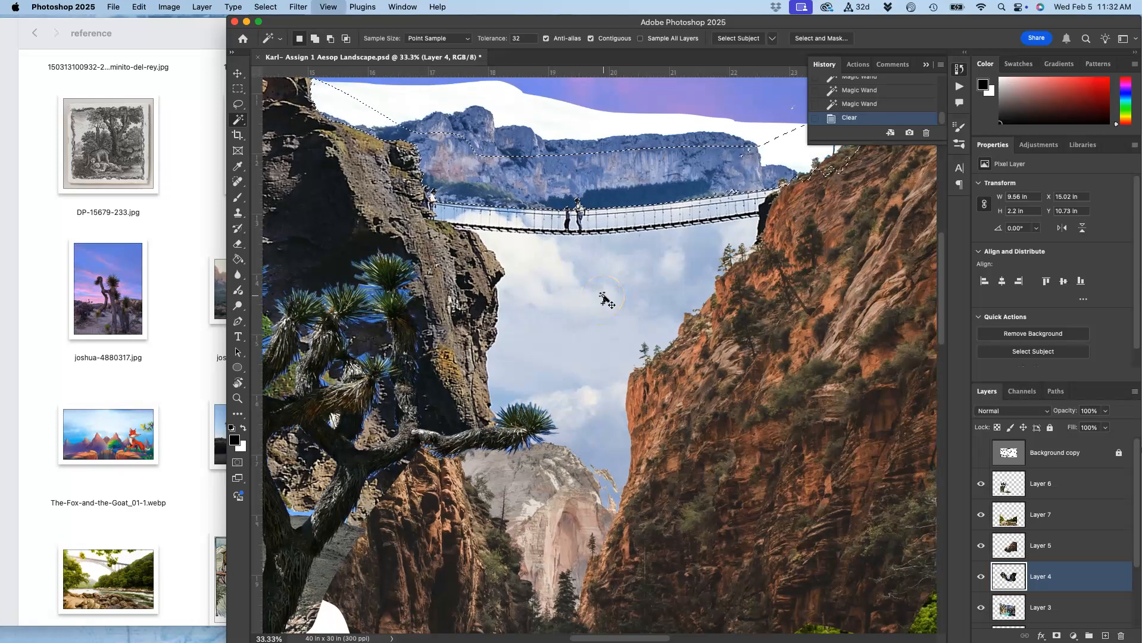
pyautogui.scroll(5, 604, 297)
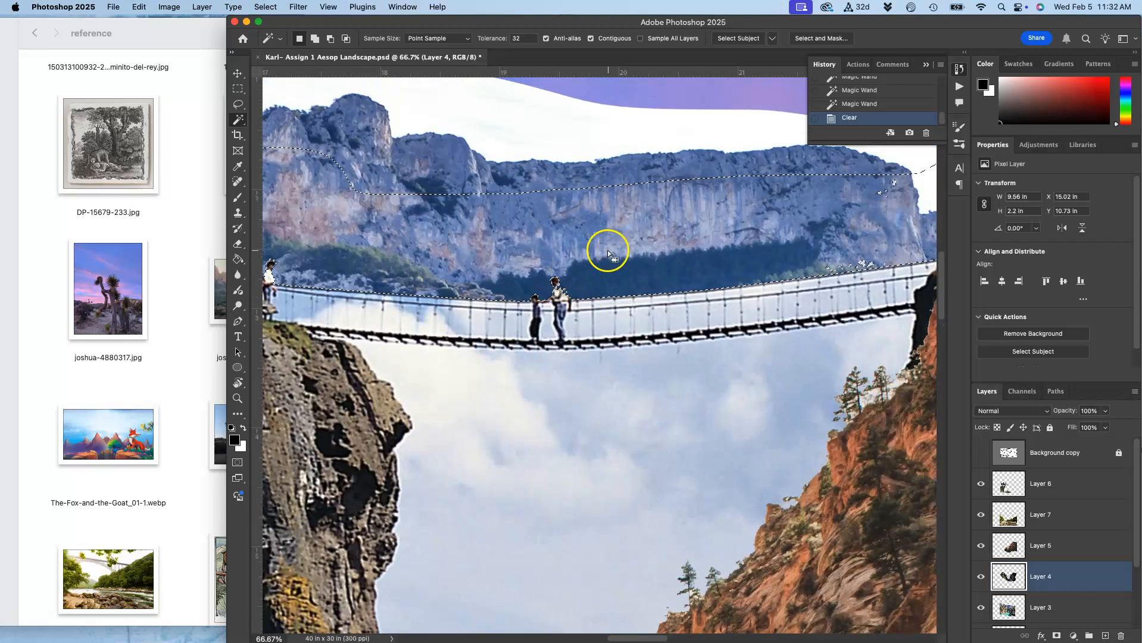
pyautogui.press('super+z')
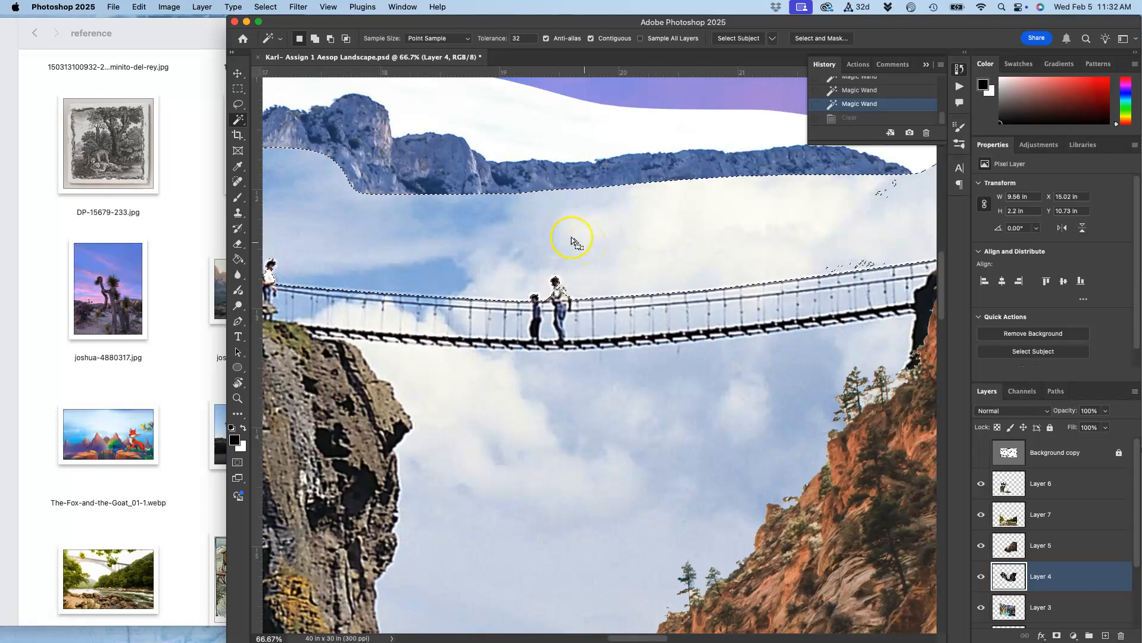
# Switch to the Eraser with a 332 px brush at 0% hardness and 100% opacity.
pyautogui.hscroll(-6, 563, 239)
pyautogui.scroll(2, 563, 240)
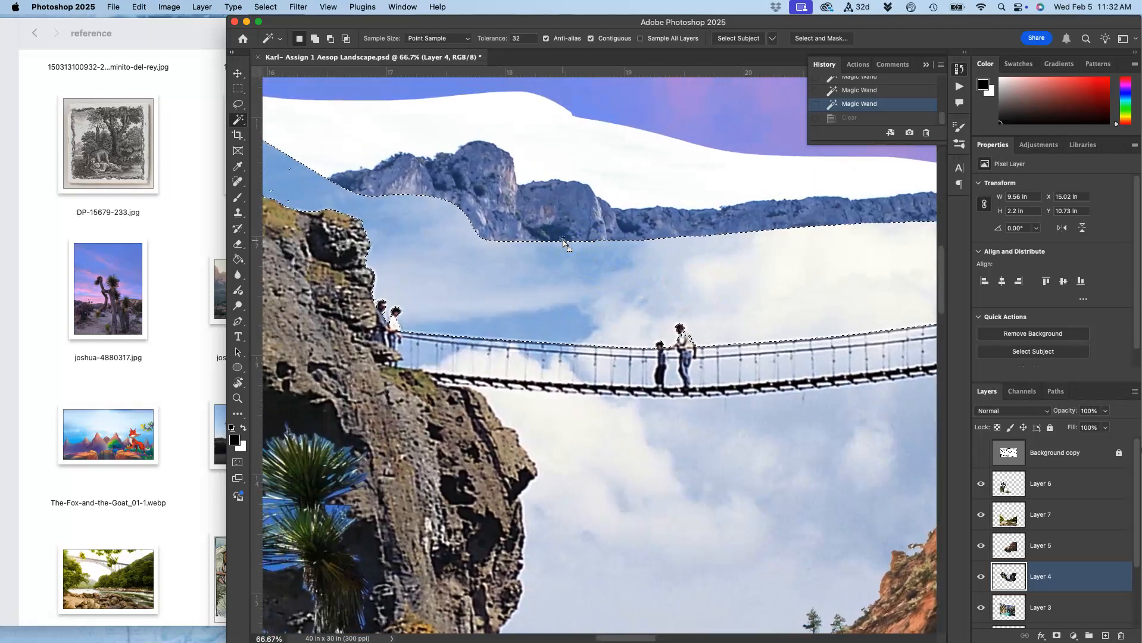
pyautogui.hscroll(-3, 563, 240)
pyautogui.scroll(1, 563, 240)
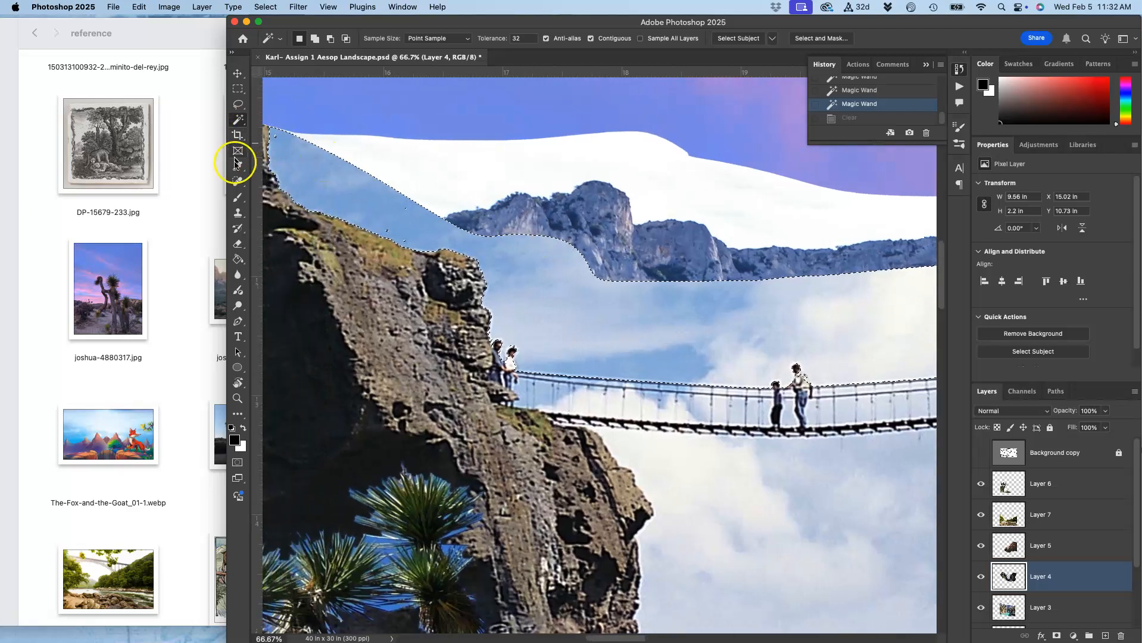
pyautogui.click(238, 245)
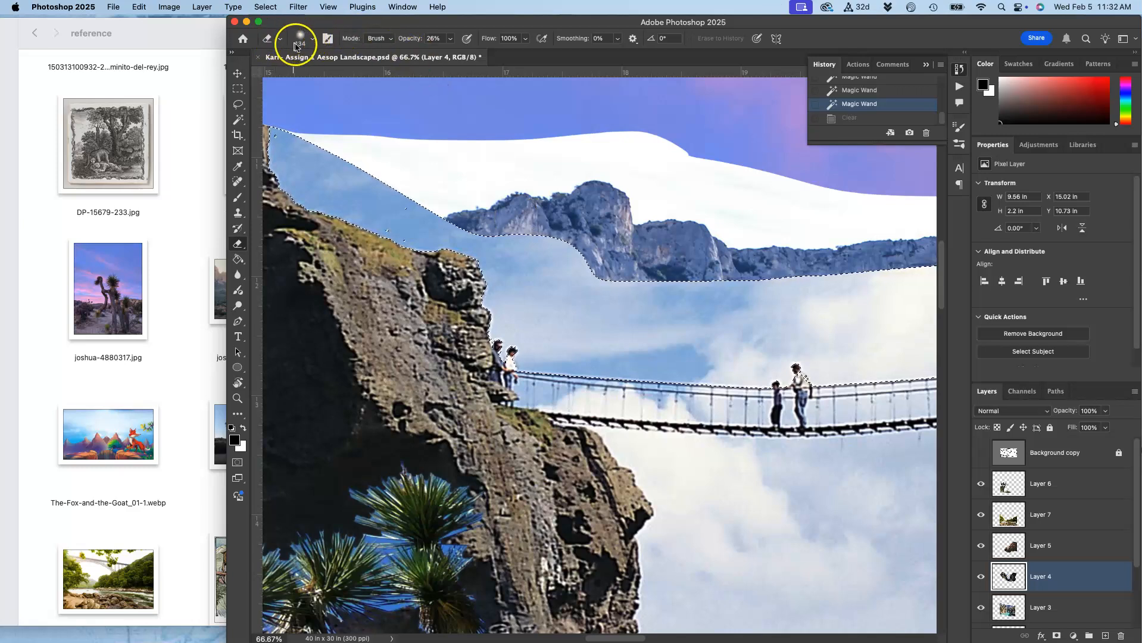
pyautogui.click(312, 43)
pyautogui.click(300, 102)
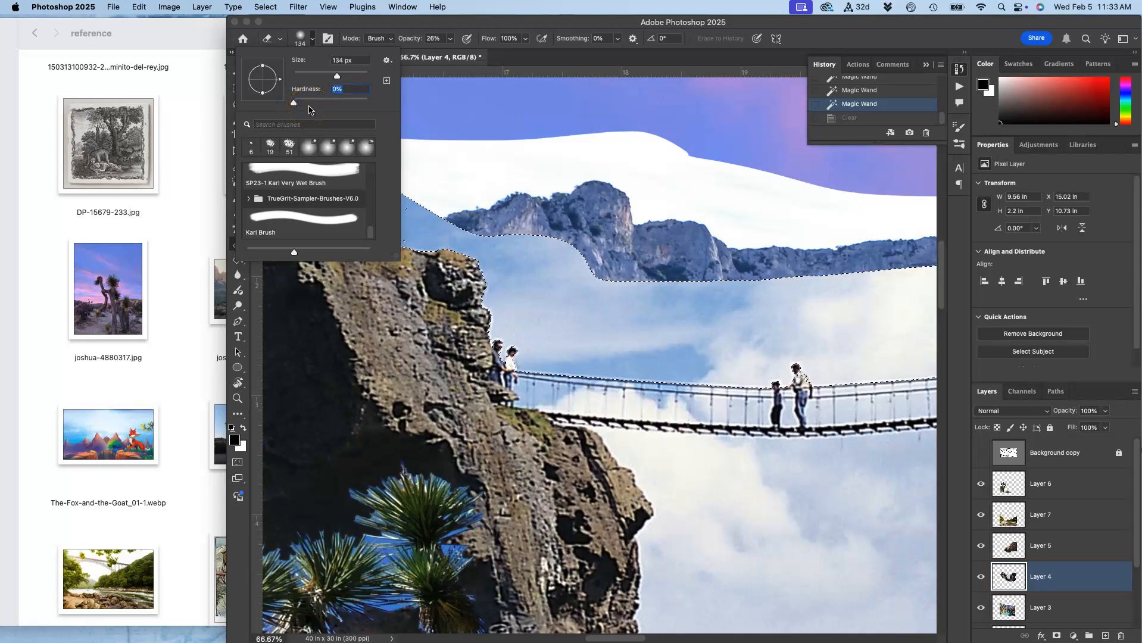
pyautogui.click(337, 76)
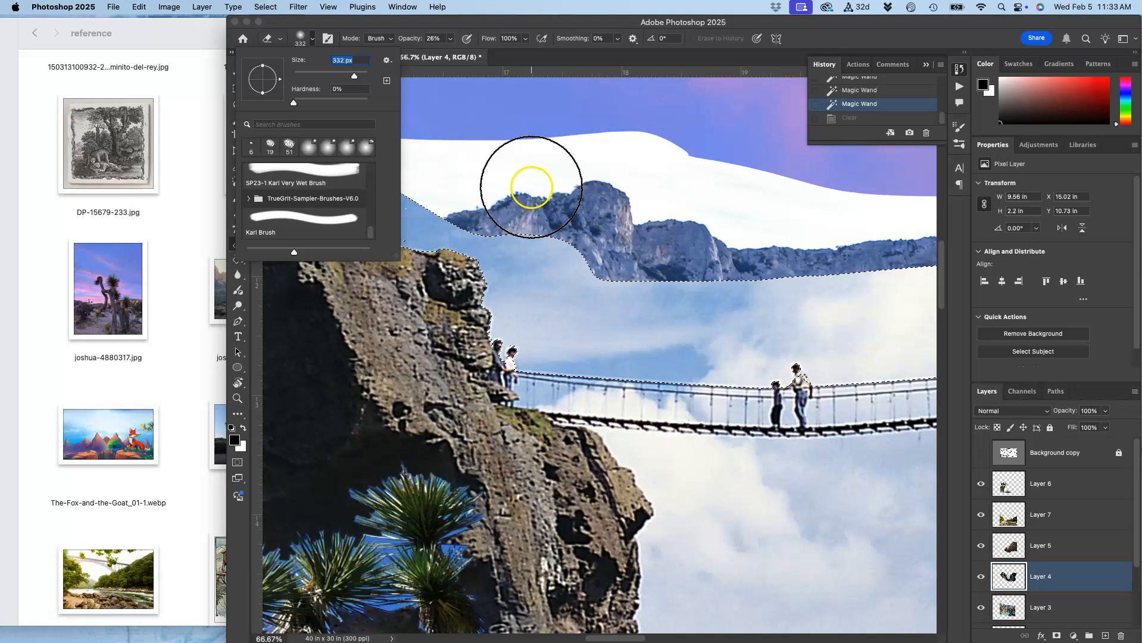
pyautogui.click(450, 39)
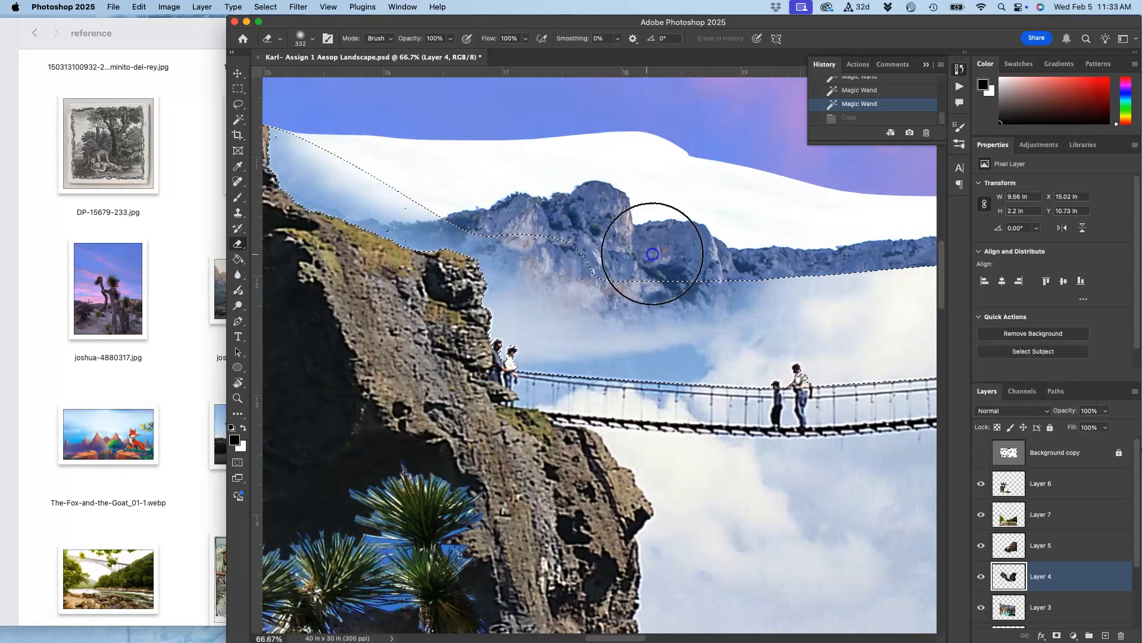
# Erase the haze along the distant mountains' base on Layer 4 with soft eraser strokes.
pyautogui.click(888, 224)
pyautogui.hscroll(5, 888, 224)
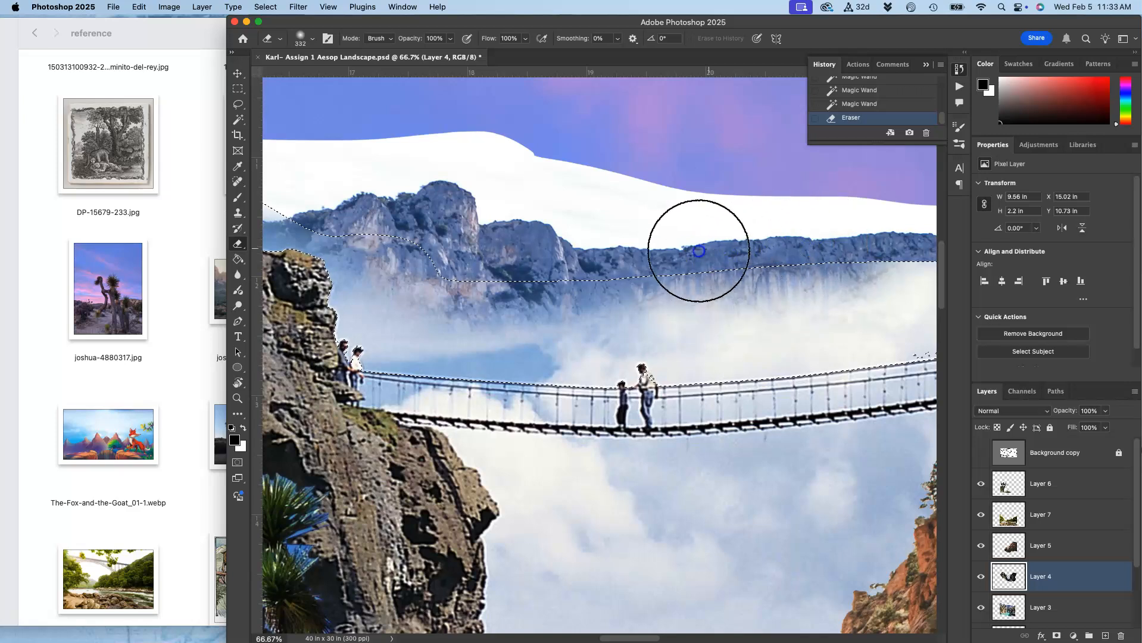
pyautogui.click(587, 263)
pyautogui.hscroll(5, 597, 262)
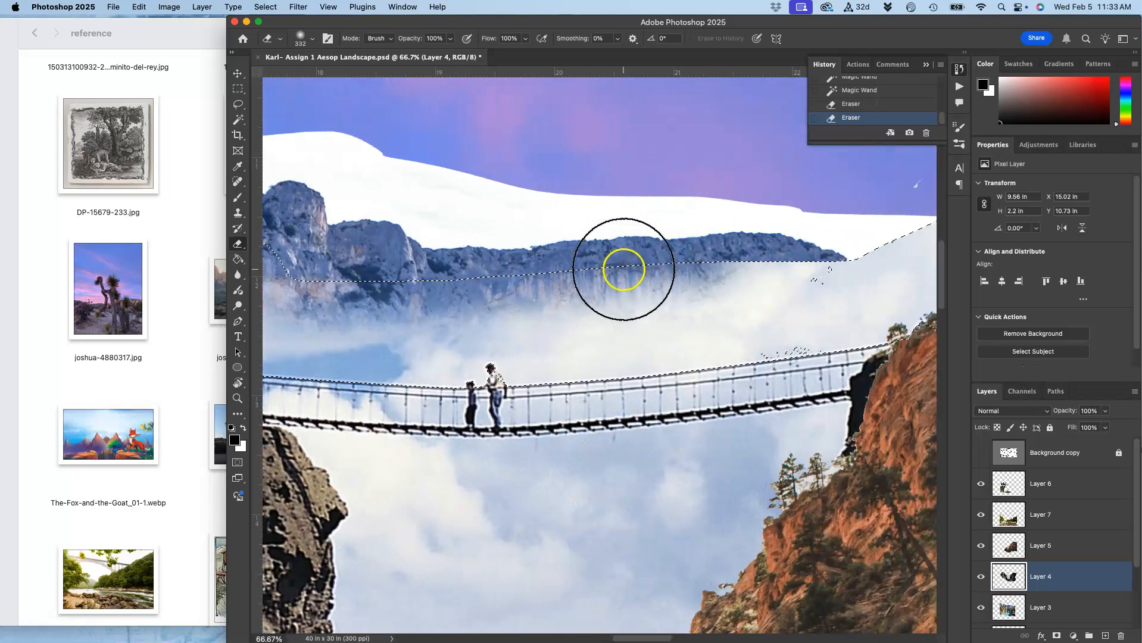
pyautogui.click(800, 248)
pyautogui.hscroll(5, 800, 248)
pyautogui.hscroll(-5, 791, 246)
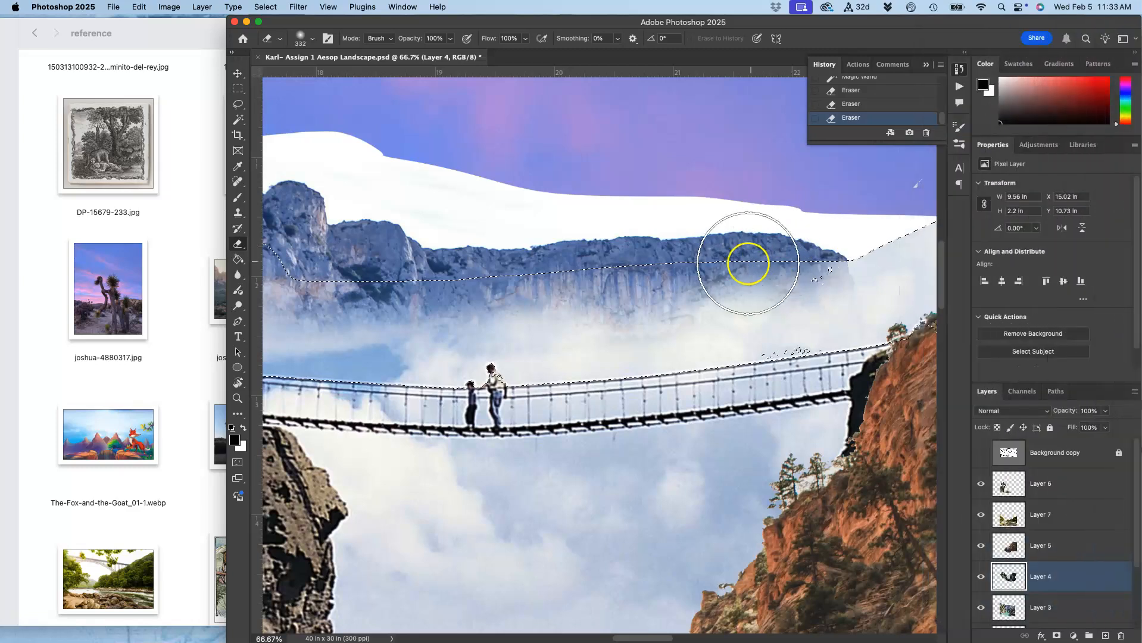
pyautogui.moveTo(778, 260)
pyautogui.mouseDown()
pyautogui.moveTo(860, 216)
pyautogui.moveTo(902, 213)
pyautogui.mouseUp()
# Erase more haze between the mountain ridge, the bridge and the right-hand cliff on Layer 4.
pyautogui.hscroll(8, 900, 212)
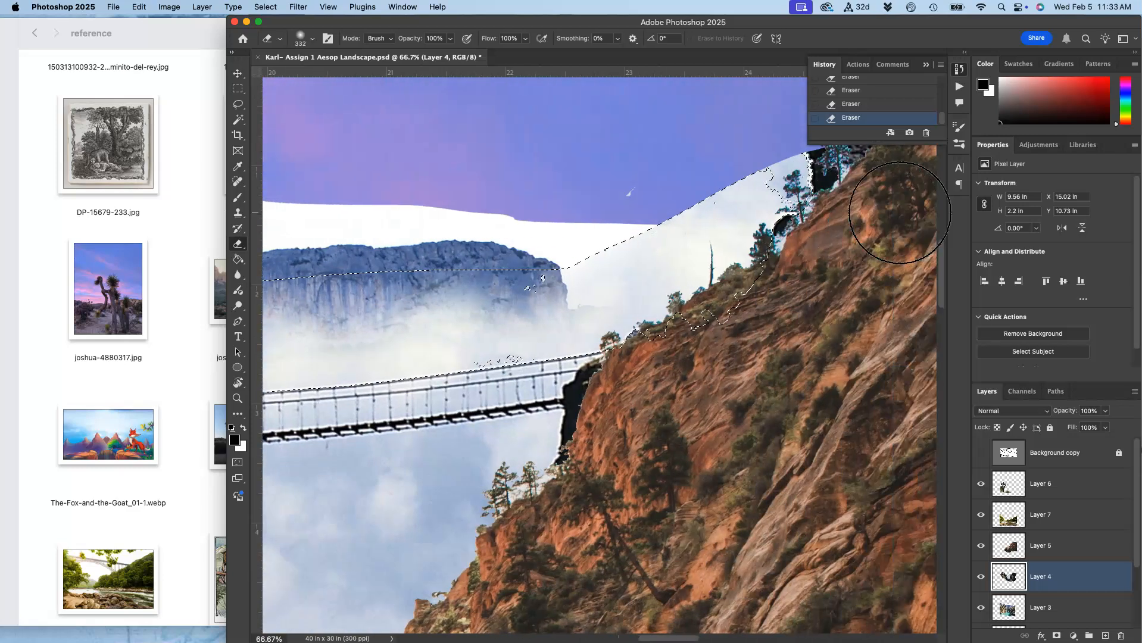
pyautogui.moveTo(747, 173)
pyautogui.mouseDown()
pyautogui.moveTo(553, 258)
pyautogui.moveTo(483, 271)
pyautogui.mouseUp()
pyautogui.hscroll(-5, 472, 262)
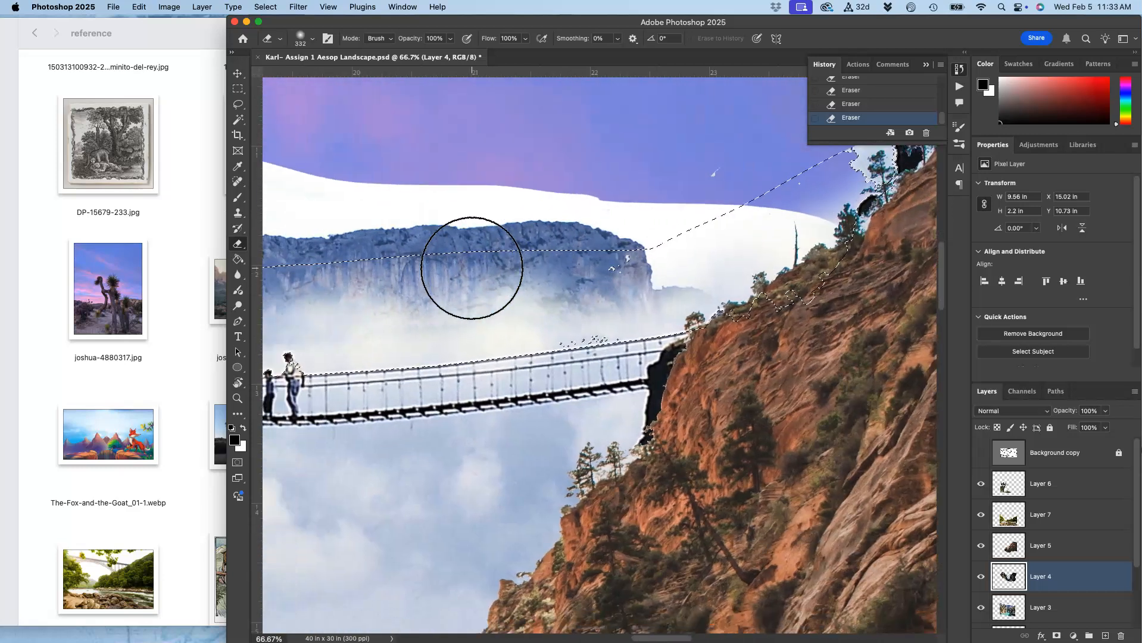
pyautogui.hscroll(-8, 529, 253)
pyautogui.scroll(-3, 528, 253)
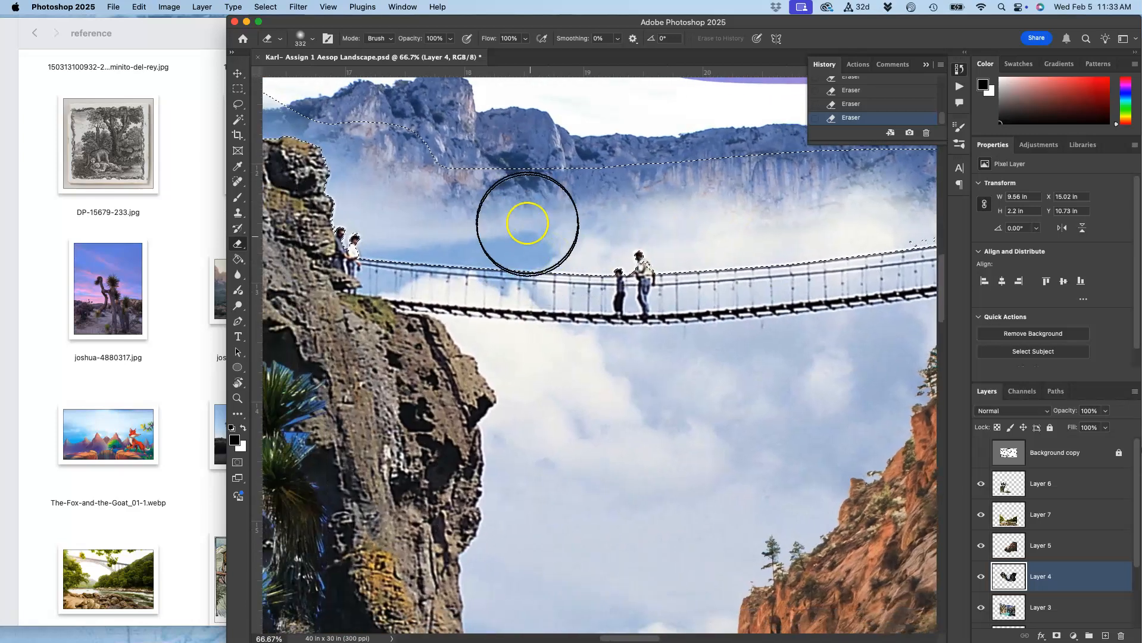
pyautogui.moveTo(536, 200)
pyautogui.mouseDown()
pyautogui.moveTo(420, 171)
pyautogui.moveTo(591, 158)
pyautogui.moveTo(506, 196)
pyautogui.mouseUp()
pyautogui.click(637, 442)
# Erase over the bridge area and undo that stroke.
pyautogui.moveTo(643, 285)
pyautogui.mouseDown()
pyautogui.moveTo(692, 293)
pyautogui.moveTo(527, 320)
pyautogui.mouseUp()
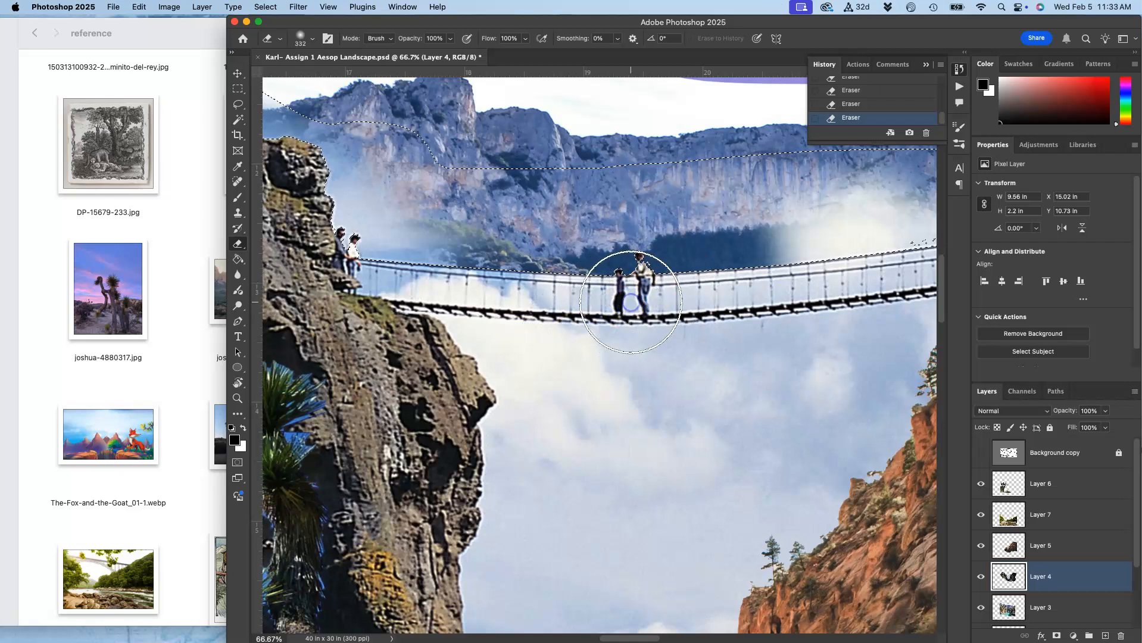
pyautogui.press('super+z')
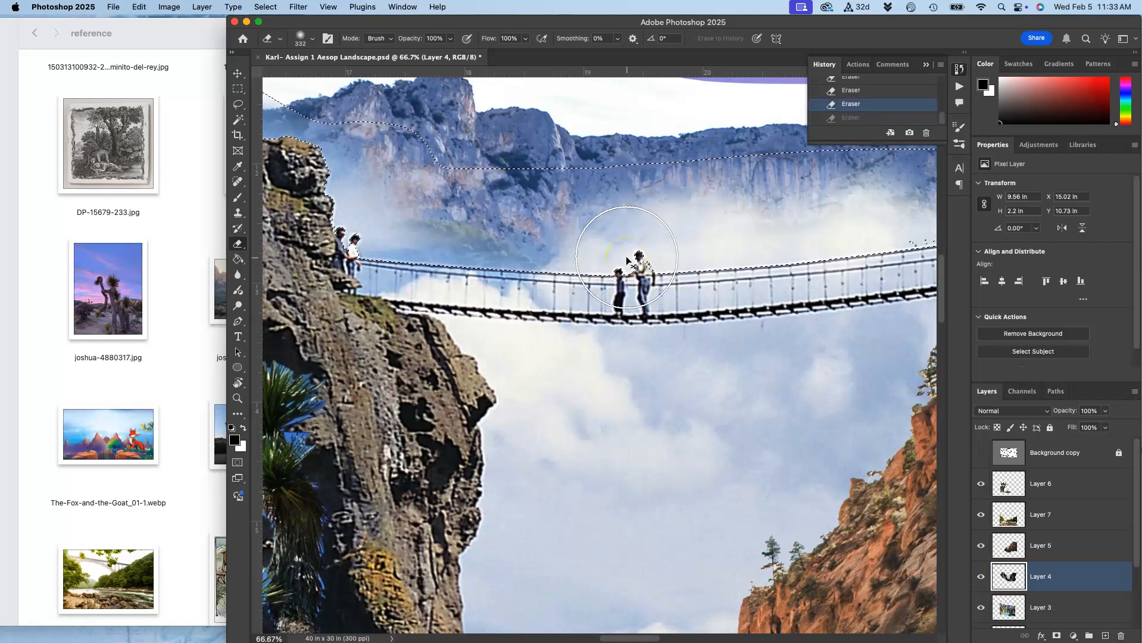
pyautogui.press('super+z')
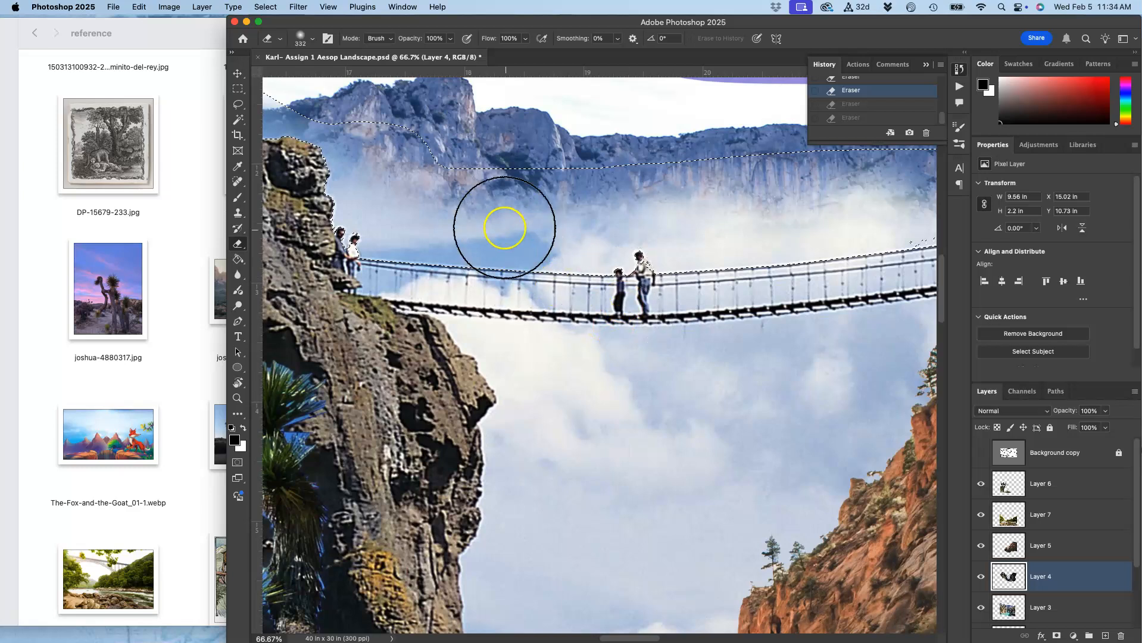
pyautogui.press('super+shift+z')
pyautogui.press('super+shift+z')
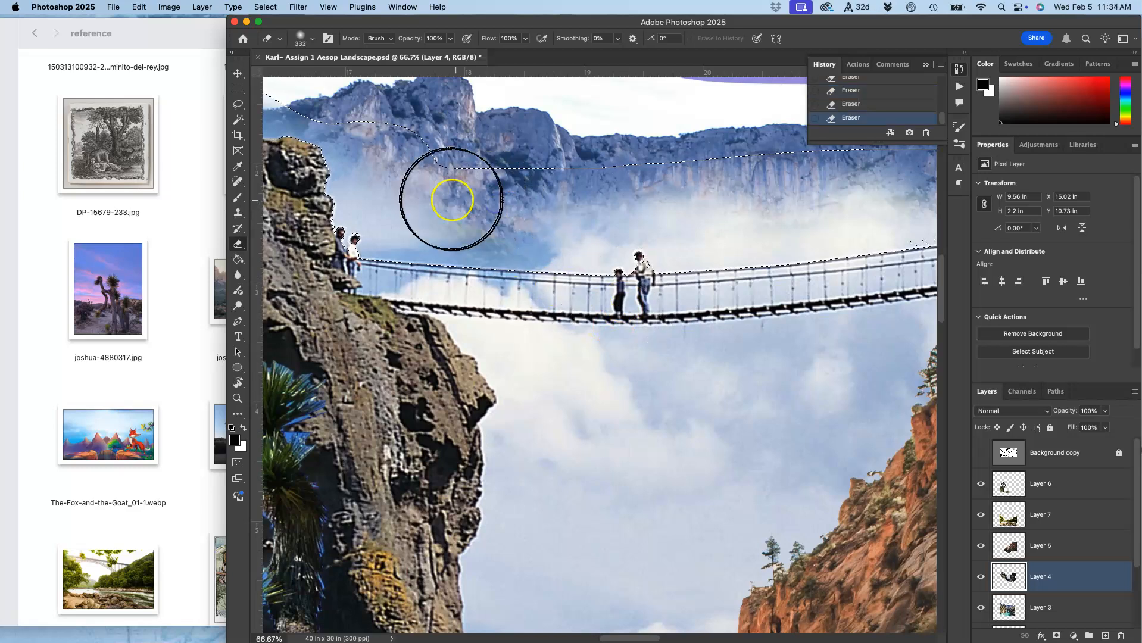
pyautogui.press('super+z')
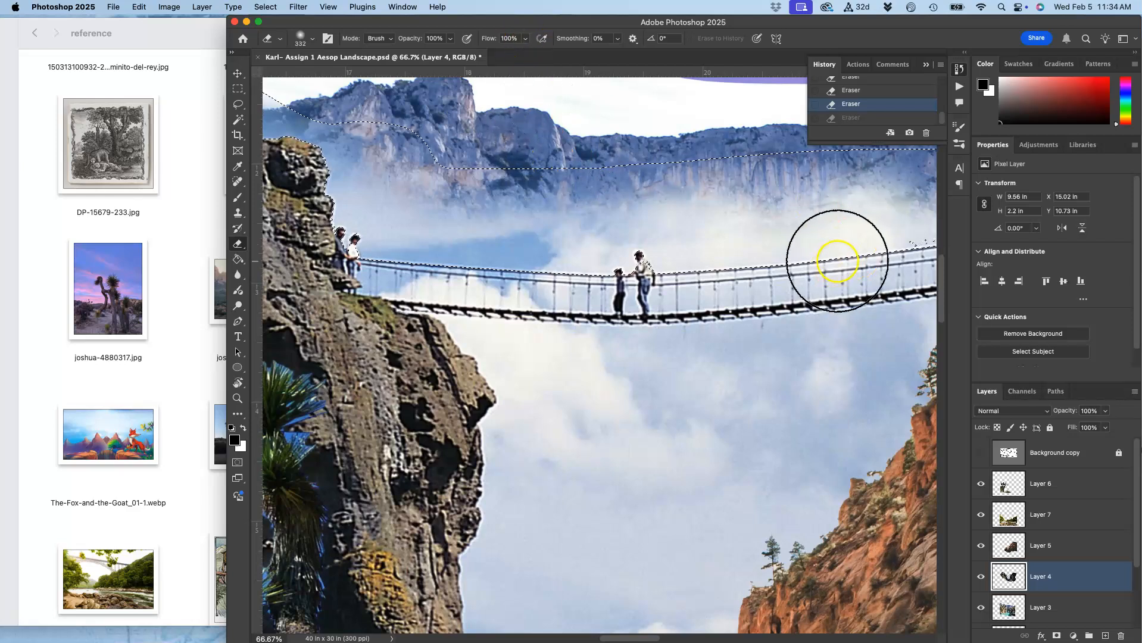
# Step through the History states to compare Layer 4 before and after the erasing.
pyautogui.hscroll(5, 837, 260)
pyautogui.hscroll(-8, 837, 260)
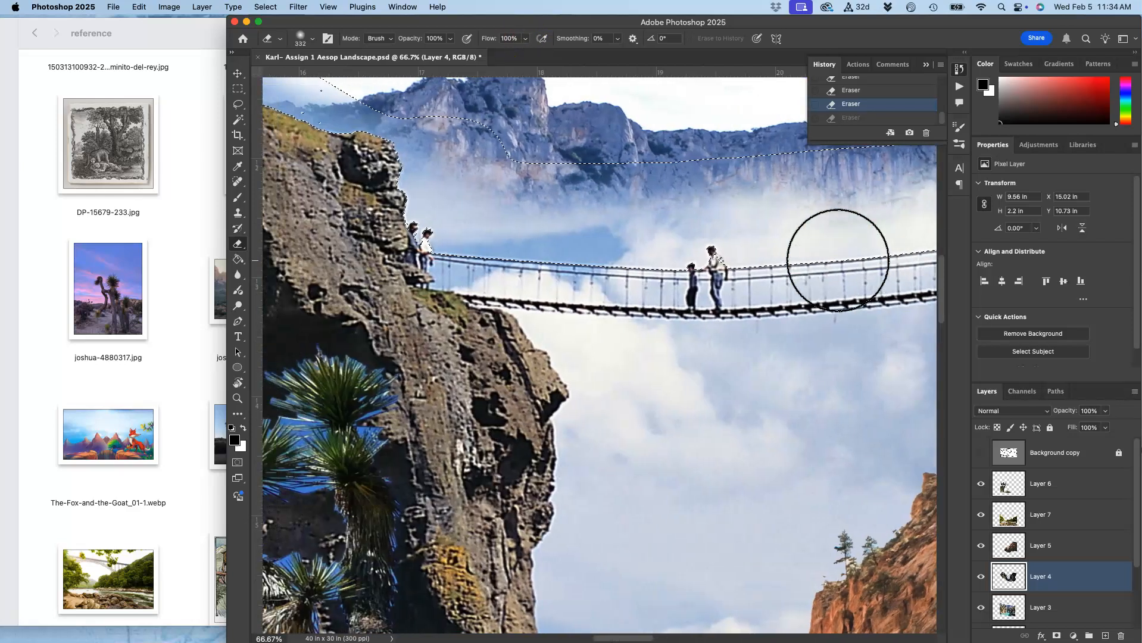
pyautogui.hscroll(5, 837, 260)
pyautogui.scroll(1, 837, 260)
pyautogui.scroll(3, 874, 98)
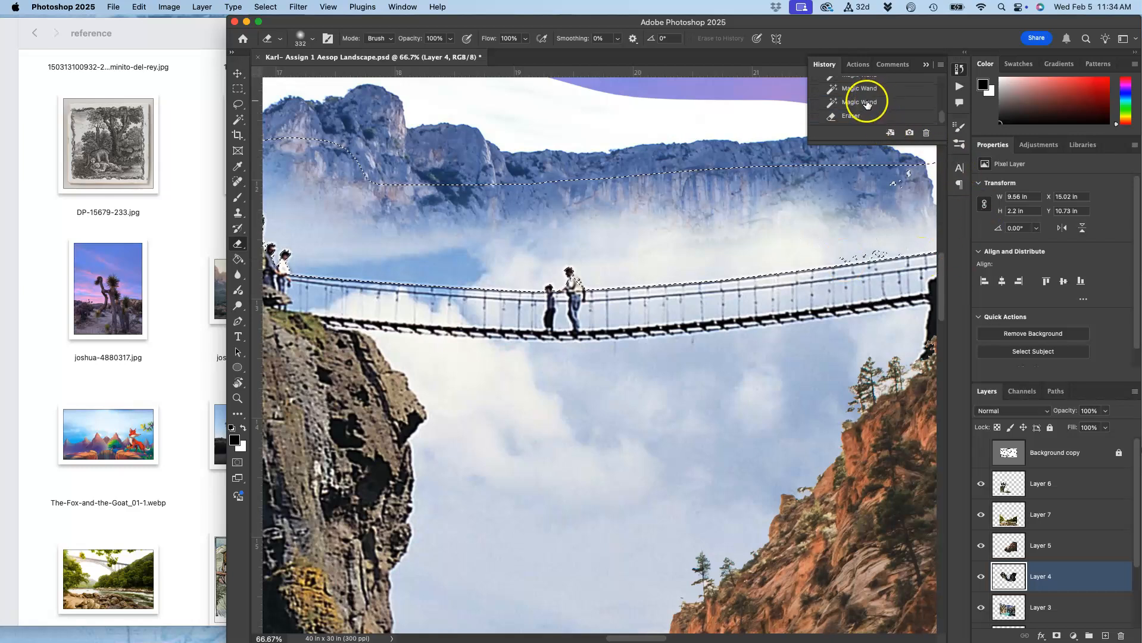
pyautogui.click(866, 102)
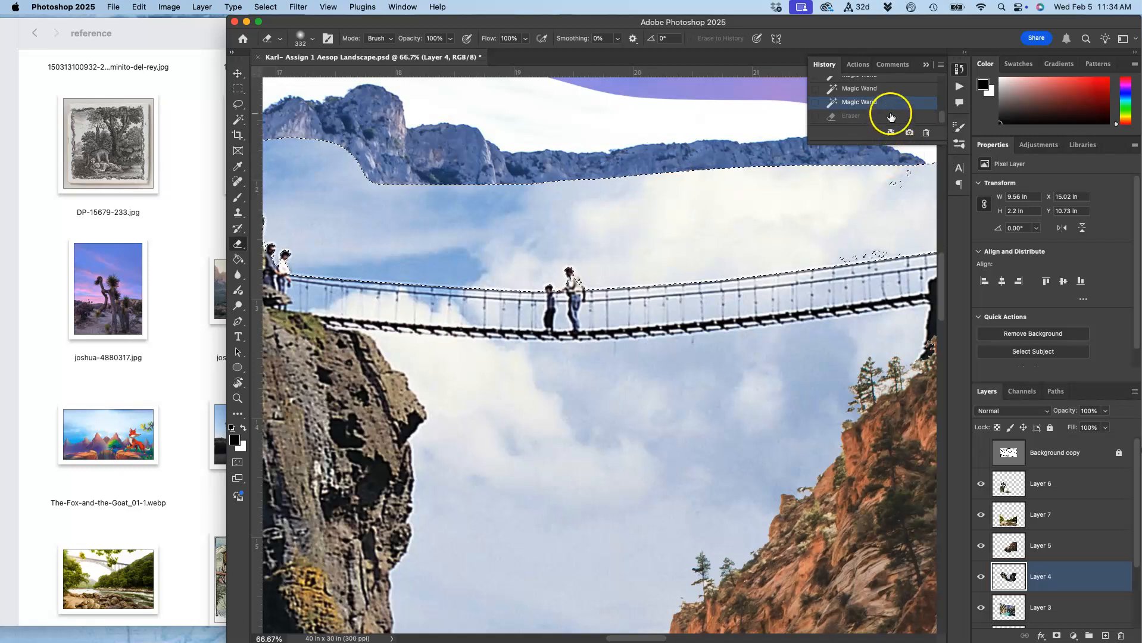
pyautogui.scroll(-2, 891, 117)
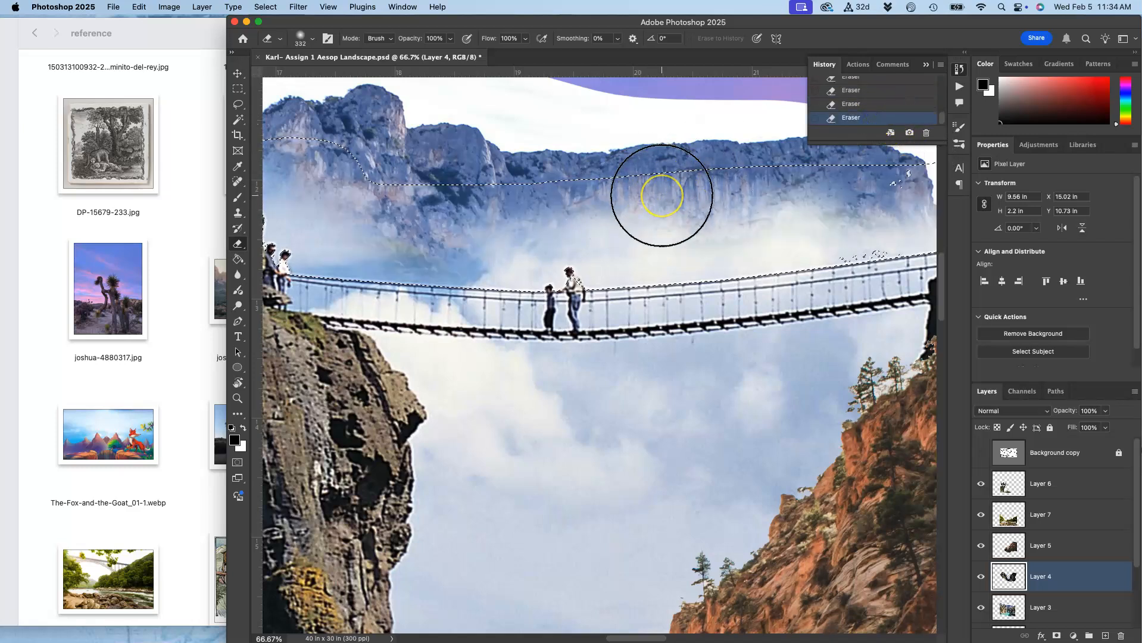
pyautogui.hscroll(3, 738, 381)
pyautogui.scroll(-2, 738, 380)
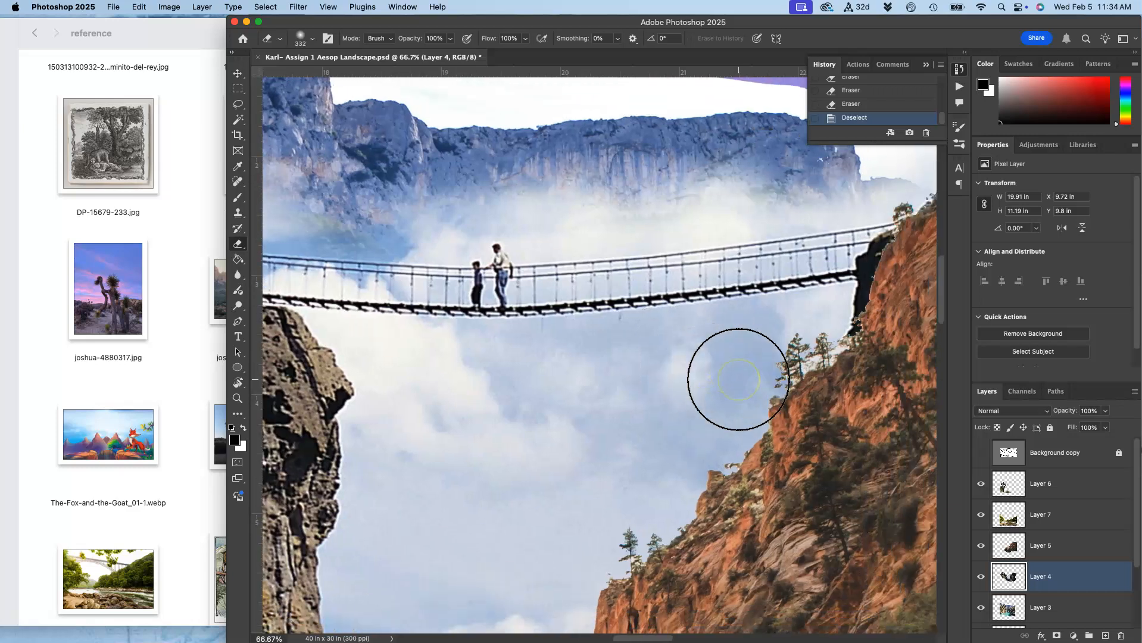
pyautogui.hscroll(-8, 738, 379)
pyautogui.hscroll(5, 738, 379)
pyautogui.hscroll(-4, 738, 379)
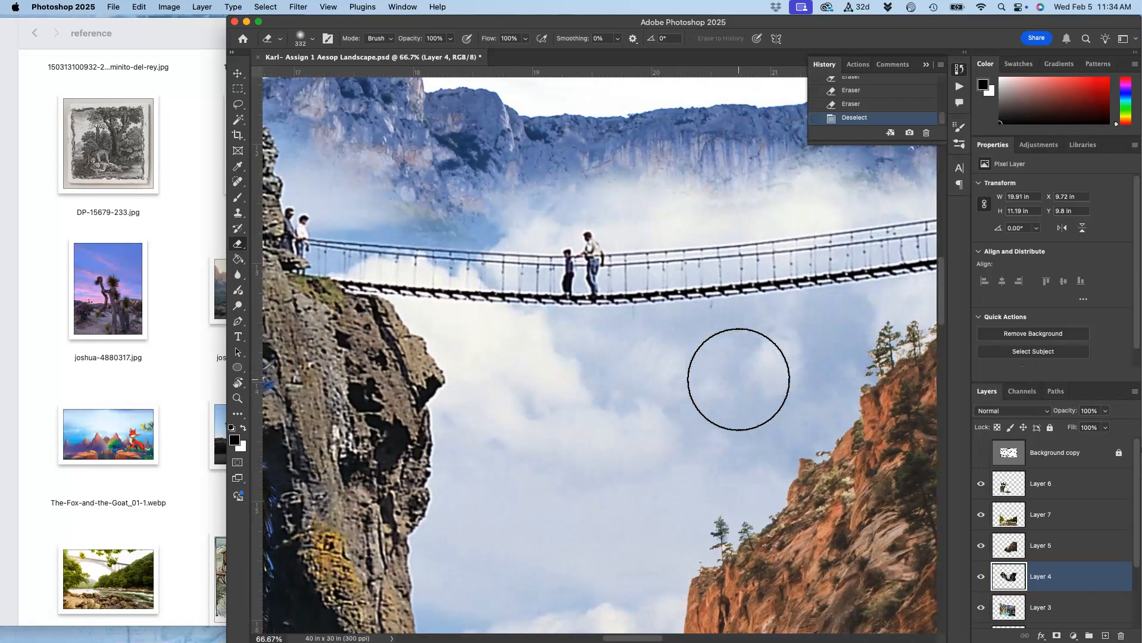
# Undo the deselect to restore the previous selection on Layer 4.
pyautogui.hscroll(2, 738, 379)
pyautogui.scroll(1, 738, 380)
pyautogui.hscroll(-2, 738, 379)
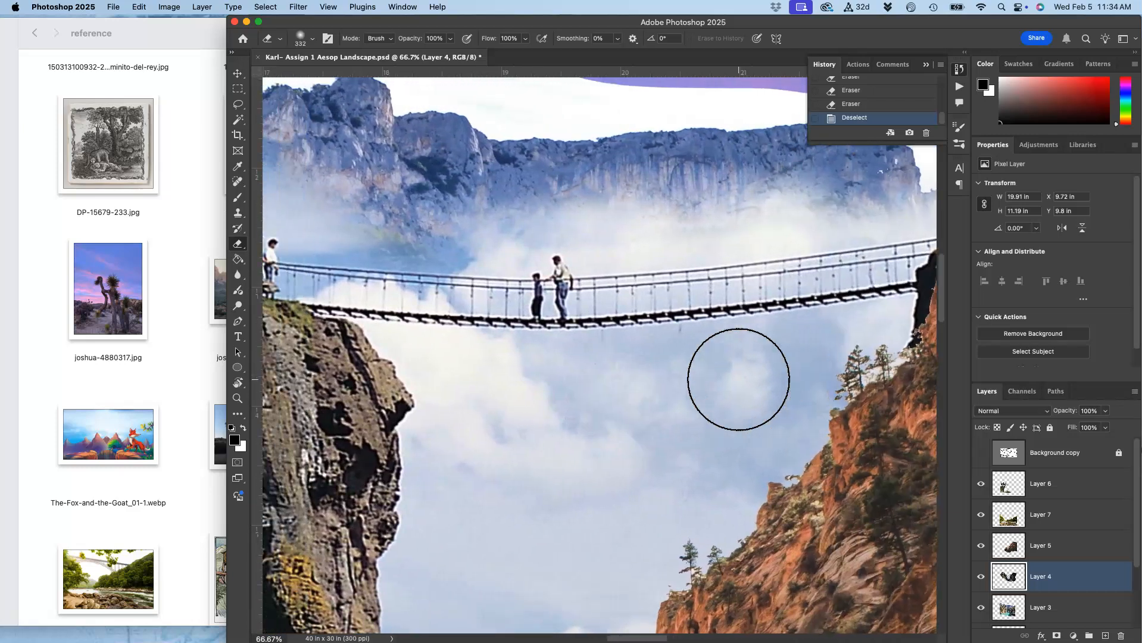
pyautogui.press('super+z')
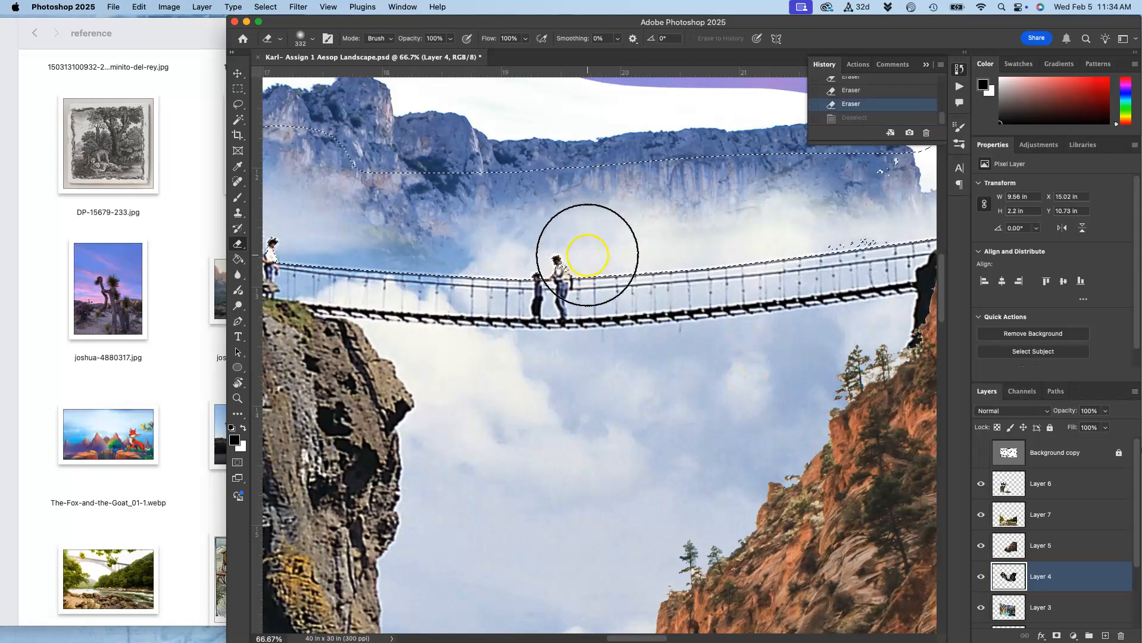
# Set the eraser opacity to 37% and softly erase haze along the mountain ridge inside the selection, then deselect.
pyautogui.click(451, 40)
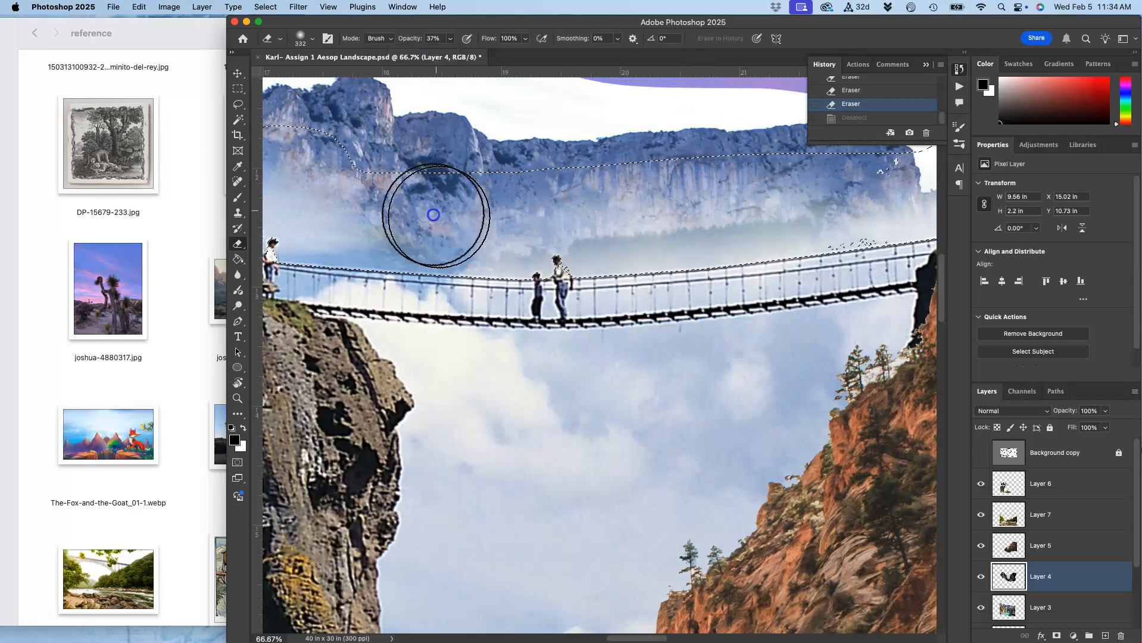
pyautogui.moveTo(374, 200); pyautogui.dragTo(432, 175)
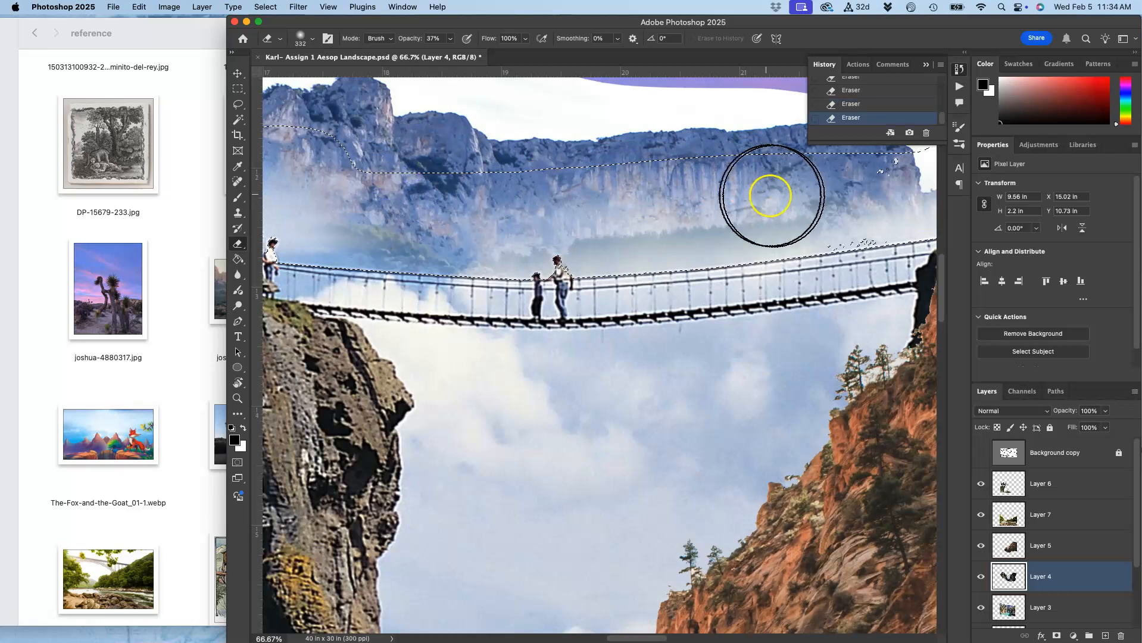
pyautogui.hscroll(5, 822, 188)
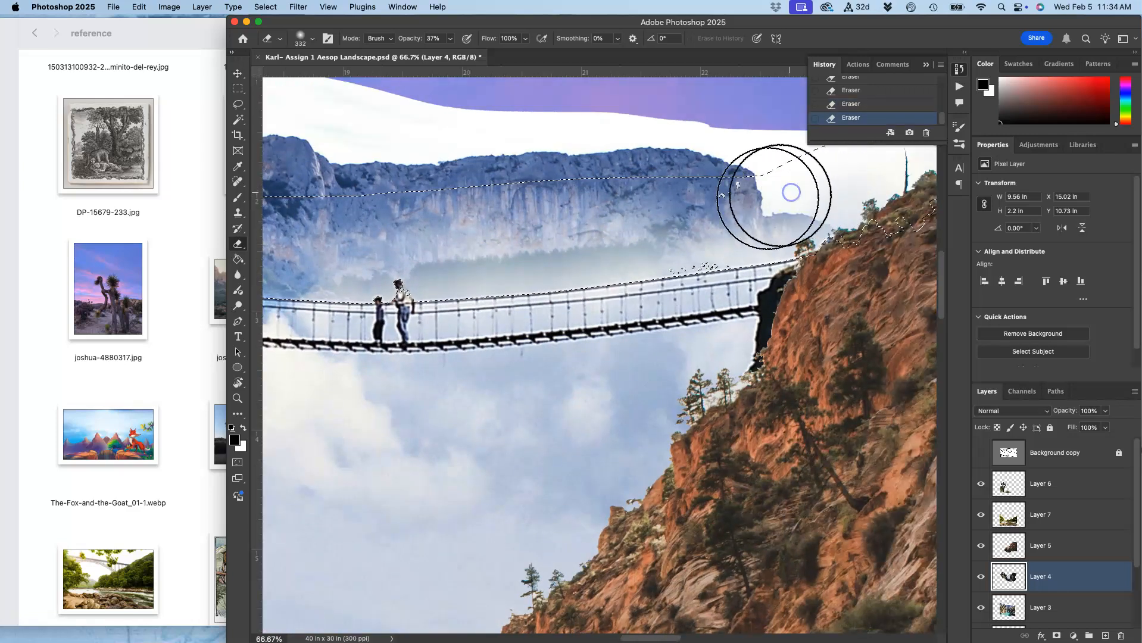
pyautogui.hscroll(-5, 619, 209)
pyautogui.hscroll(-5, 619, 213)
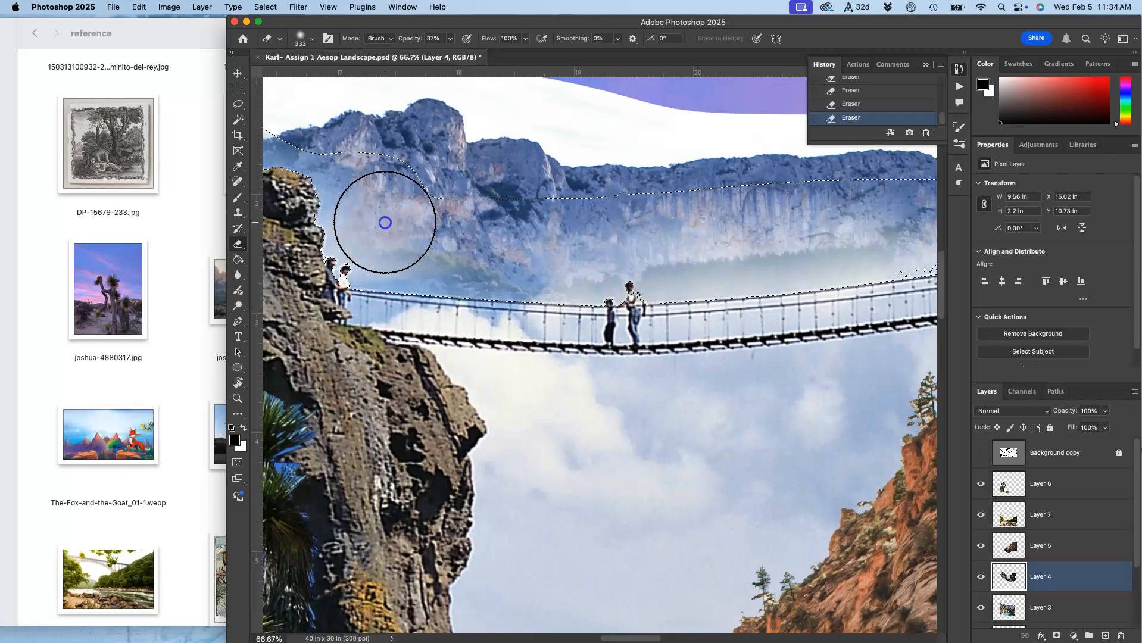
pyautogui.moveTo(348, 188); pyautogui.dragTo(381, 204)
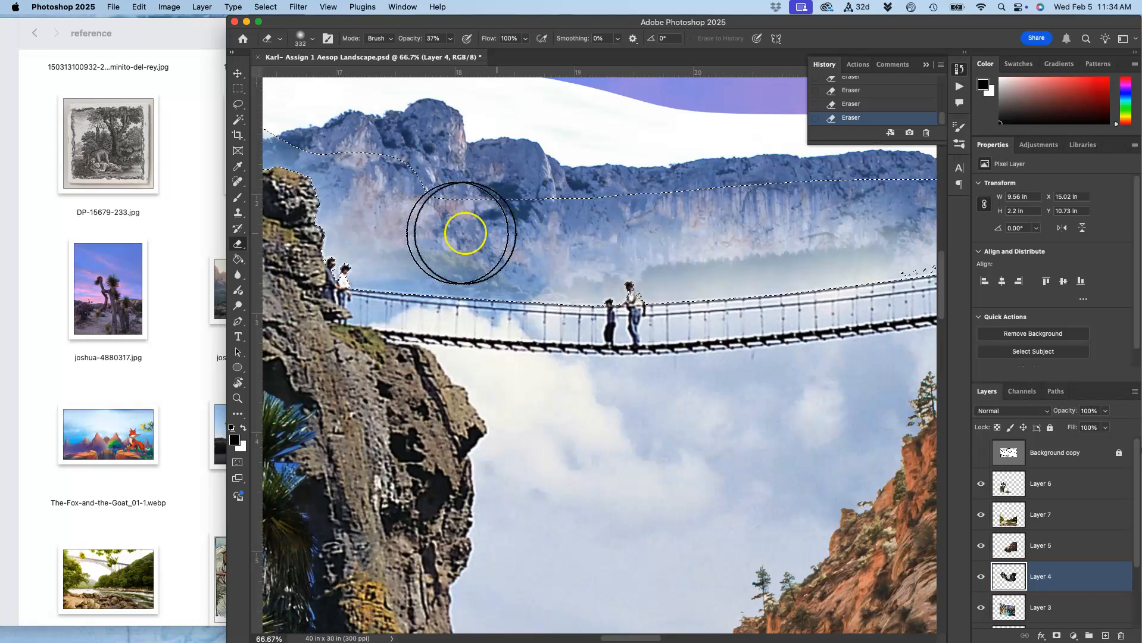
pyautogui.press('super+d')
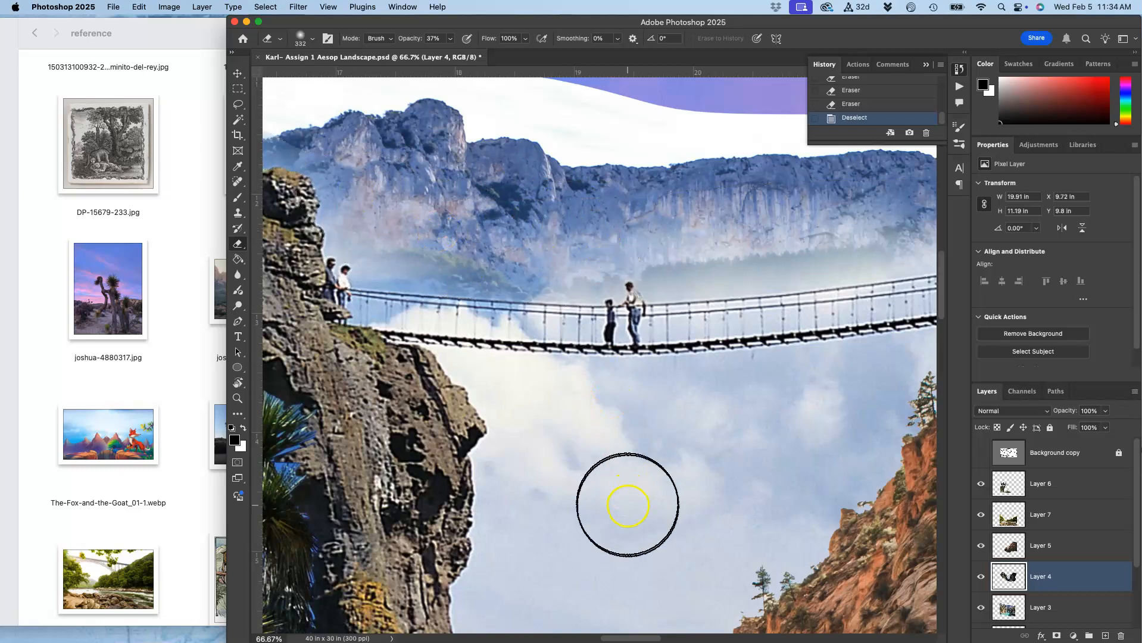
# Zoom out to review the bridge and cliffs, and toggle Layer 3's visibility to compare the collage.
pyautogui.press('super+minus')
pyautogui.press('super+minus')
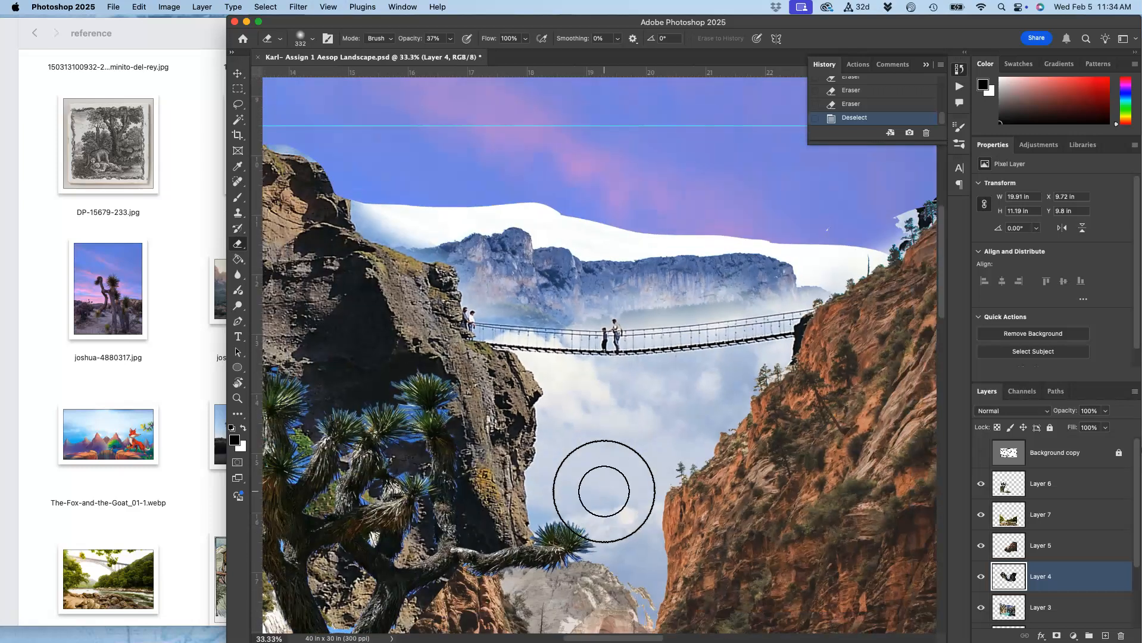
pyautogui.scroll(-3, 611, 454)
pyautogui.hscroll(4, 611, 453)
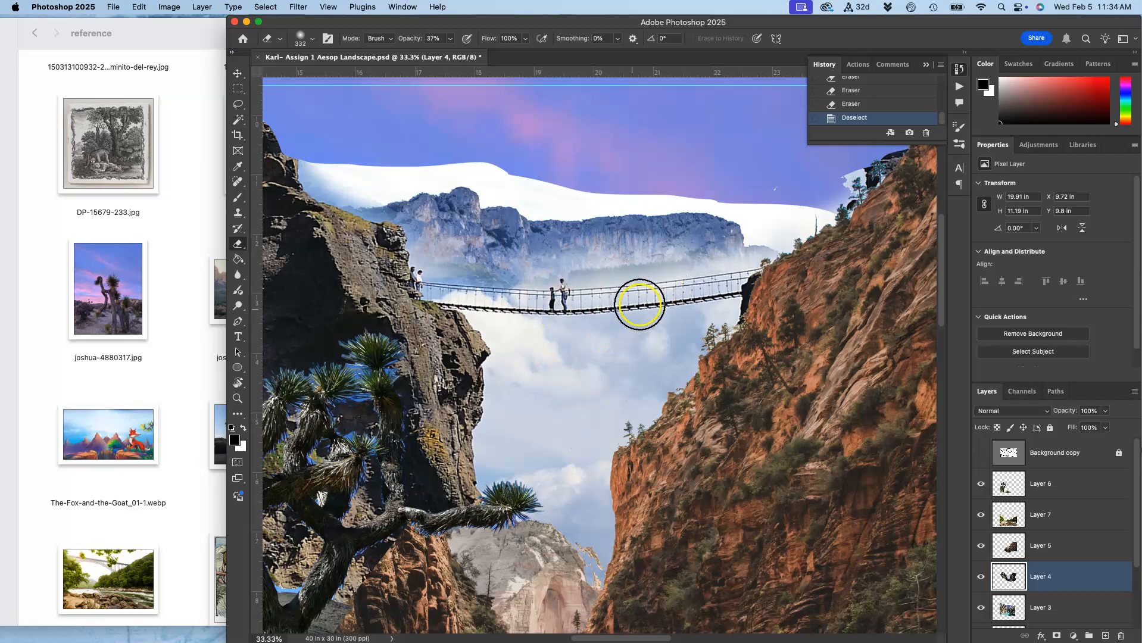
pyautogui.scroll(-3, 599, 446)
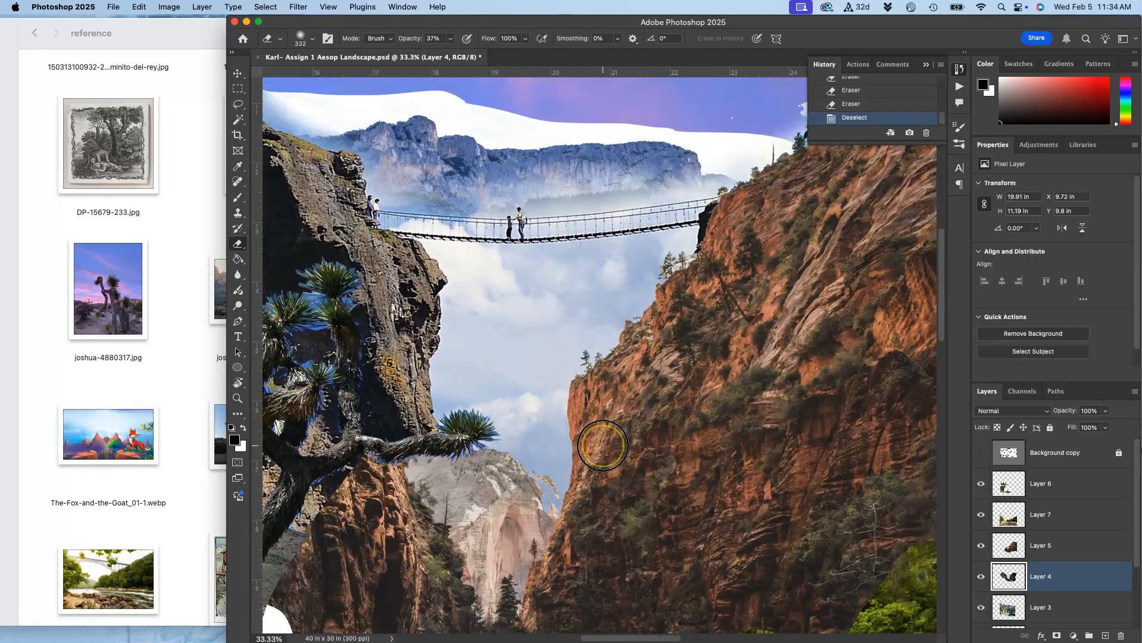
pyautogui.scroll(3, 599, 446)
pyautogui.scroll(-2, 602, 446)
pyautogui.scroll(5, 602, 446)
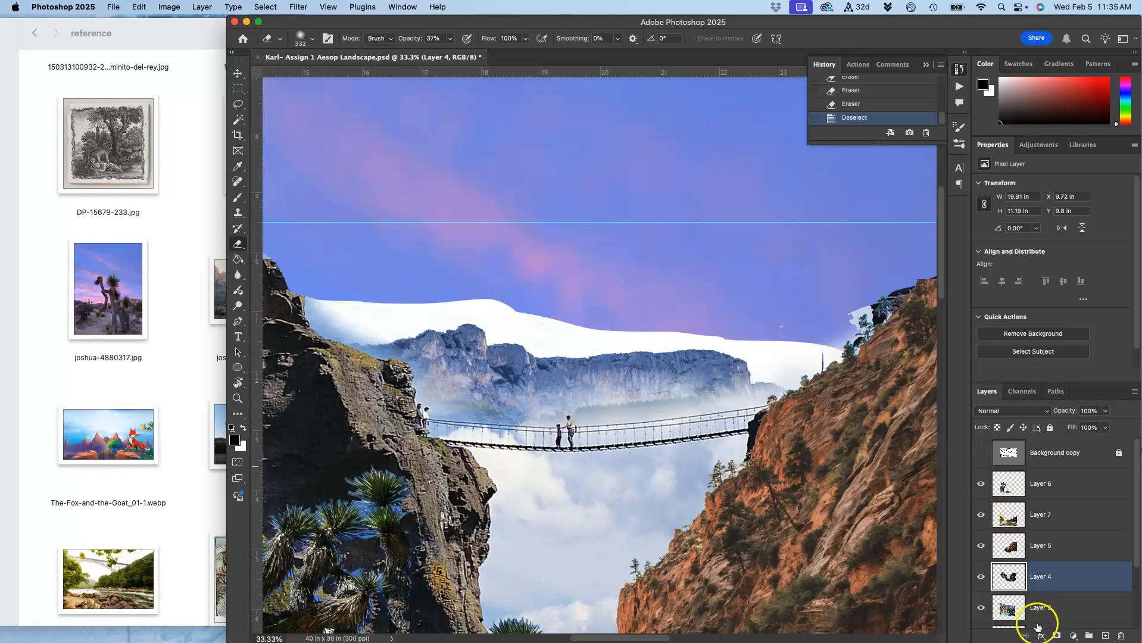
pyautogui.scroll(-3, 1036, 622)
pyautogui.click(1035, 554)
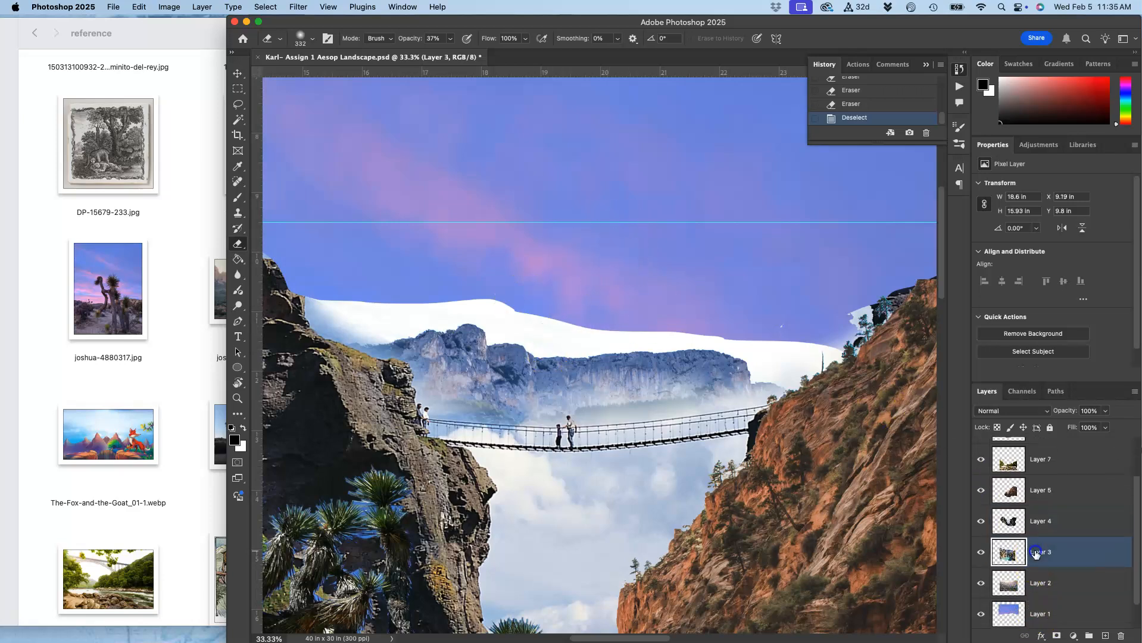
pyautogui.click(982, 554)
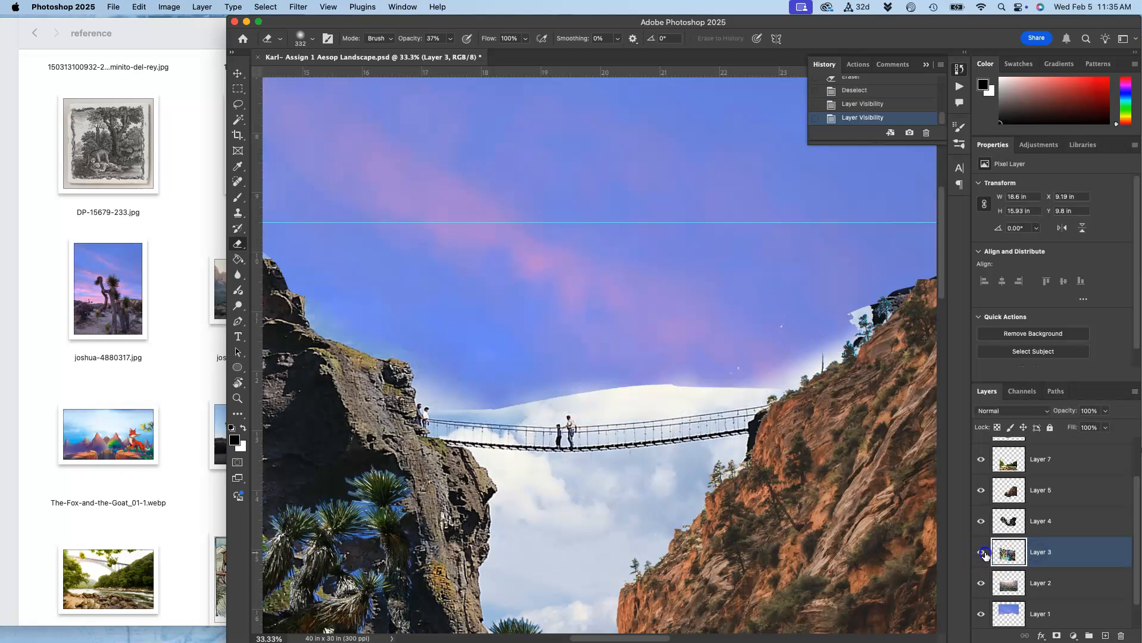
pyautogui.click(982, 553)
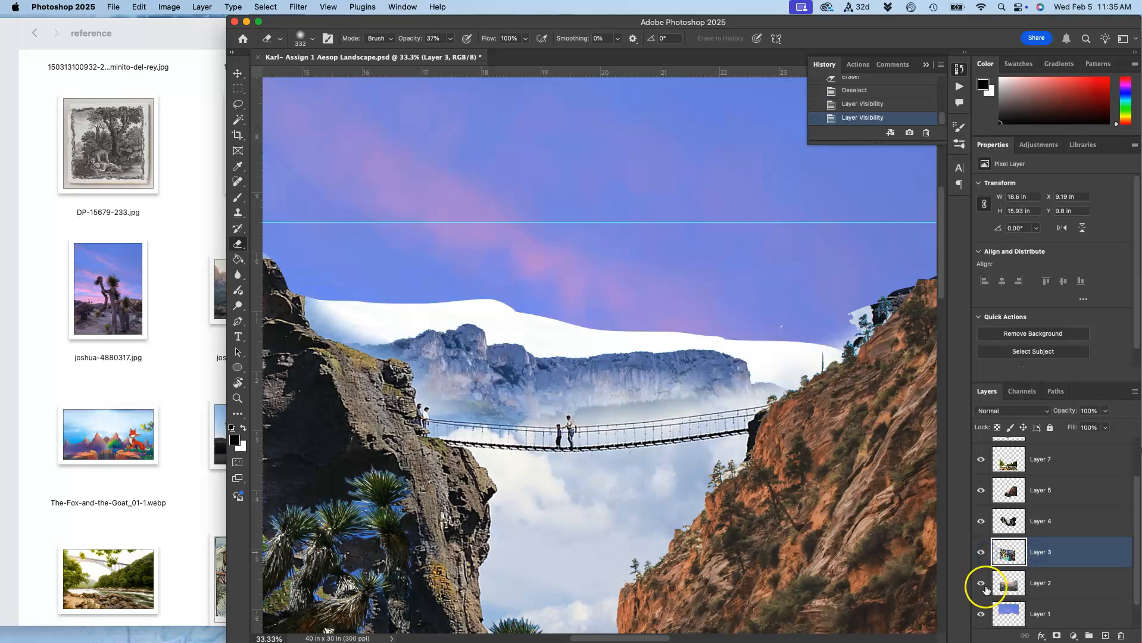
# Move Layer 2 upward with the Move tool.
pyautogui.click(1045, 583)
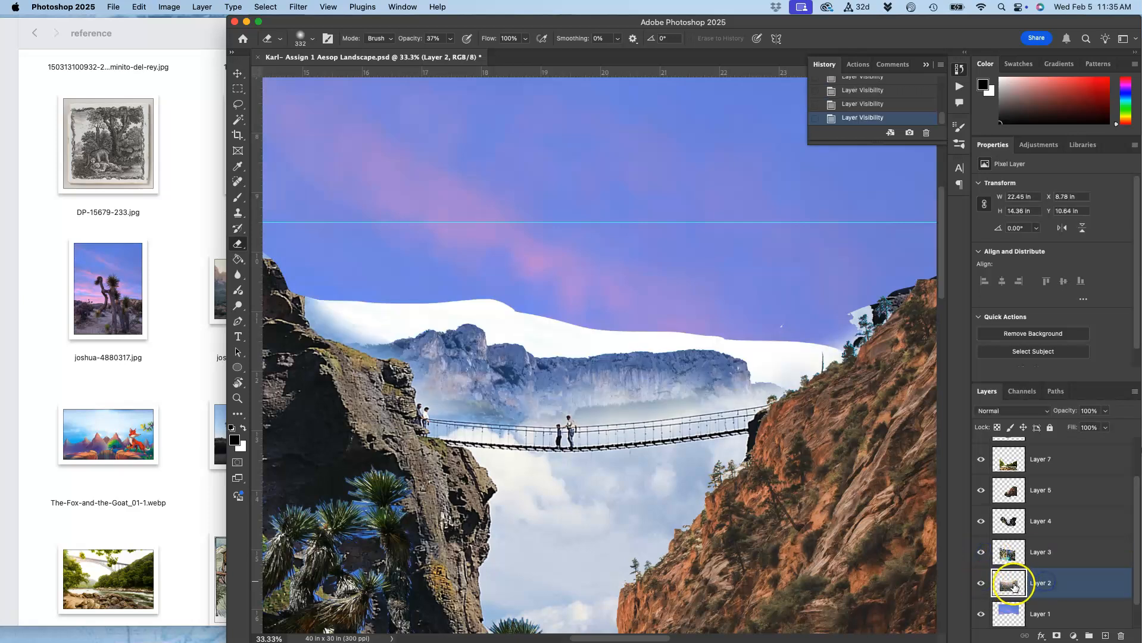
pyautogui.click(237, 73)
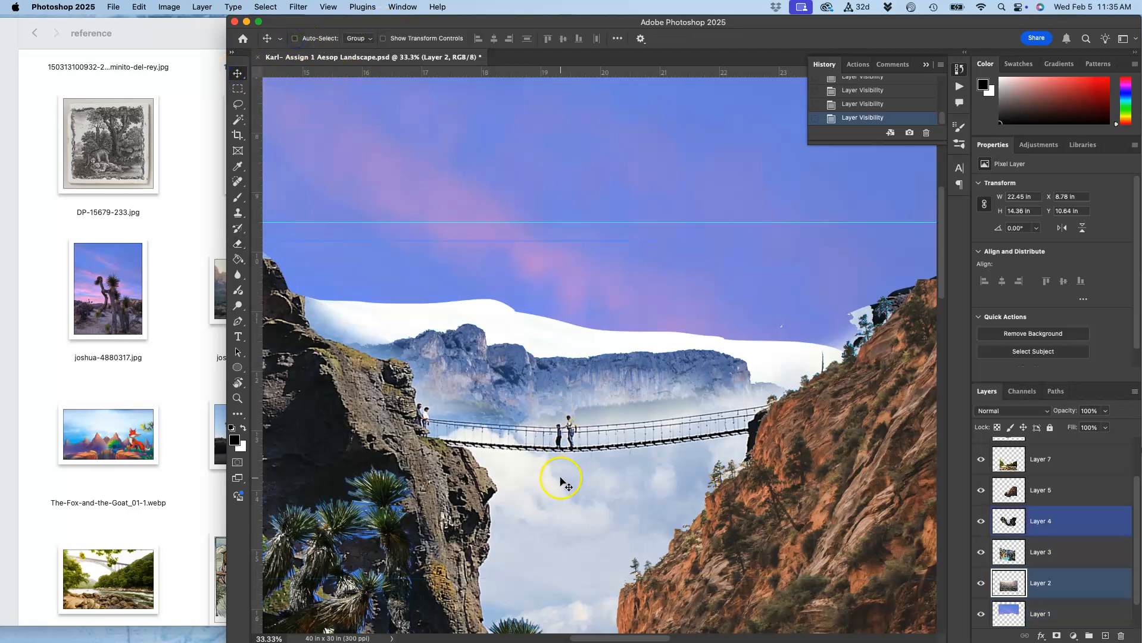
pyautogui.moveTo(577, 575); pyautogui.dragTo(569, 409)
pyautogui.press('super+minus')
pyautogui.press('super+minus')
pyautogui.press('super+minus')
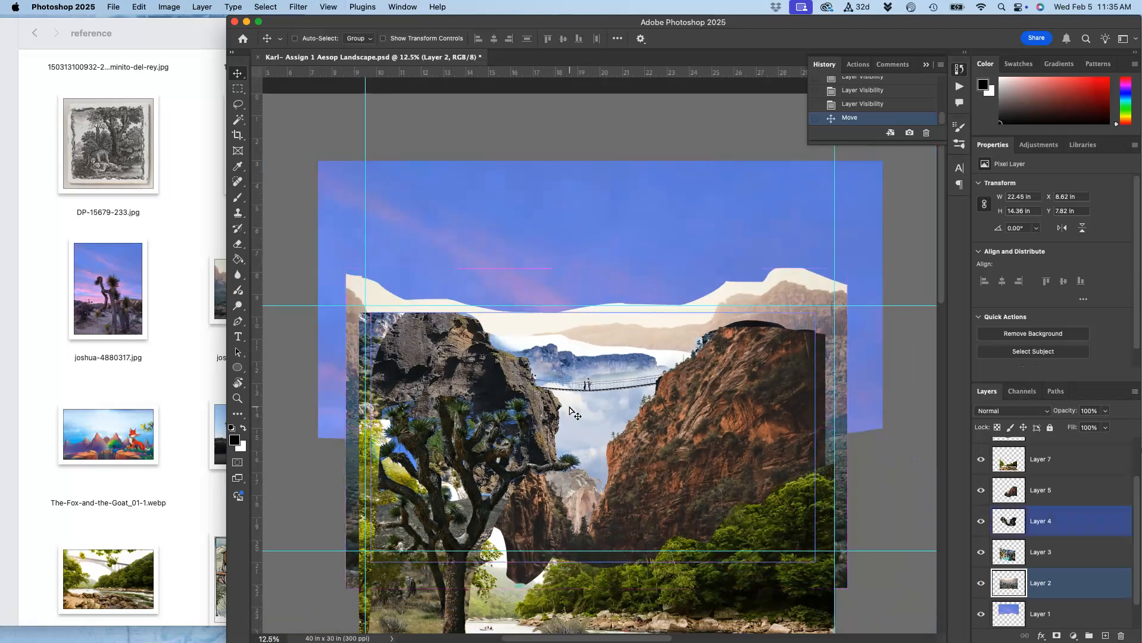
pyautogui.moveTo(667, 337)
pyautogui.mouseDown()
pyautogui.moveTo(664, 355)
pyautogui.moveTo(667, 338)
pyautogui.mouseUp()
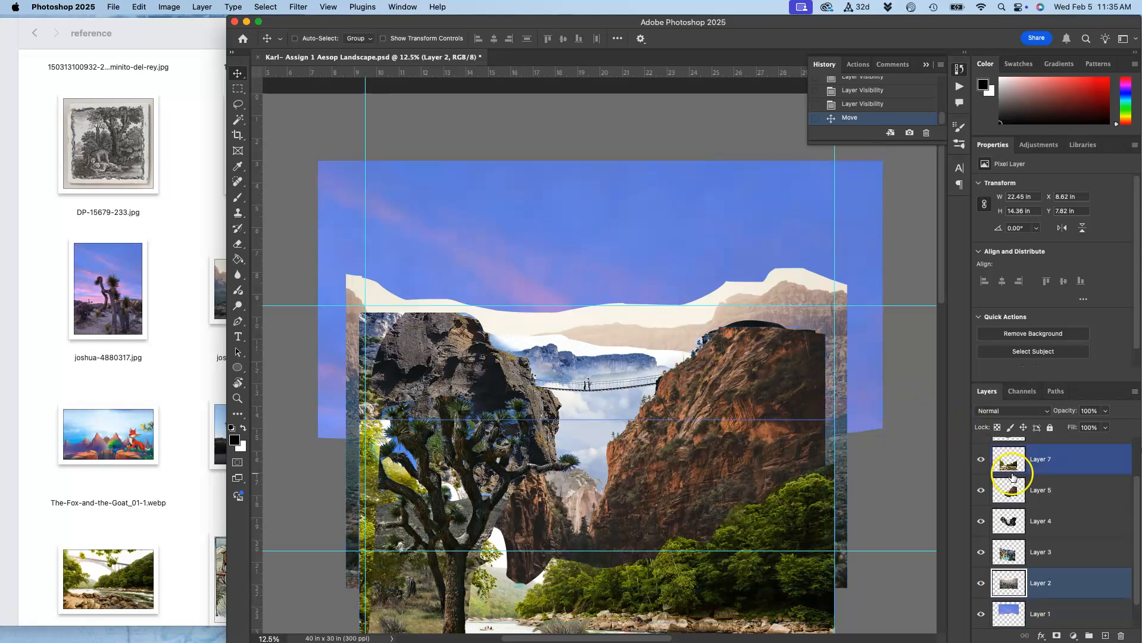
# Toggle Layer 3's visibility off and on to check its contribution.
pyautogui.click(1043, 555)
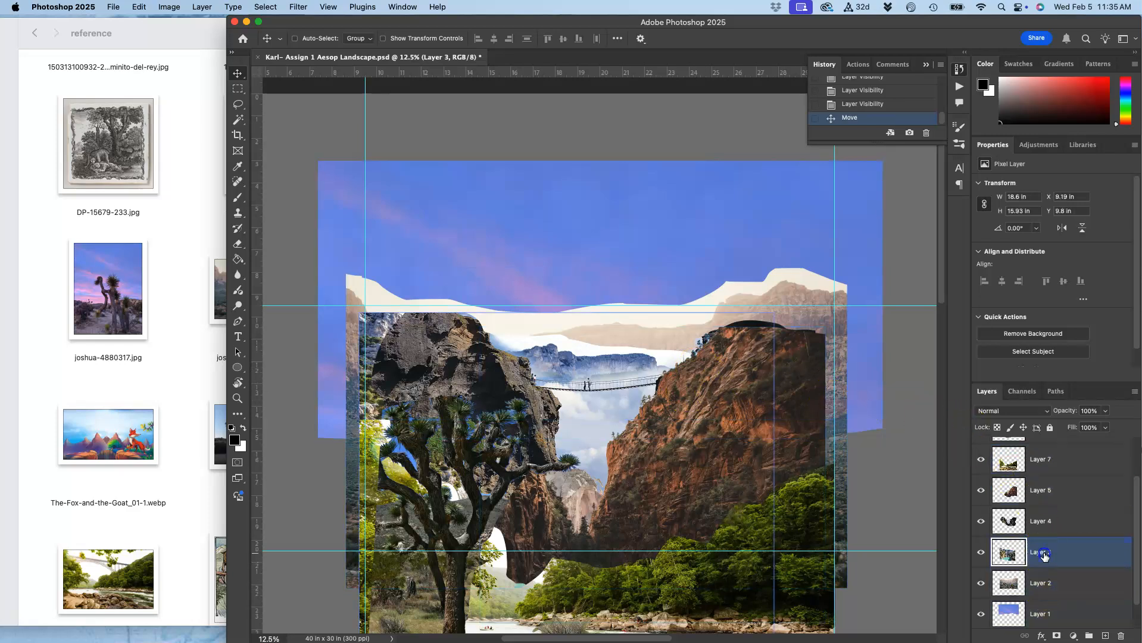
pyautogui.click(981, 555)
pyautogui.click(981, 554)
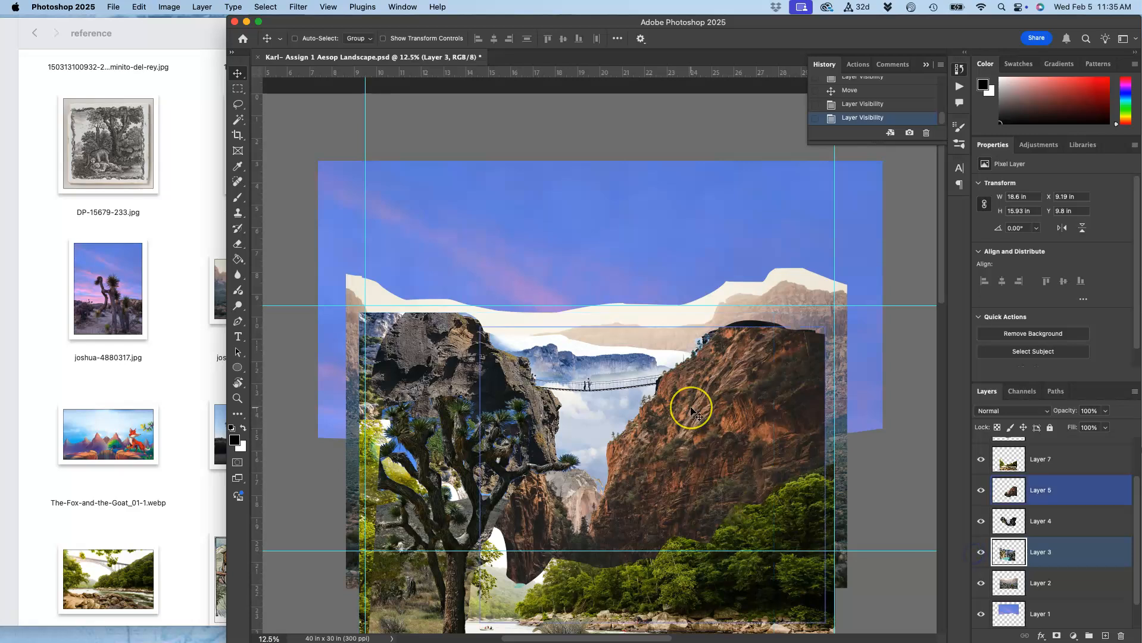
# Select the white sky band above the distant mountains on Layer 3 with the Magic Wand and refine it in Select and Mask.
pyautogui.press('super+equal')
pyautogui.press('super+equal')
pyautogui.press('super+equal')
pyautogui.press('super+equal')
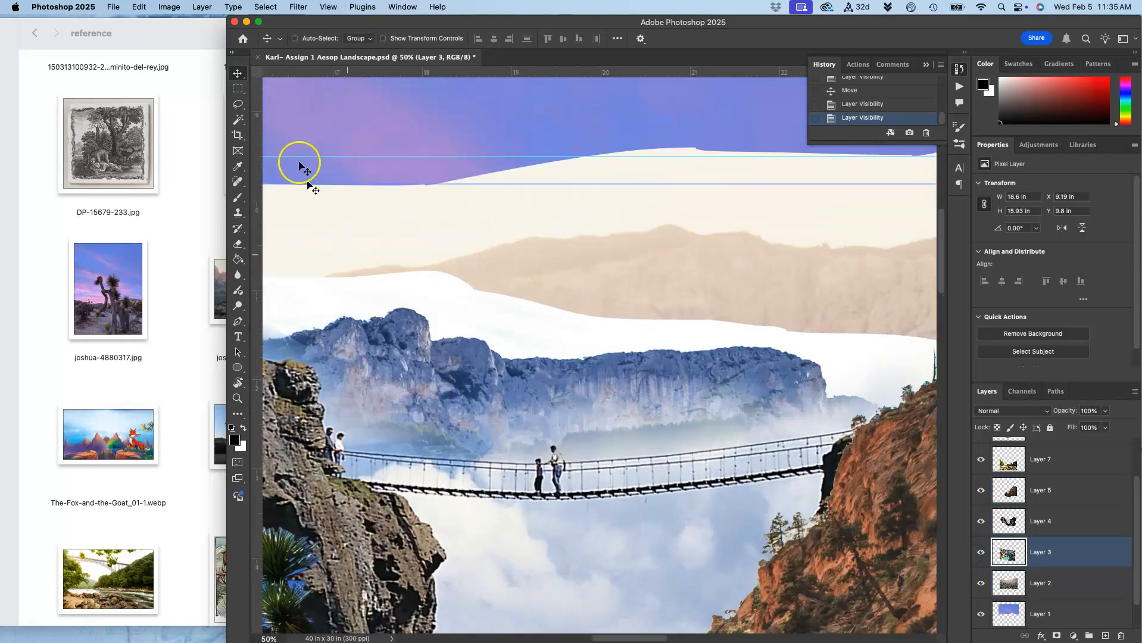
pyautogui.click(238, 119)
pyautogui.click(496, 321)
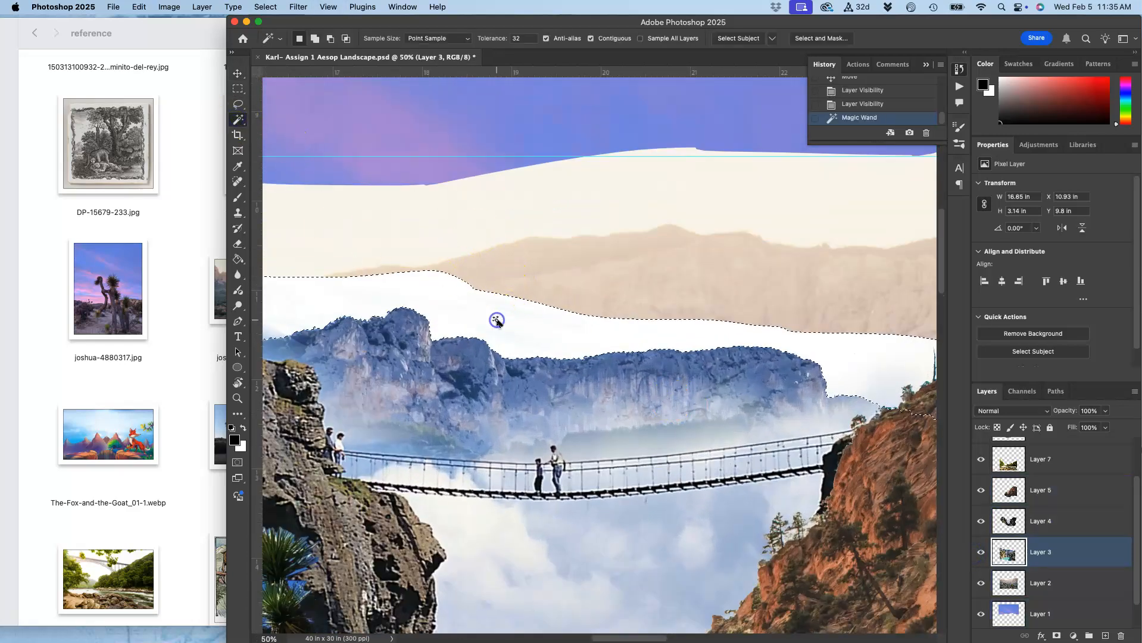
pyautogui.click(828, 39)
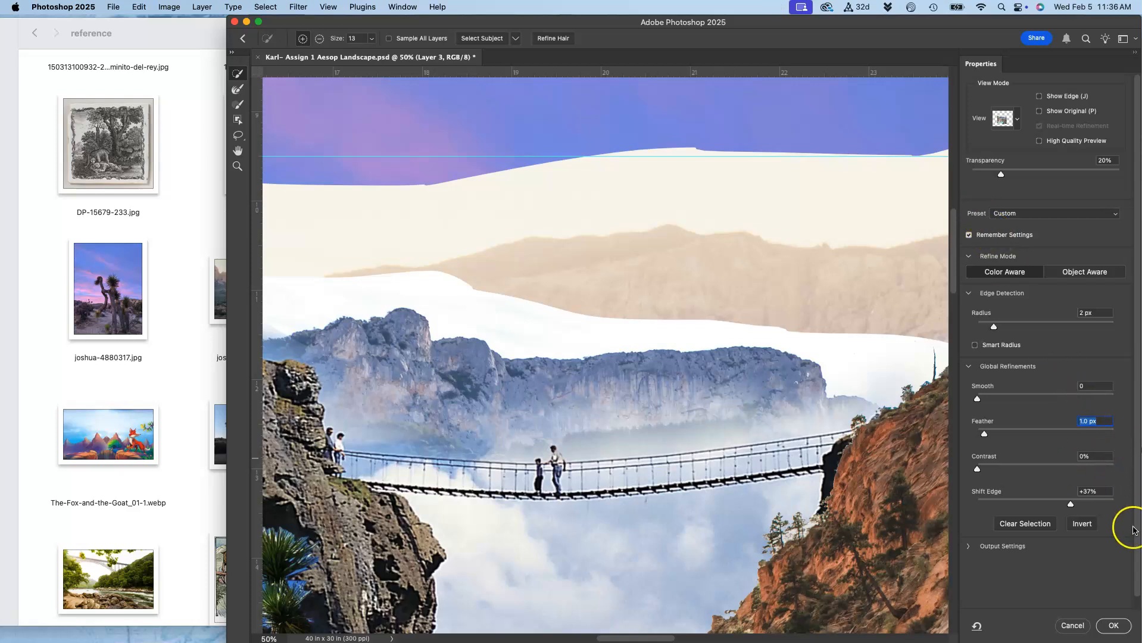
pyautogui.click(1113, 626)
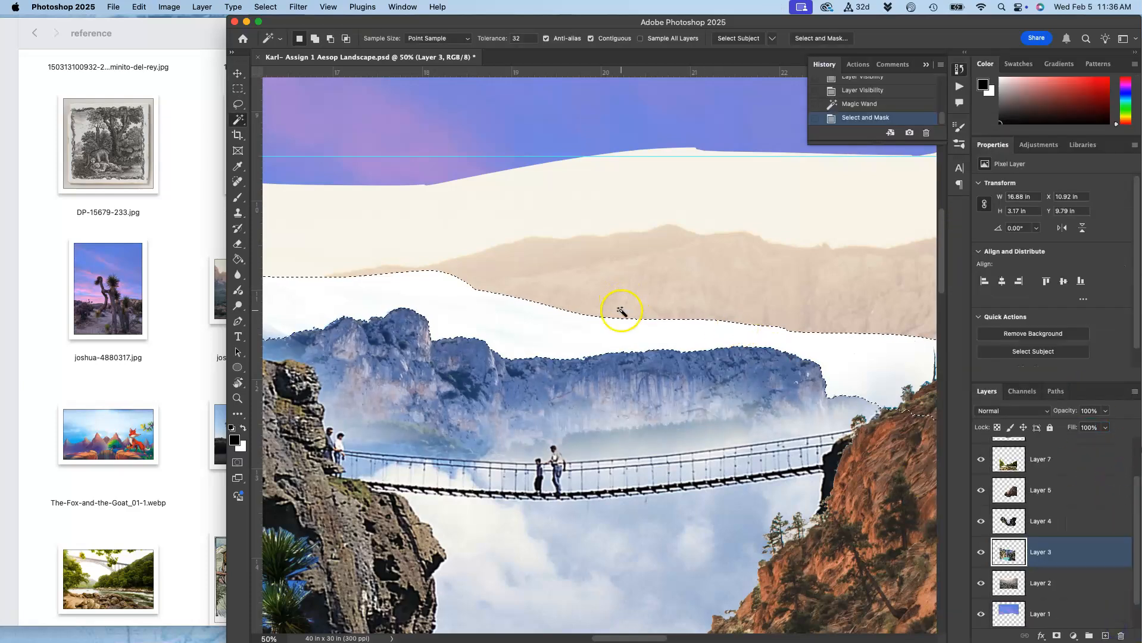
# Delete the selected white sky from Layer 3.
pyautogui.scroll(5, 620, 310)
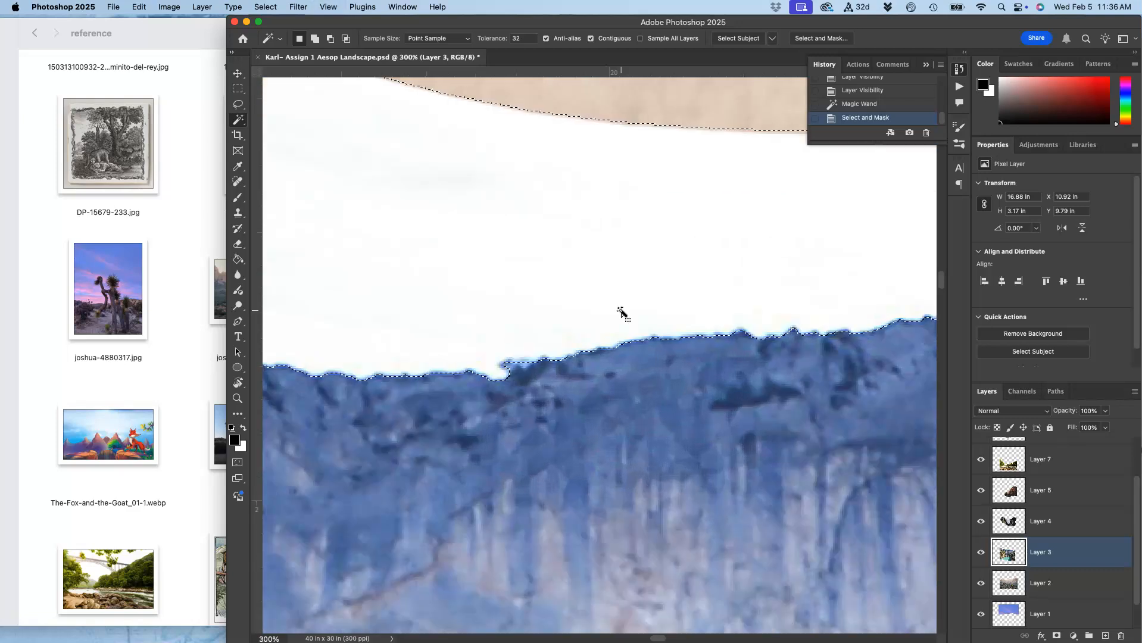
pyautogui.press('Delete')
pyautogui.press('Delete')
pyautogui.press('Delete')
pyautogui.press('Delete')
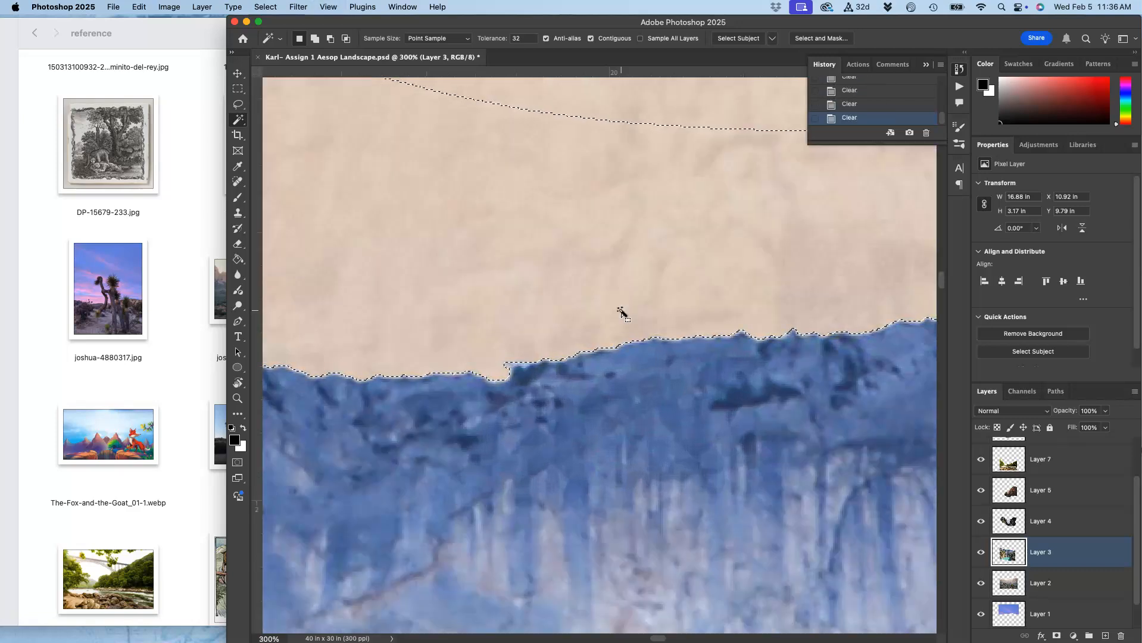
# Inspect the cleared ridge edge up close, undo the last clear and deselect.
pyautogui.click(608, 326)
pyautogui.scroll(4, 599, 332)
pyautogui.scroll(5, 600, 331)
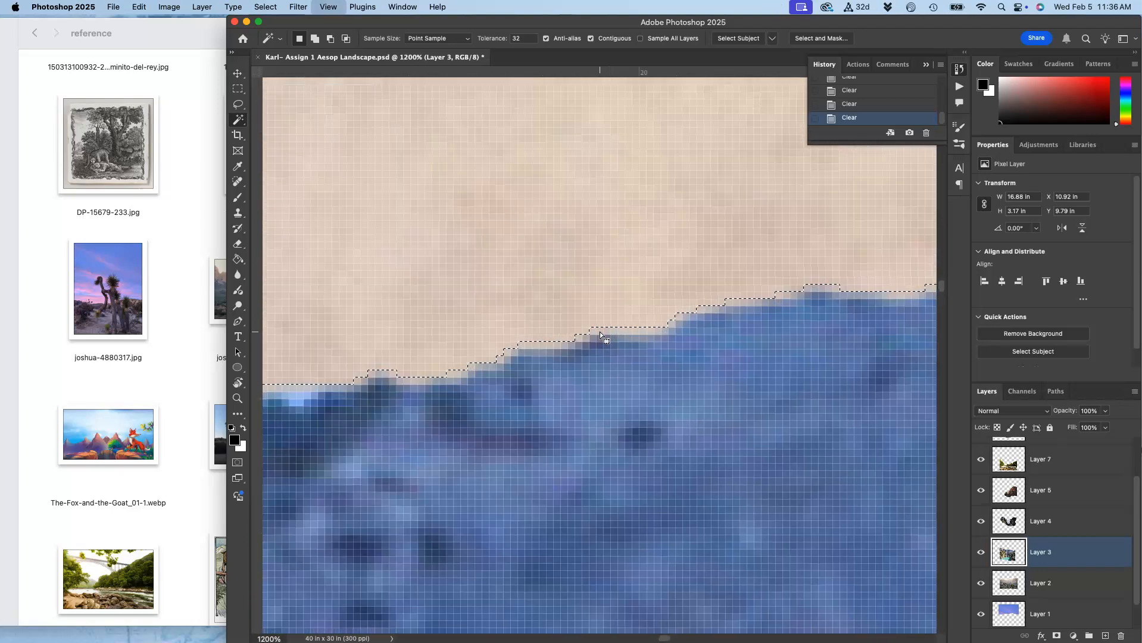
pyautogui.click(600, 331)
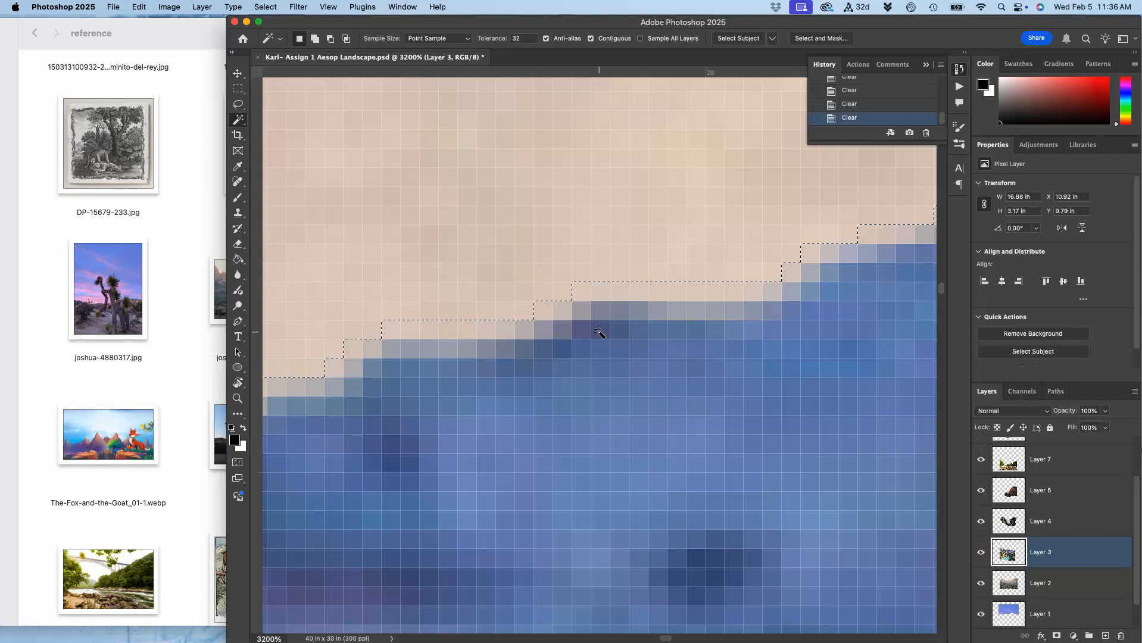
pyautogui.press('super+z')
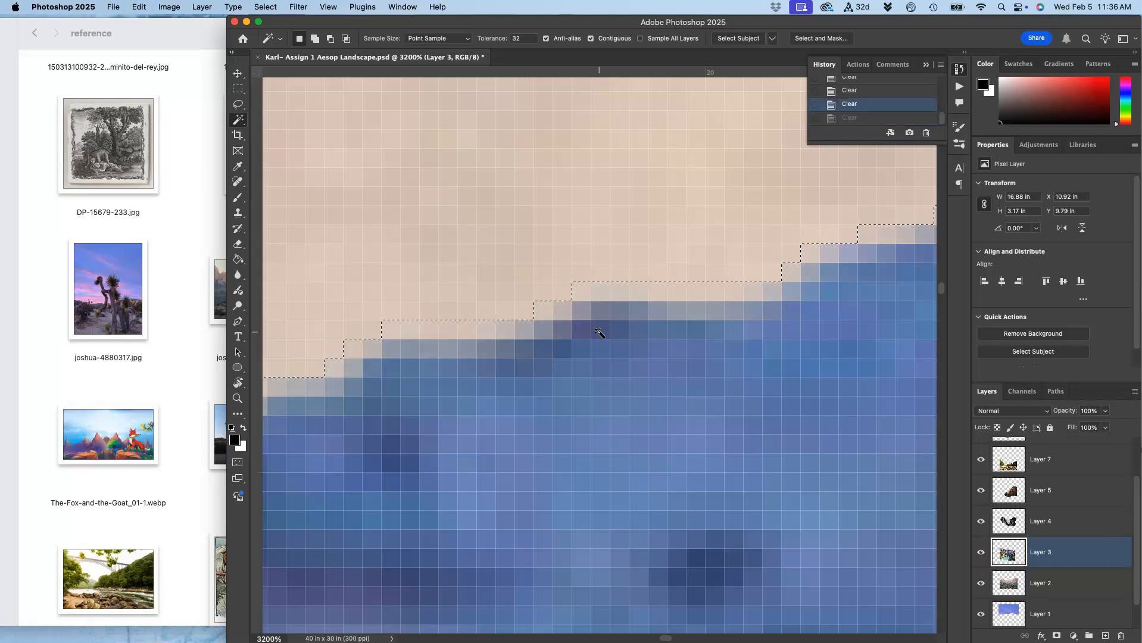
pyautogui.press('super+d')
# Lasso a leftover white fleck along the mountain ridge on Layer 3 and delete it, then deselect.
pyautogui.press('super+minus')
pyautogui.press('super+minus')
pyautogui.press('super+minus')
pyautogui.press('super+minus')
pyautogui.press('super+minus')
pyautogui.press('super+minus')
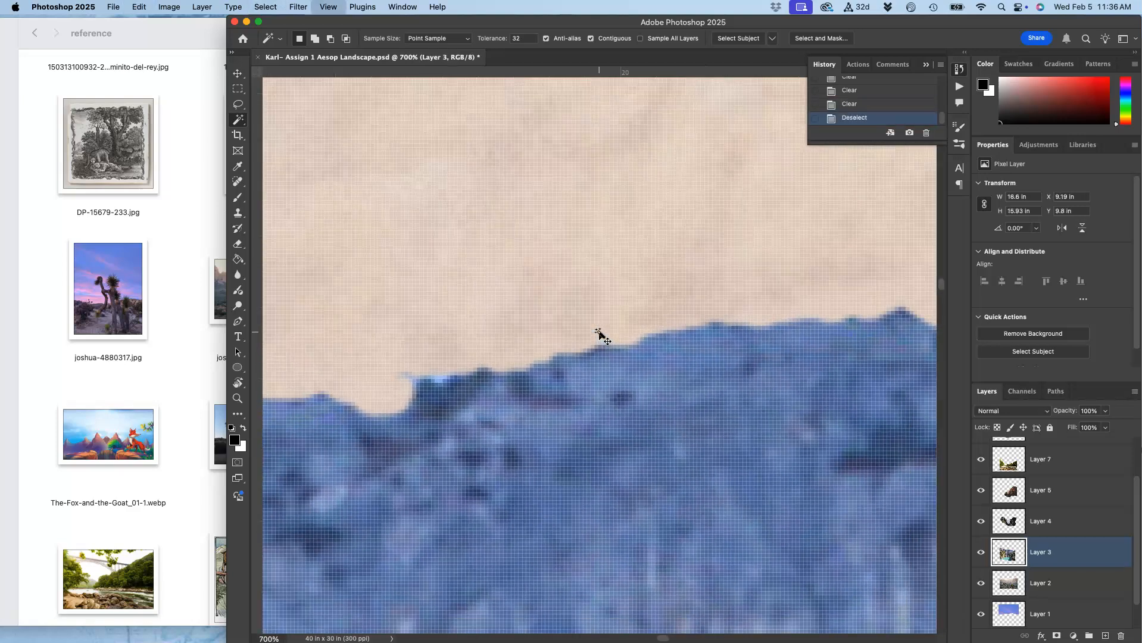
pyautogui.click(239, 105)
pyautogui.moveTo(505, 363); pyautogui.dragTo(494, 373)
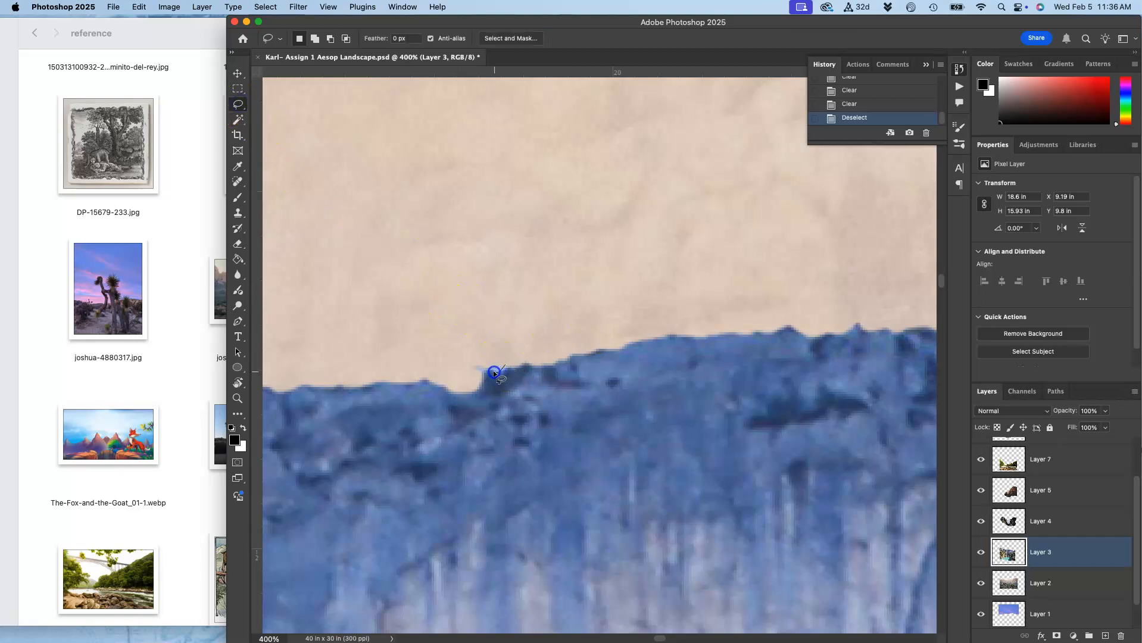
pyautogui.moveTo(484, 332); pyautogui.dragTo(491, 328)
pyautogui.press('BackSpace')
pyautogui.press('super+d')
pyautogui.press('super+minus')
pyautogui.press('super+minus')
pyautogui.press('super+minus')
pyautogui.press('super+minus')
pyautogui.press('super+minus')
pyautogui.press('super+minus')
pyautogui.press('super+minus')
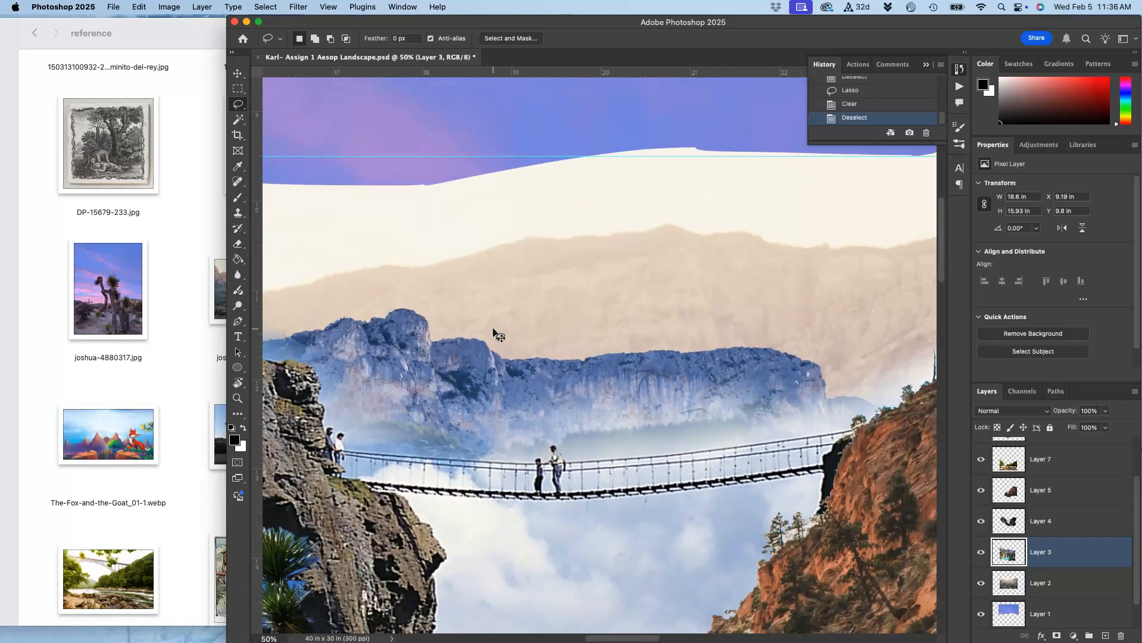
pyautogui.press('super+minus')
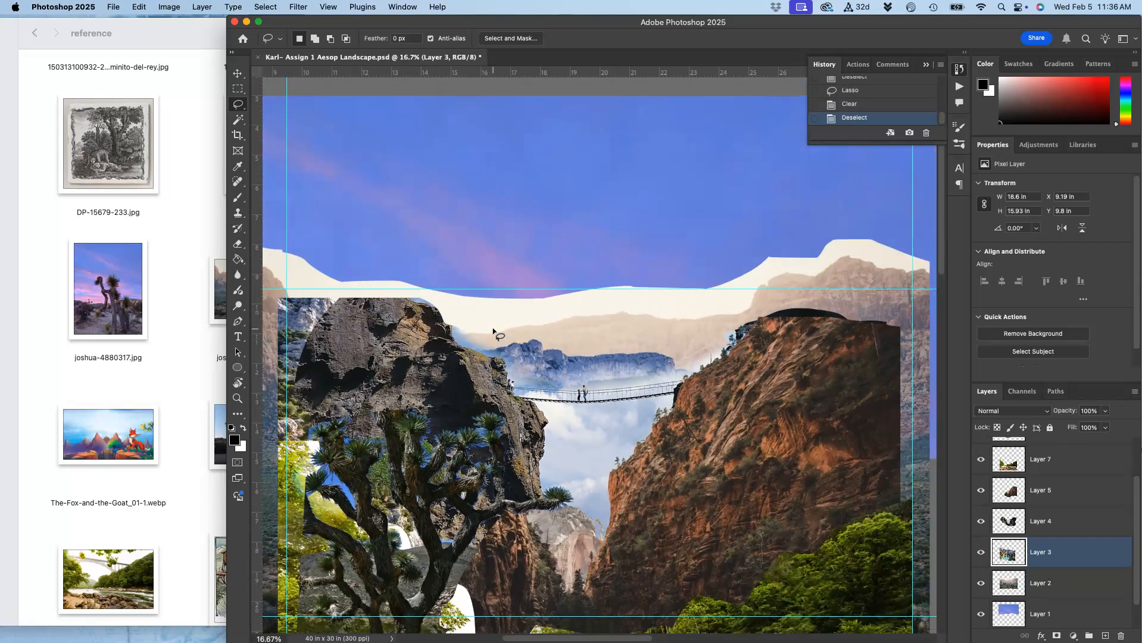
pyautogui.scroll(-5, 493, 331)
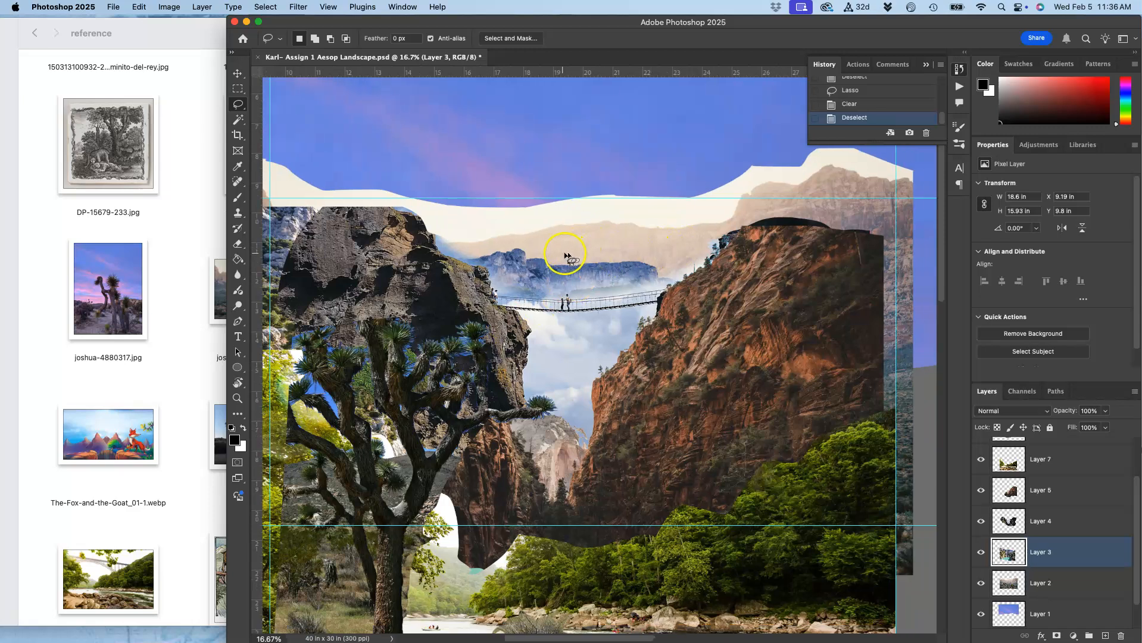
# Select Layer 2 and pick its cream haze band below the sky with the Magic Wand, refining it in Select and Mask.
pyautogui.scroll(-5, 727, 236)
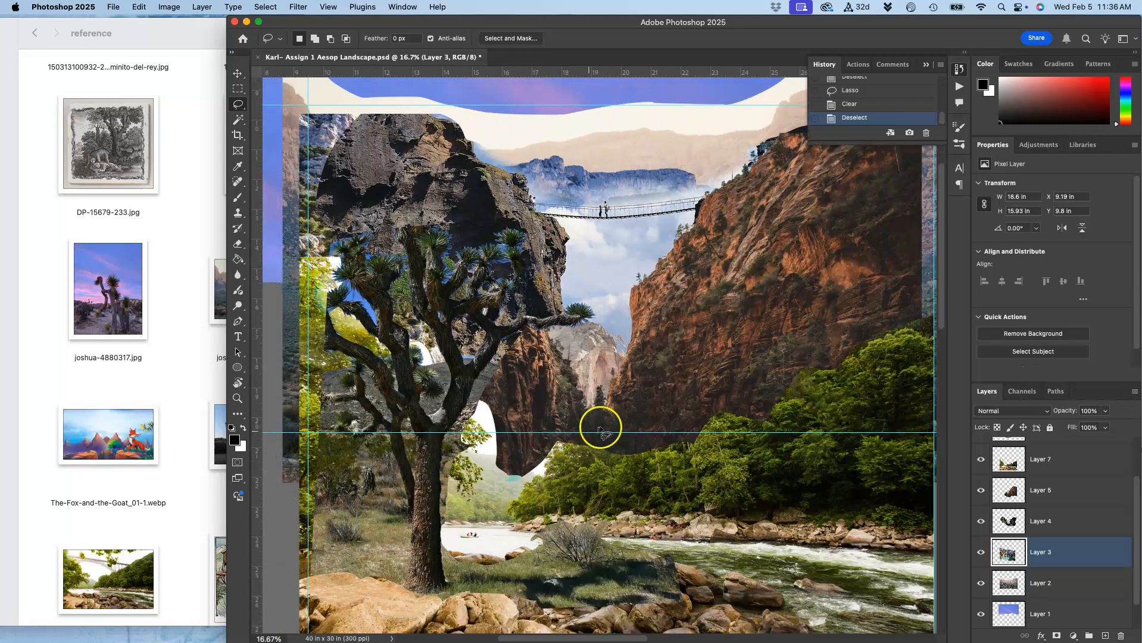
pyautogui.scroll(-5, 611, 459)
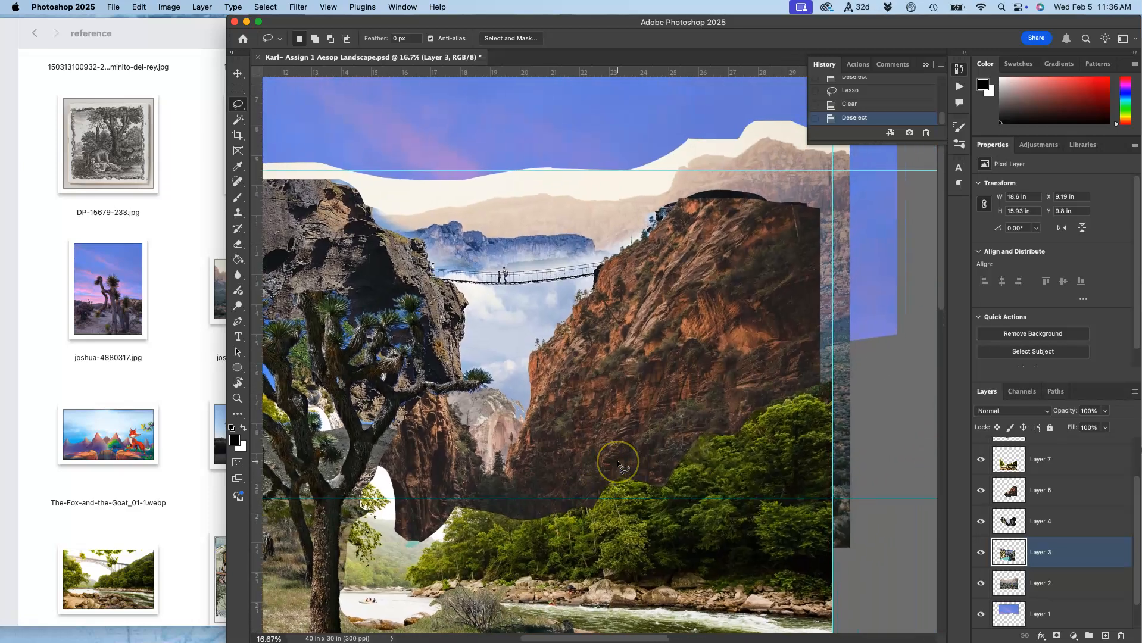
pyautogui.scroll(8, 616, 460)
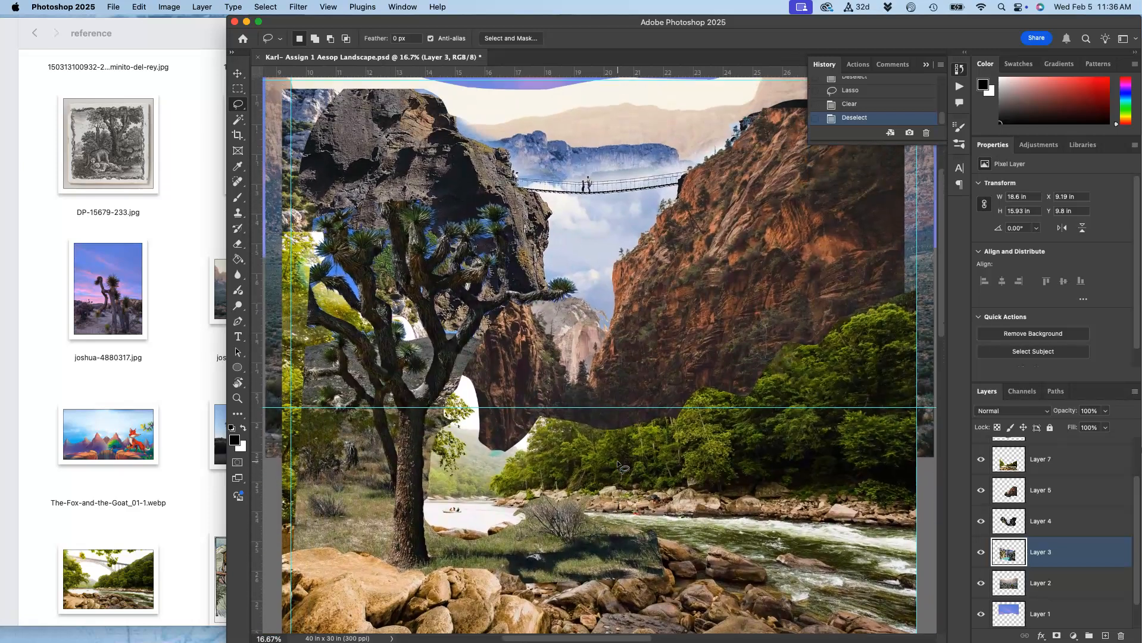
pyautogui.scroll(4, 611, 382)
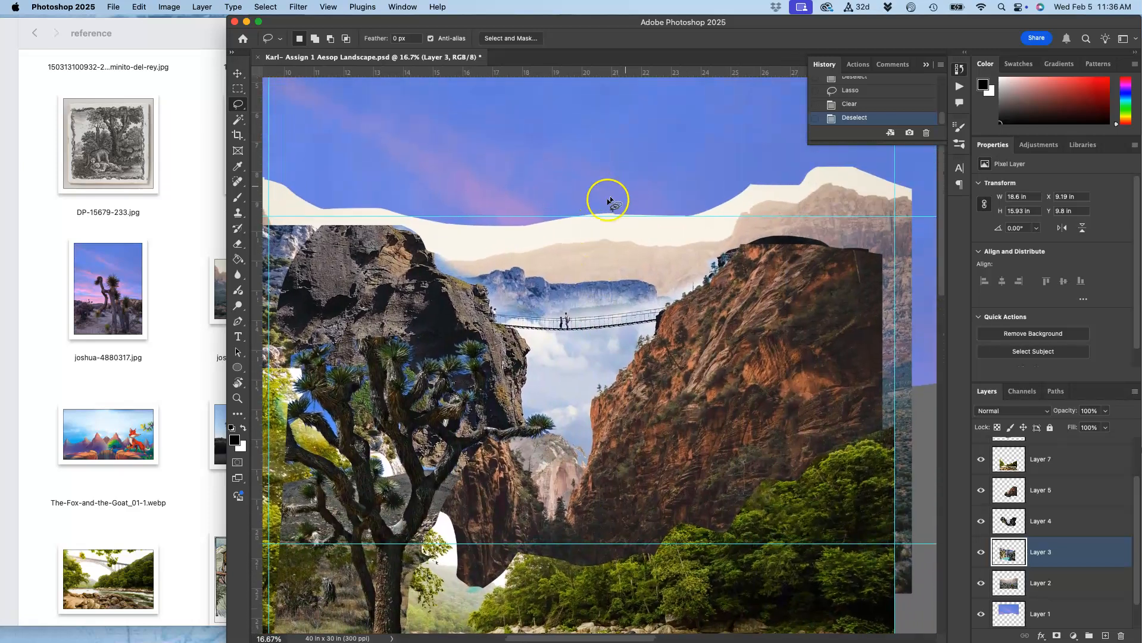
pyautogui.click(1036, 587)
pyautogui.click(980, 583)
pyautogui.click(980, 583)
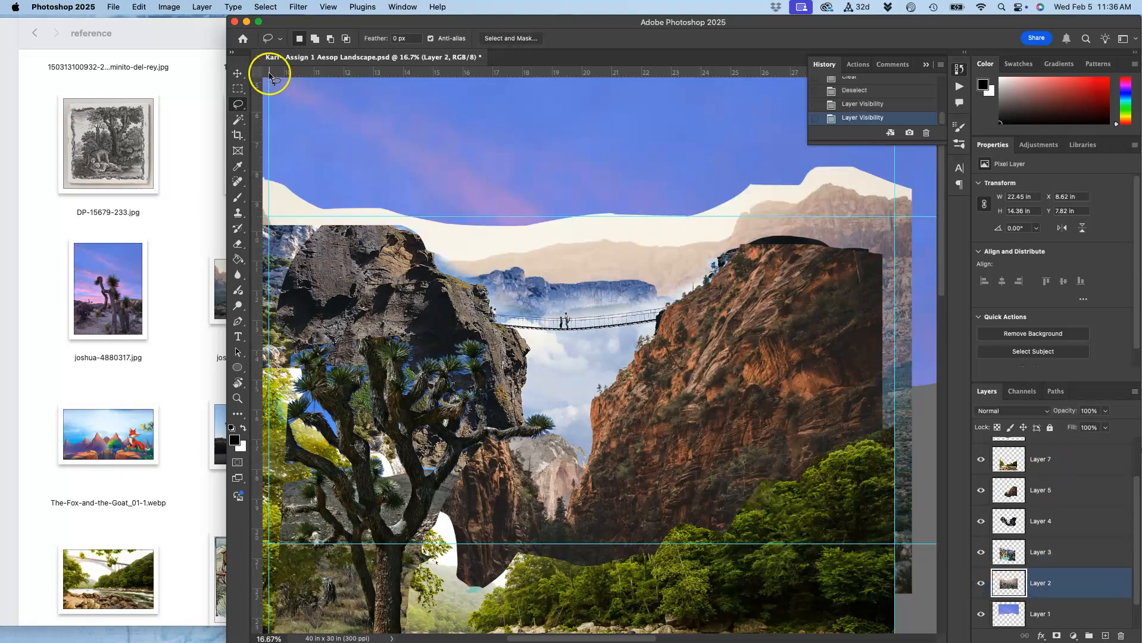
pyautogui.click(240, 119)
pyautogui.click(478, 243)
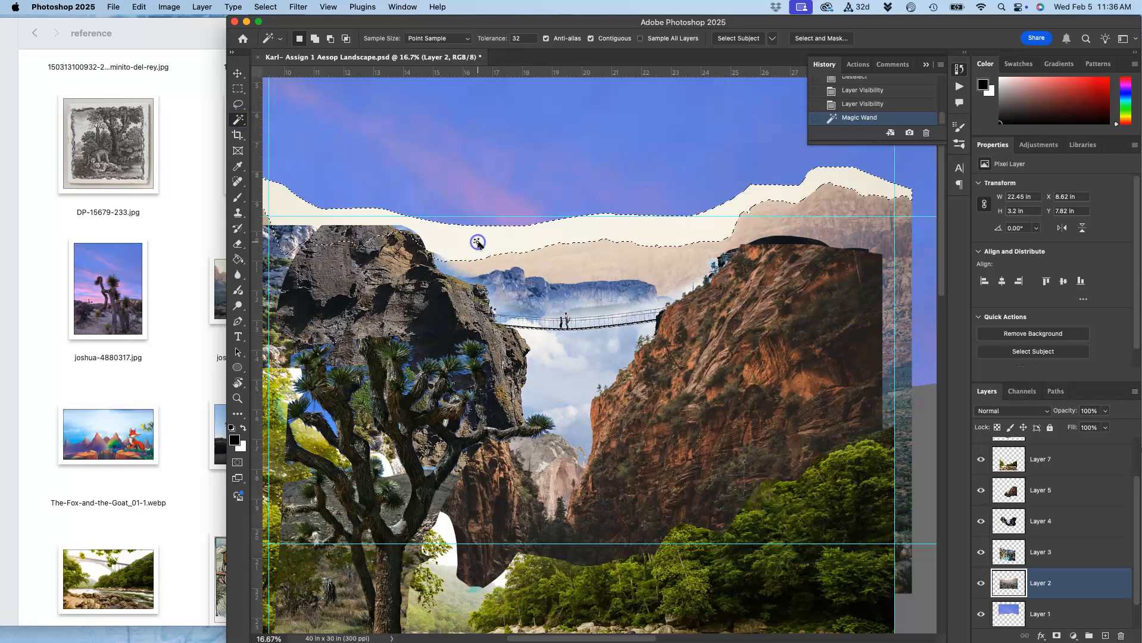
pyautogui.click(820, 39)
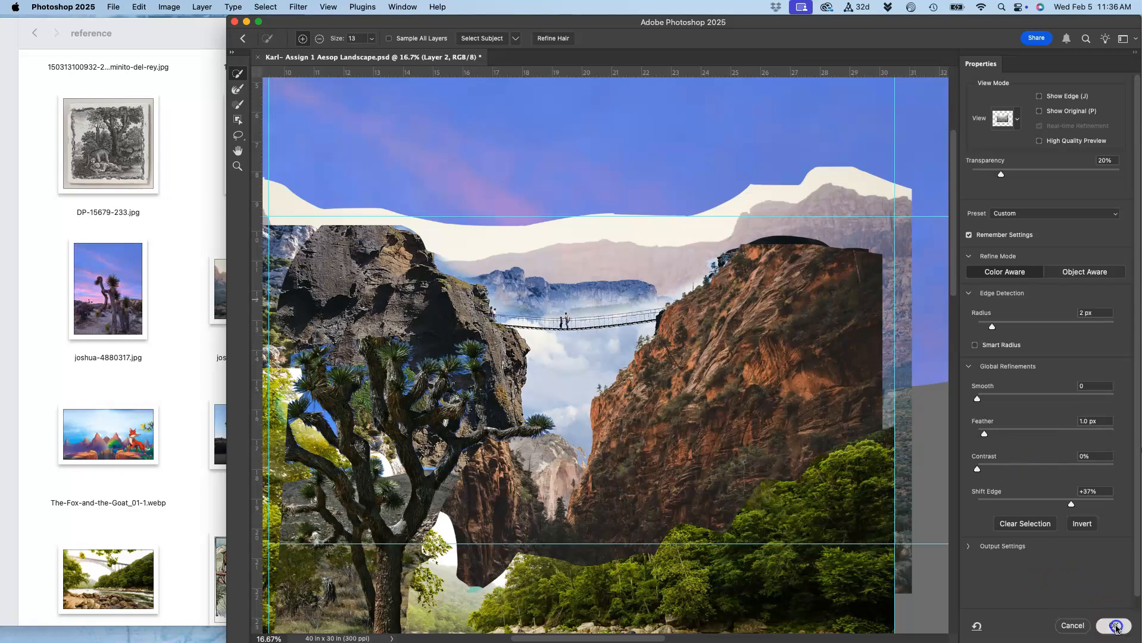
pyautogui.click(1114, 627)
# Delete the selected cream haze band from Layer 2 and deselect.
pyautogui.press('super+equal')
pyautogui.press('super+equal')
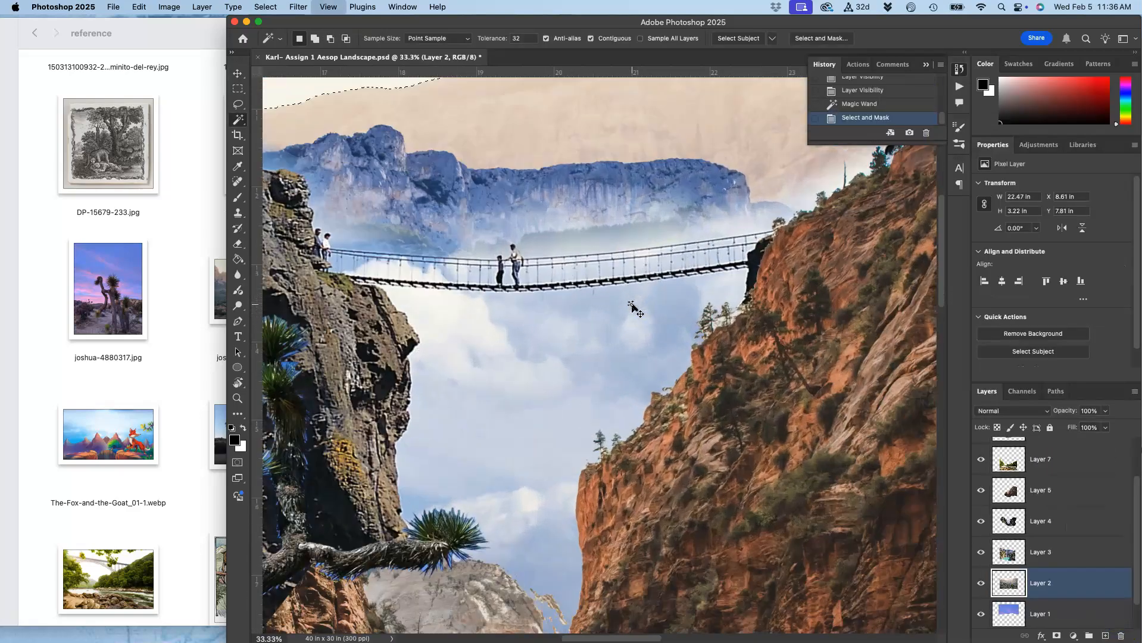
pyautogui.press('super+equal')
pyautogui.press('super+equal')
pyautogui.press('super+equal')
pyautogui.scroll(10, 632, 306)
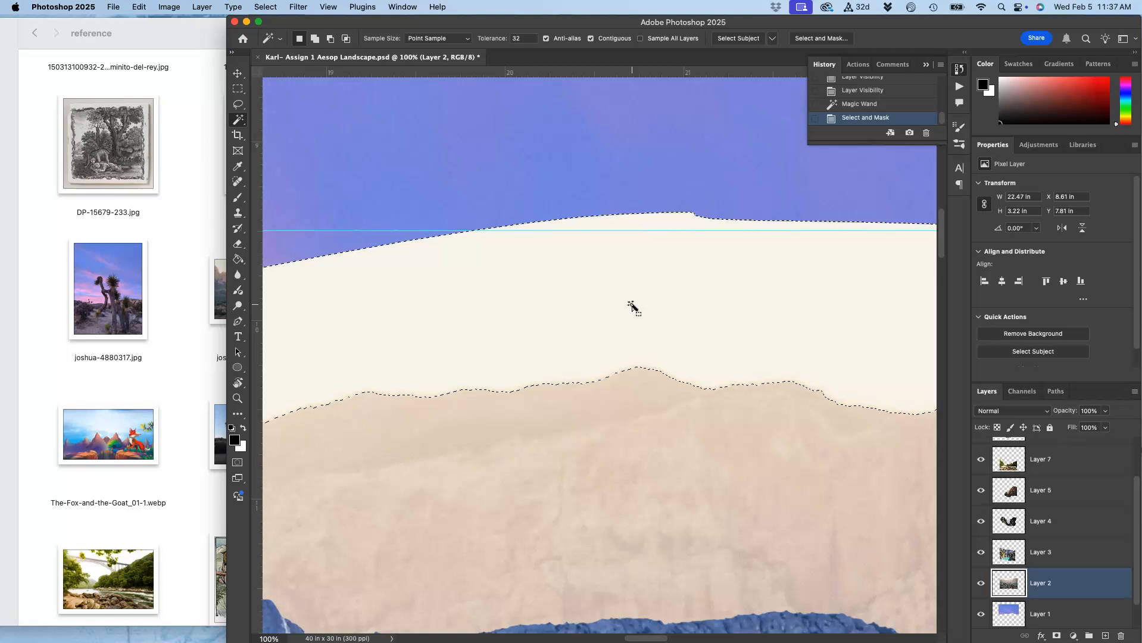
pyautogui.press('BackSpace')
pyautogui.press('BackSpace')
pyautogui.press('BackSpace')
pyautogui.press('super+d')
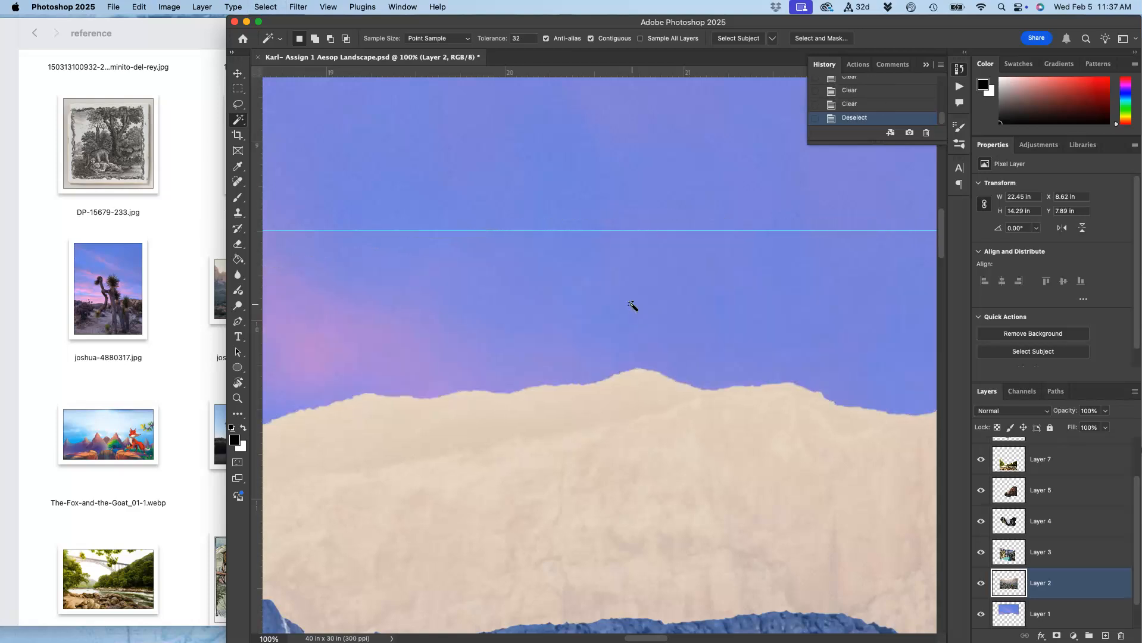
# Save the document.
pyautogui.press('super+minus')
pyautogui.press('super+minus')
pyautogui.press('super+minus')
pyautogui.press('super+minus')
pyautogui.press('super+minus')
pyautogui.press('super+minus')
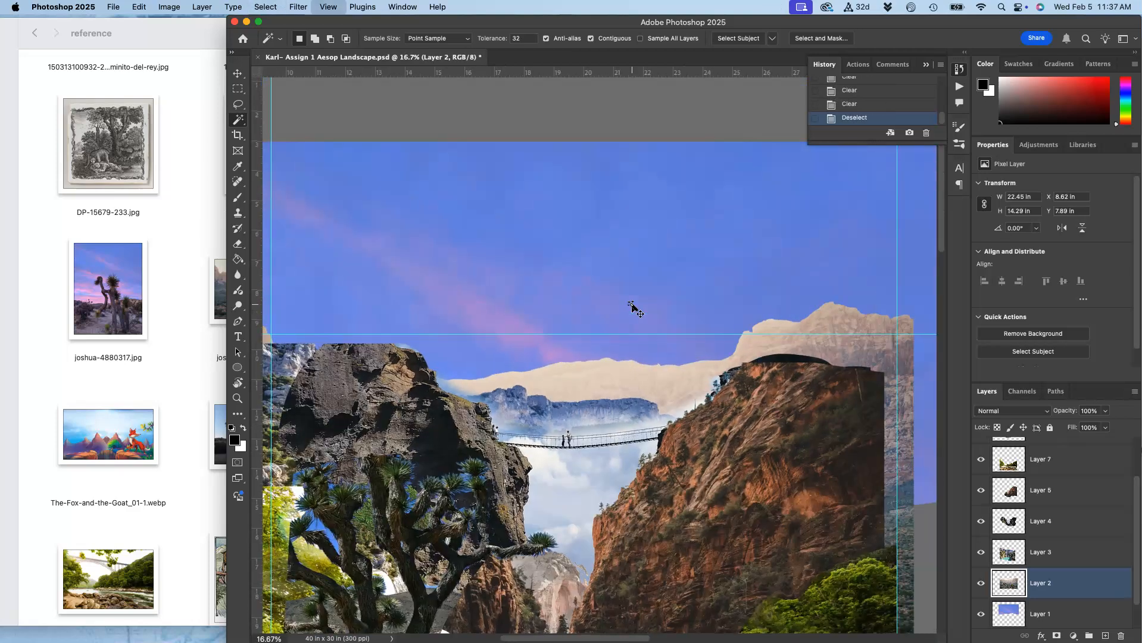
pyautogui.scroll(-3, 632, 306)
pyautogui.scroll(4, 632, 306)
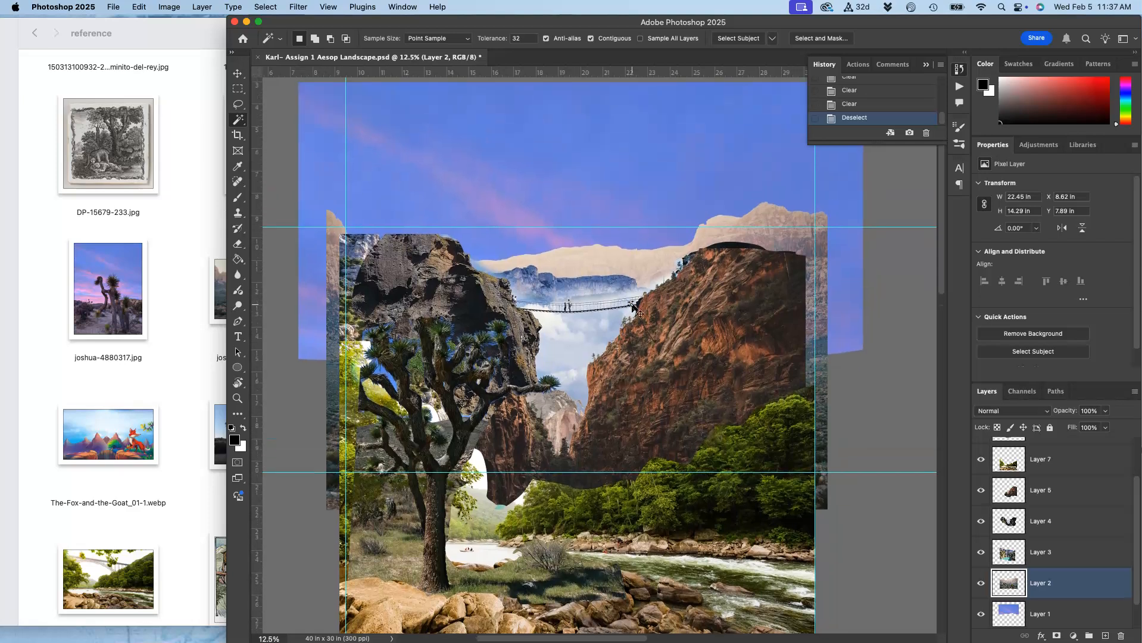
pyautogui.press('super+0')
pyautogui.press('super+s')
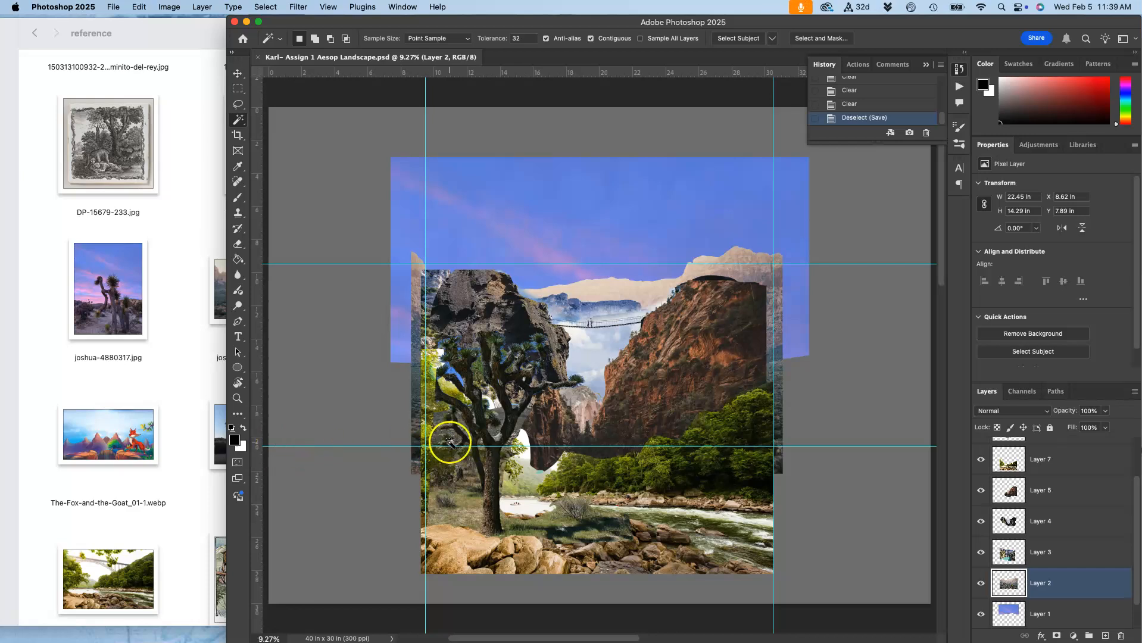
pyautogui.hscroll(3, 540, 410)
pyautogui.scroll(-1, 540, 411)
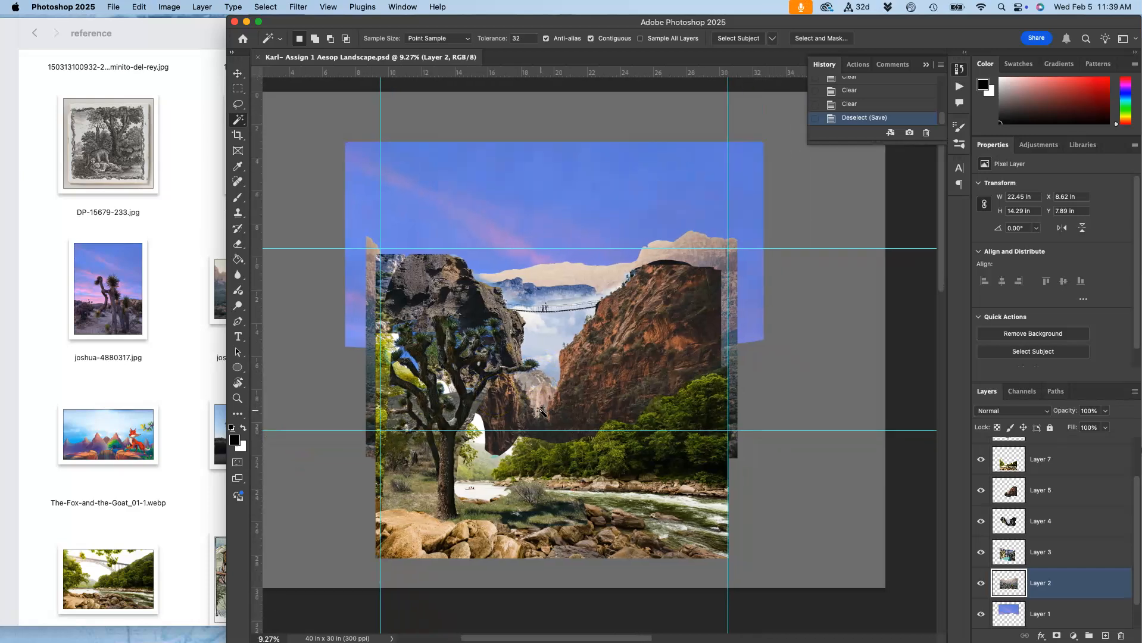
pyautogui.click(182, 376)
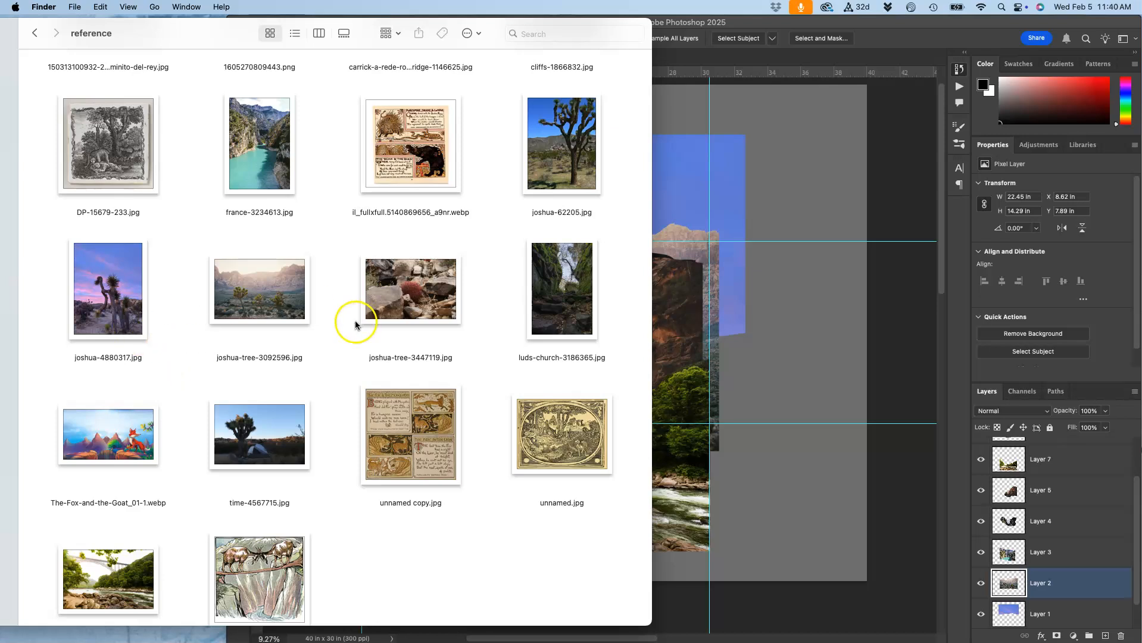
pyautogui.click(851, 307)
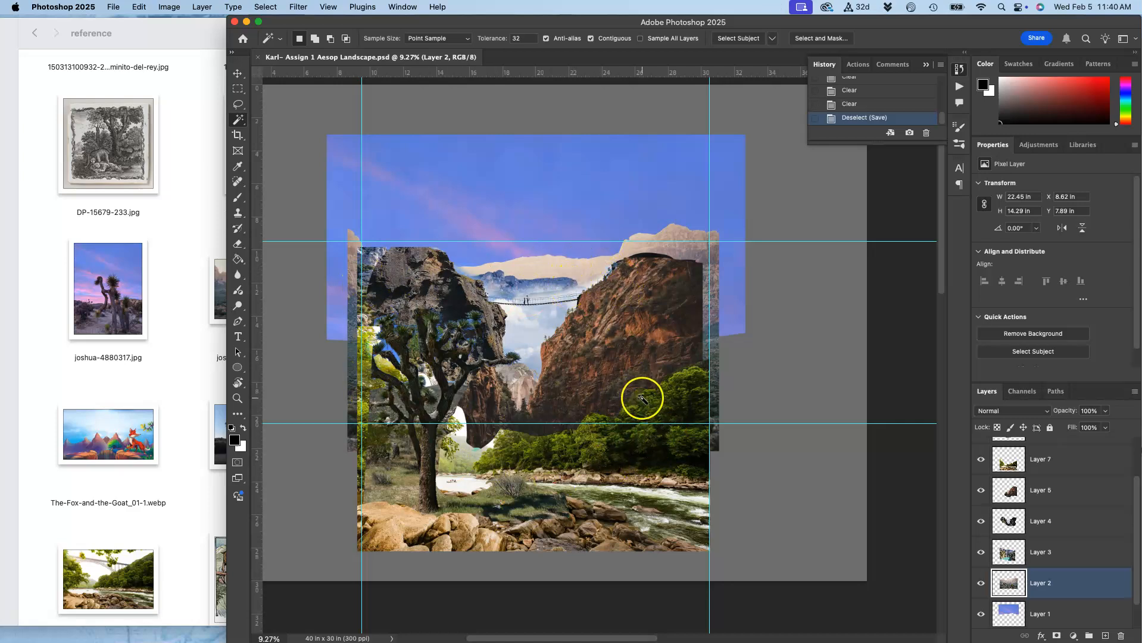
# Show the Background copy sketch layer, unlock it, and hide it again.
pyautogui.scroll(2, 1012, 462)
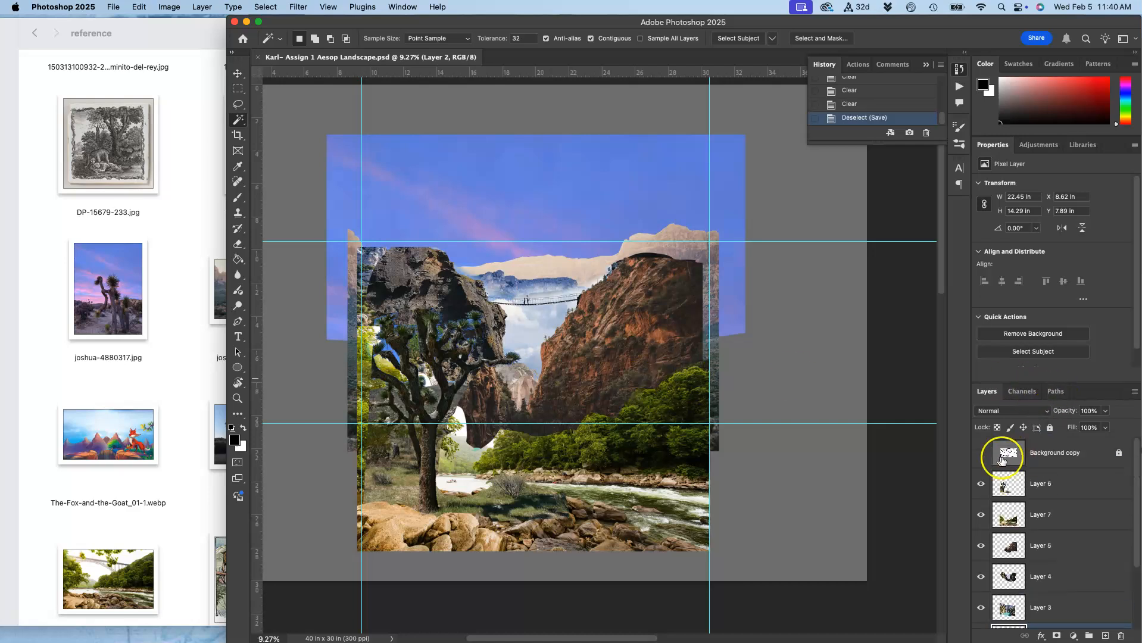
pyautogui.click(980, 455)
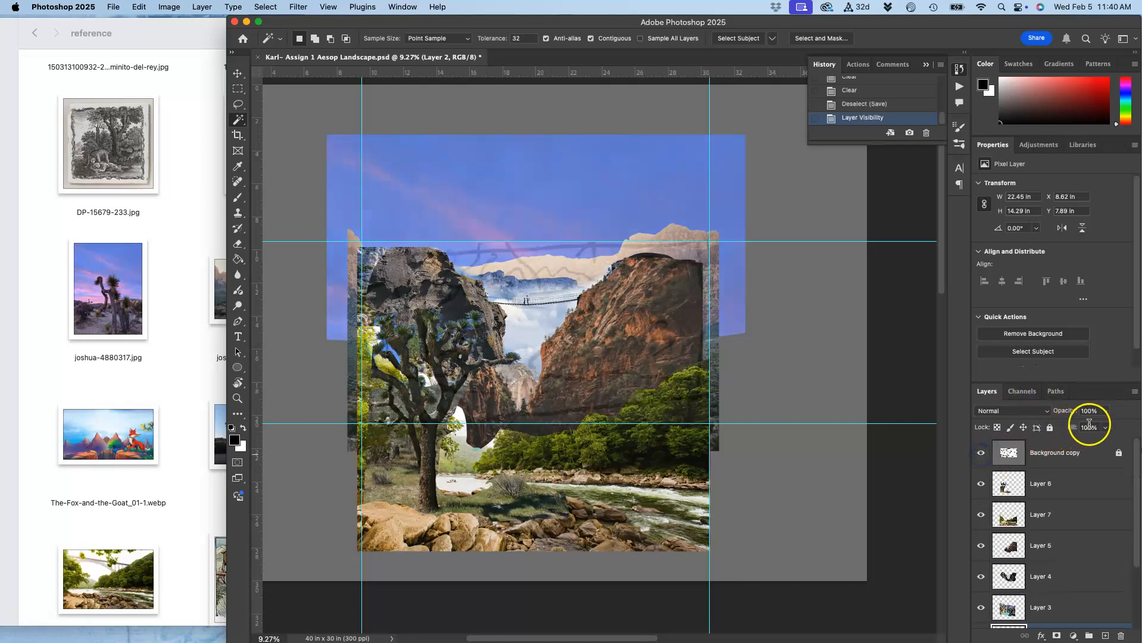
pyautogui.click(1068, 452)
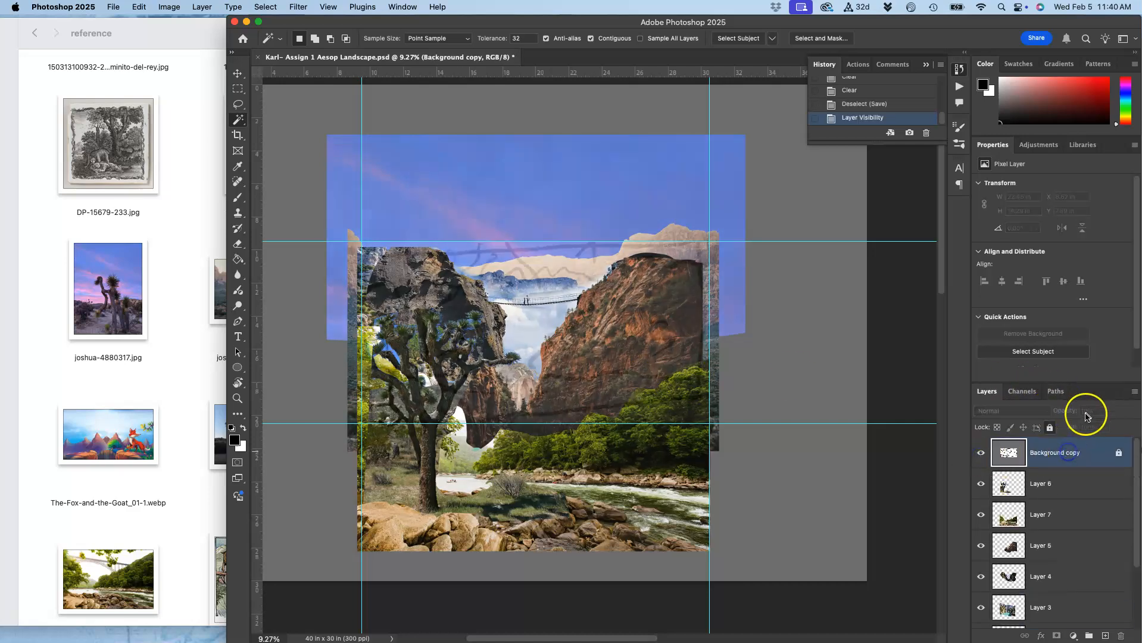
pyautogui.click(1050, 427)
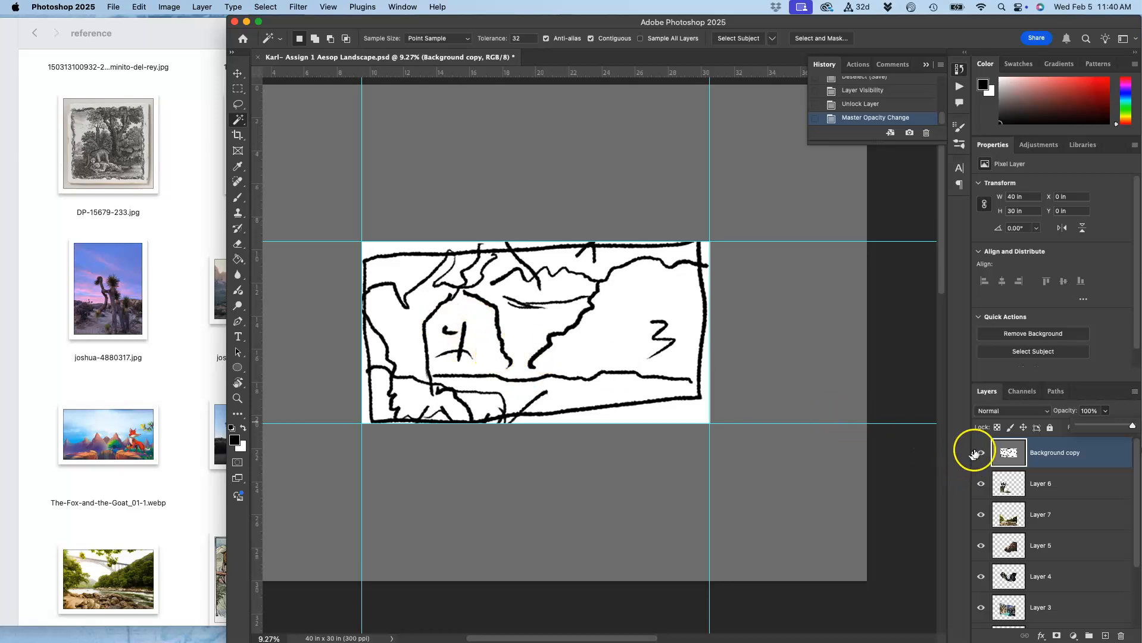
pyautogui.click(979, 452)
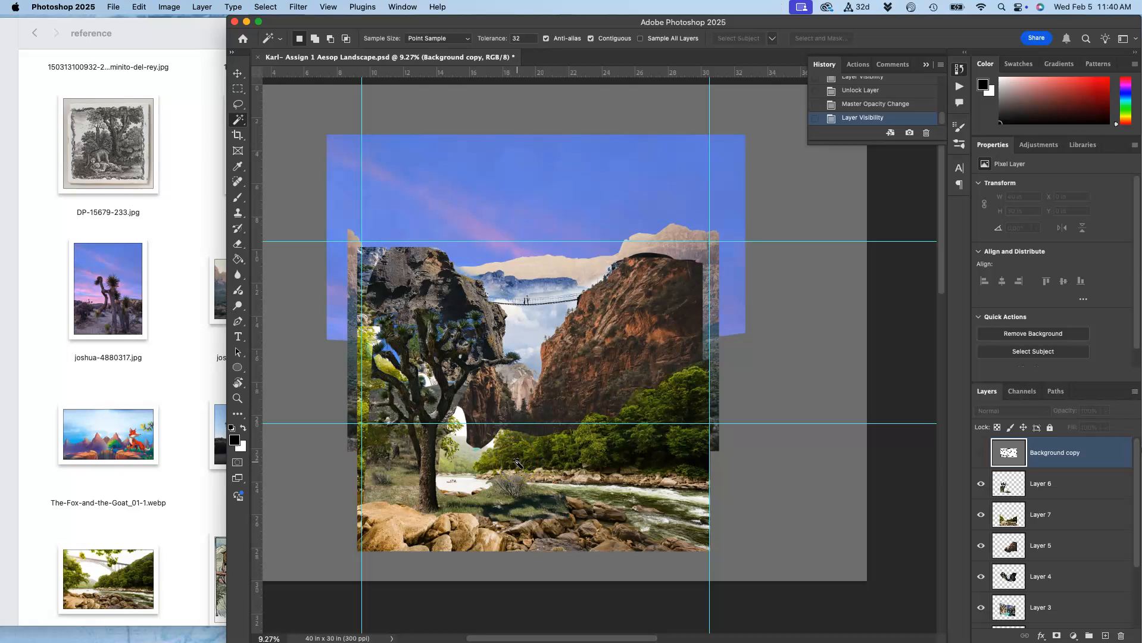
# Move the horizontal guides to the bottom of the collage and just above the cliff tops.
pyautogui.click(238, 73)
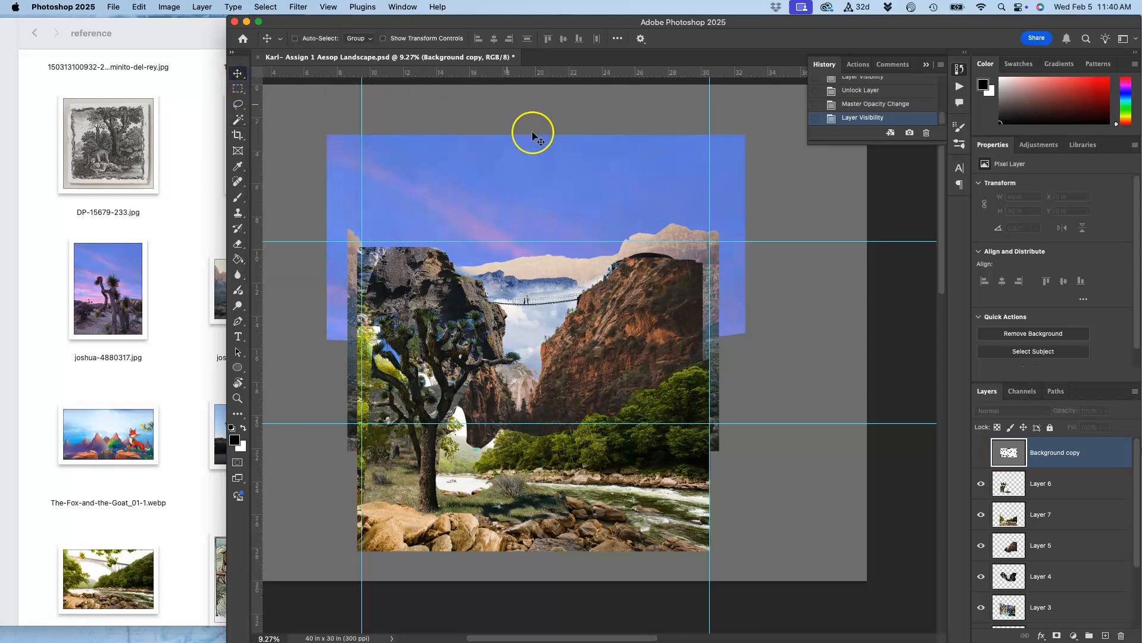
pyautogui.moveTo(537, 424); pyautogui.dragTo(535, 550)
pyautogui.click(540, 258)
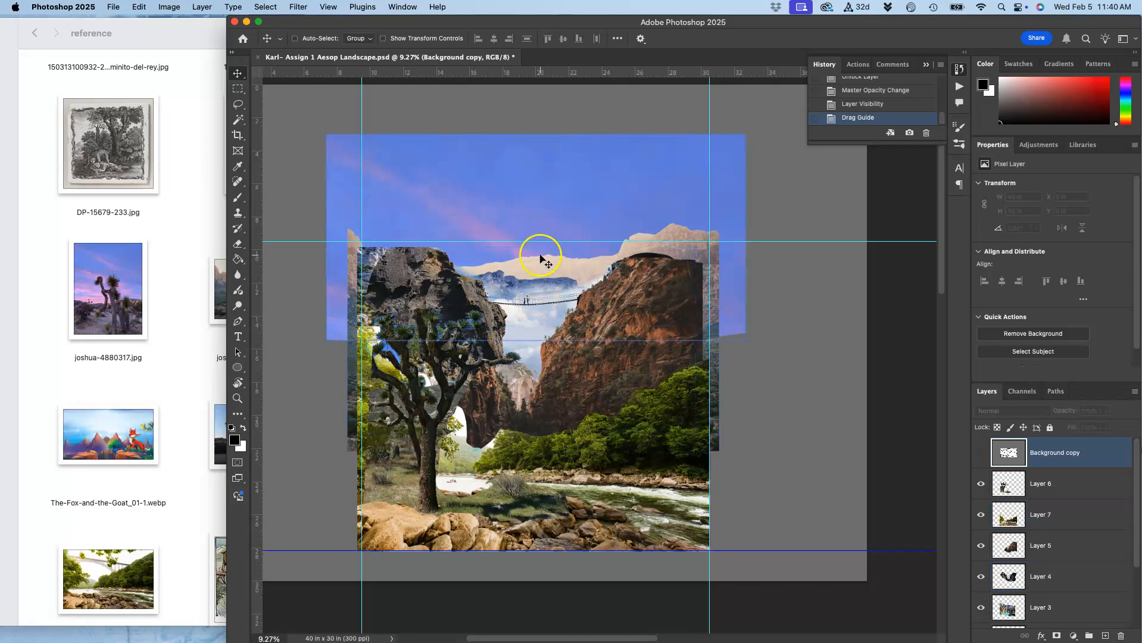
pyautogui.moveTo(536, 241)
pyautogui.mouseDown()
pyautogui.moveTo(536, 209)
pyautogui.moveTo(532, 247)
pyautogui.mouseUp()
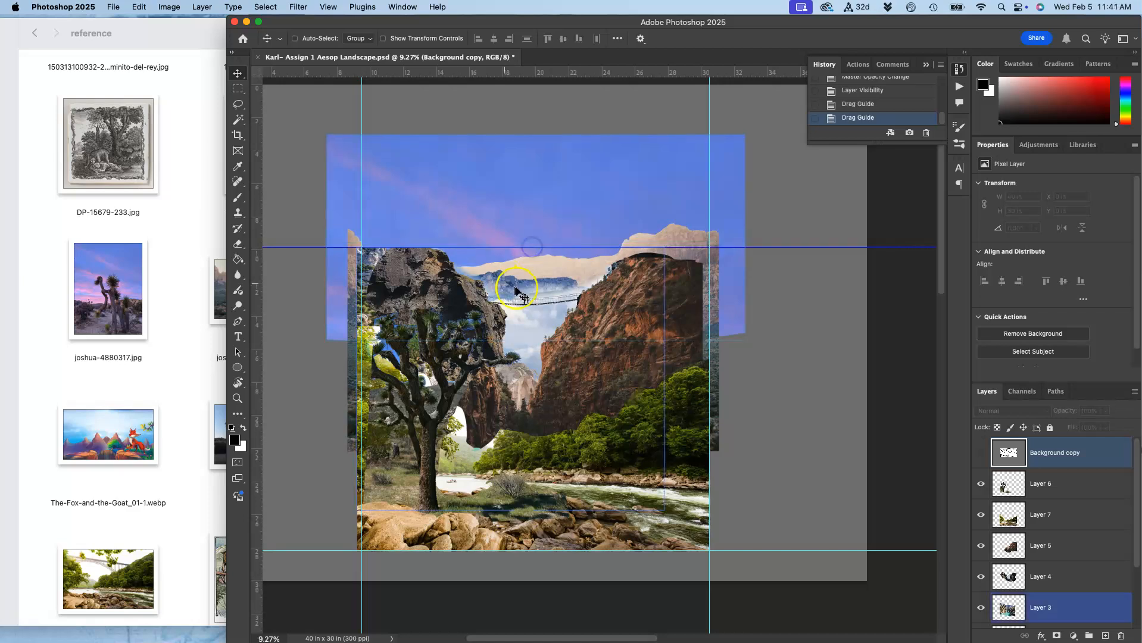
# Crop the canvas down to the collage image area with the Crop tool.
pyautogui.keyDown('super'); pyautogui.click(471, 315); pyautogui.keyUp('super')
pyautogui.keyDown('super'); pyautogui.click(411, 290); pyautogui.keyUp('super')
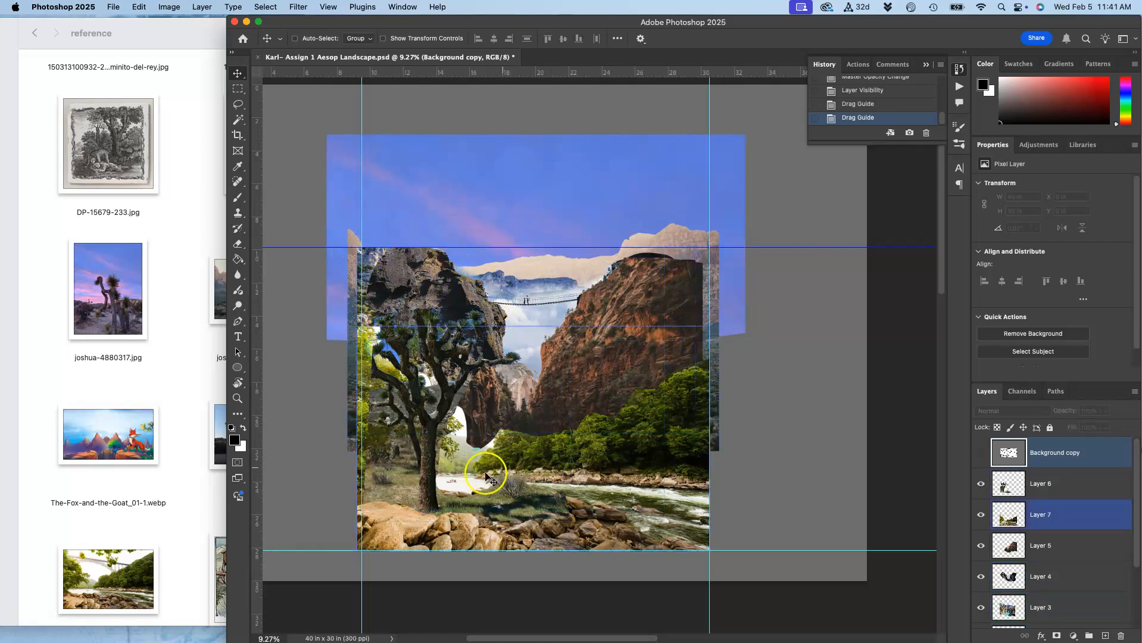
pyautogui.click(238, 134)
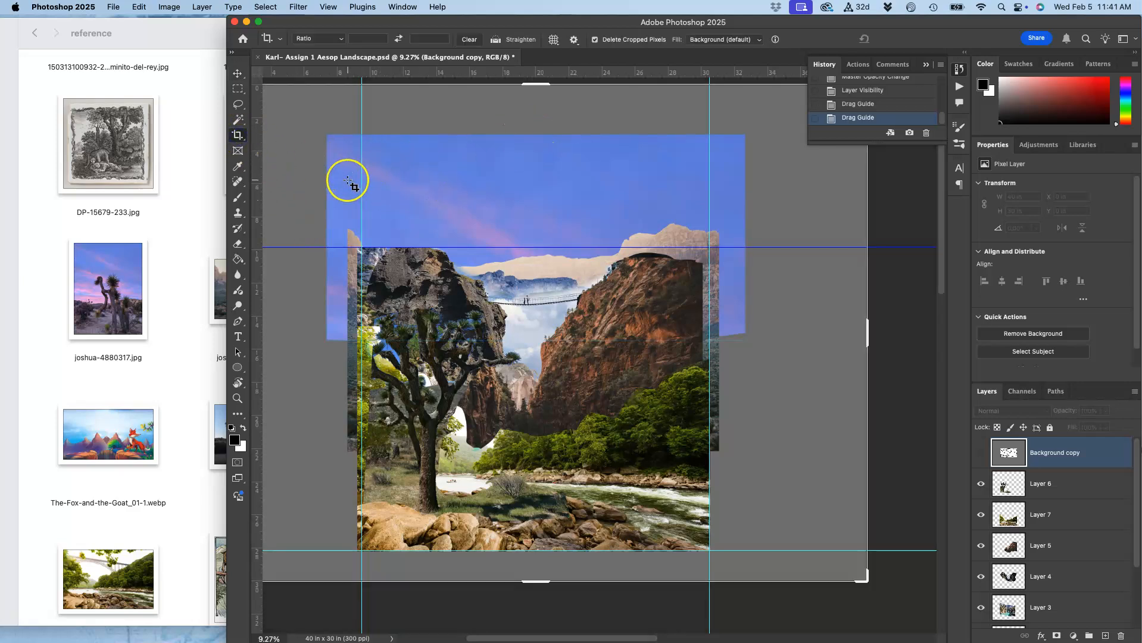
pyautogui.moveTo(340, 206); pyautogui.dragTo(731, 597)
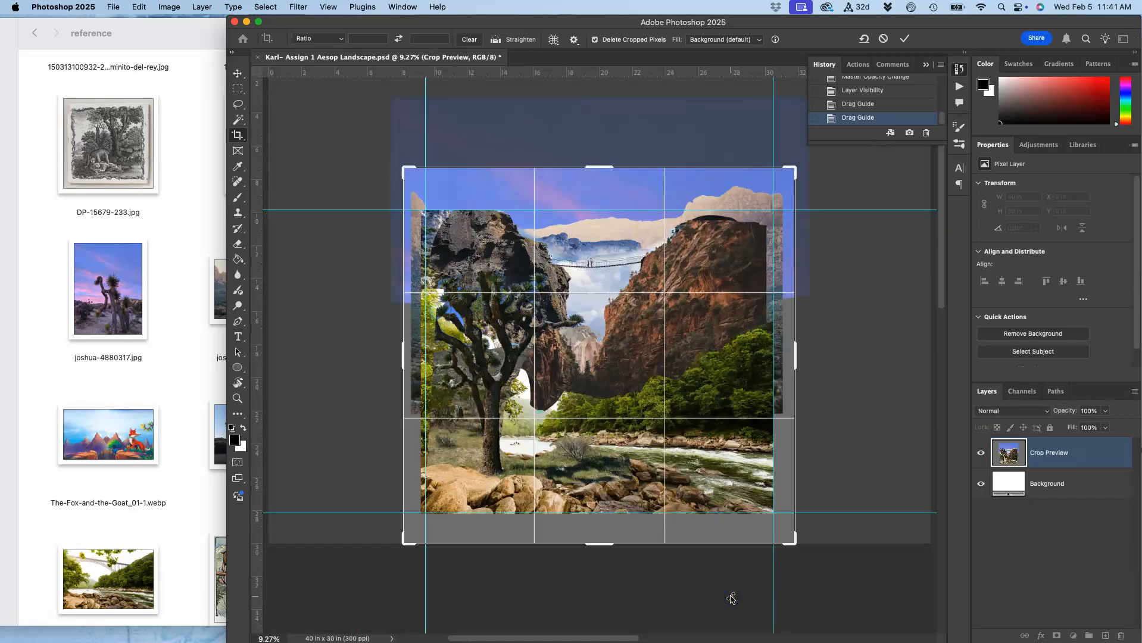
pyautogui.press('Return')
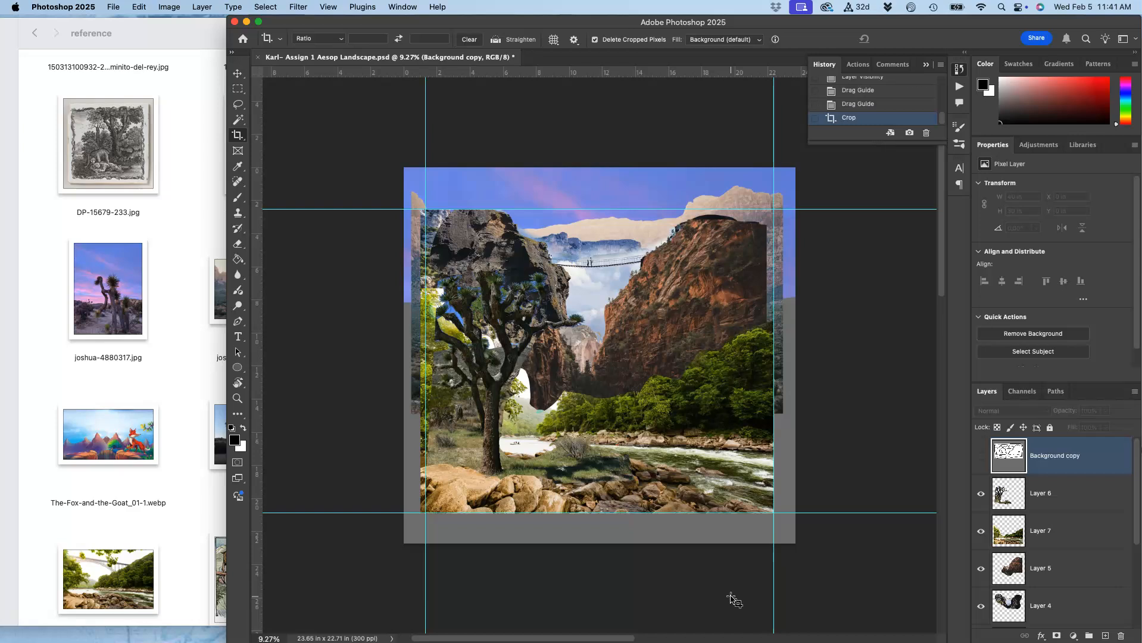
# Inspect the cropped collage edges and layer coverage across the canvas.
pyautogui.scroll(4, 569, 446)
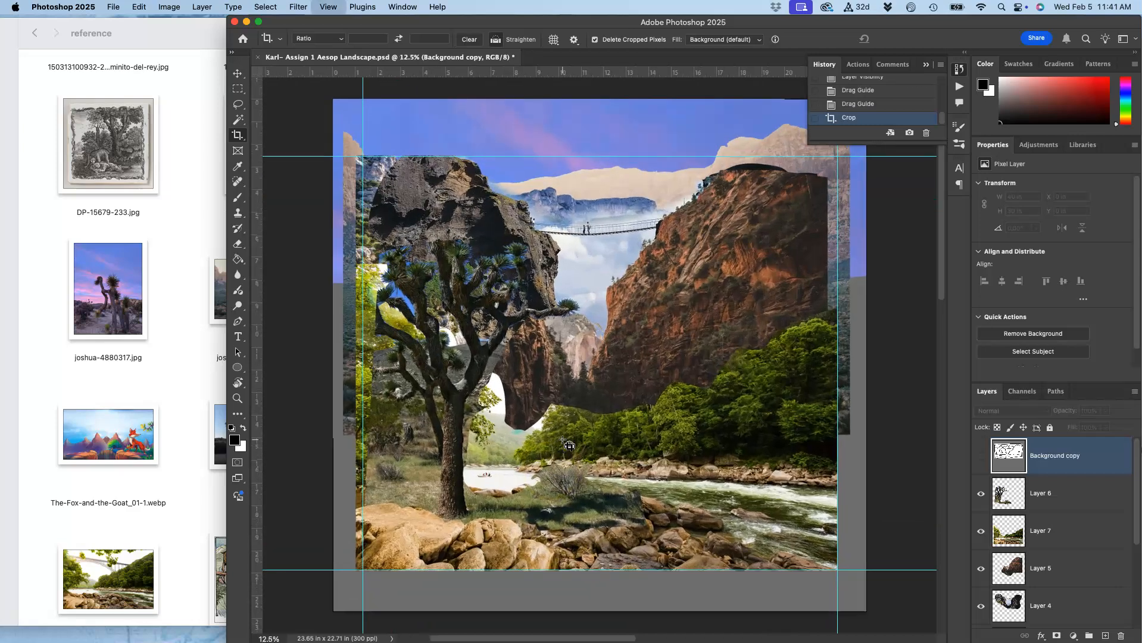
pyautogui.scroll(2, 619, 381)
pyautogui.scroll(2, 619, 357)
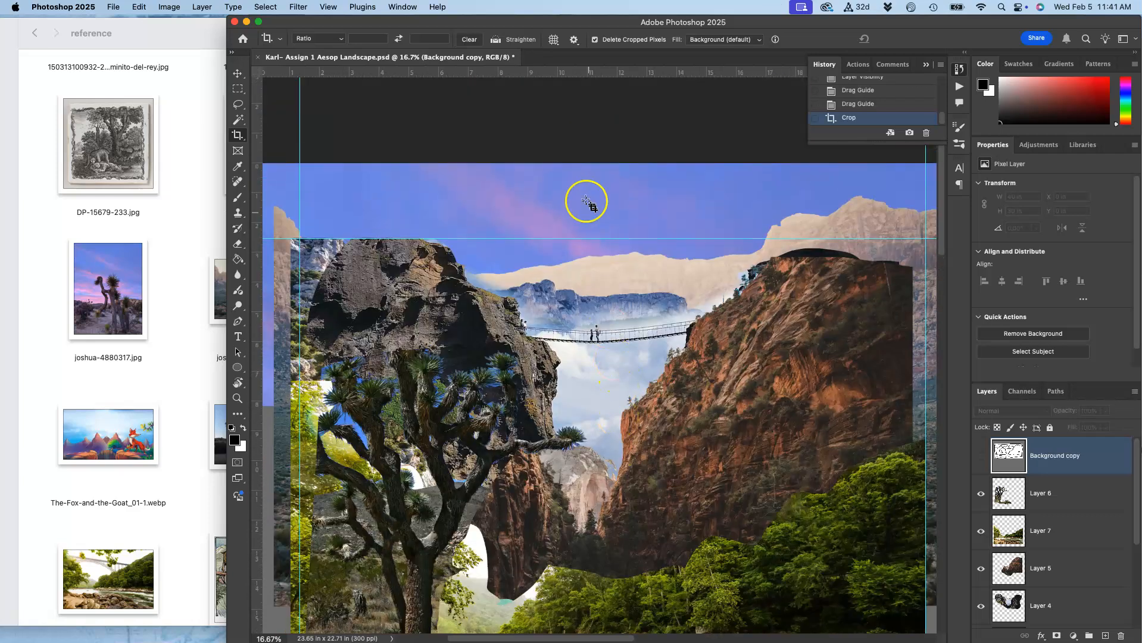
pyautogui.scroll(-4, 593, 351)
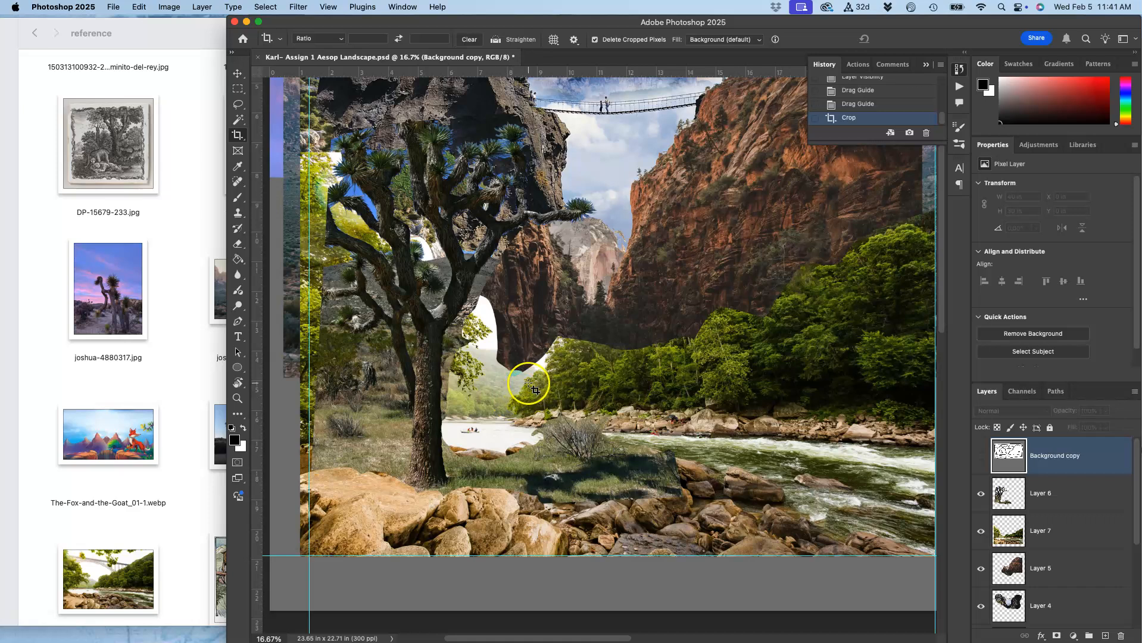
pyautogui.scroll(3, 531, 370)
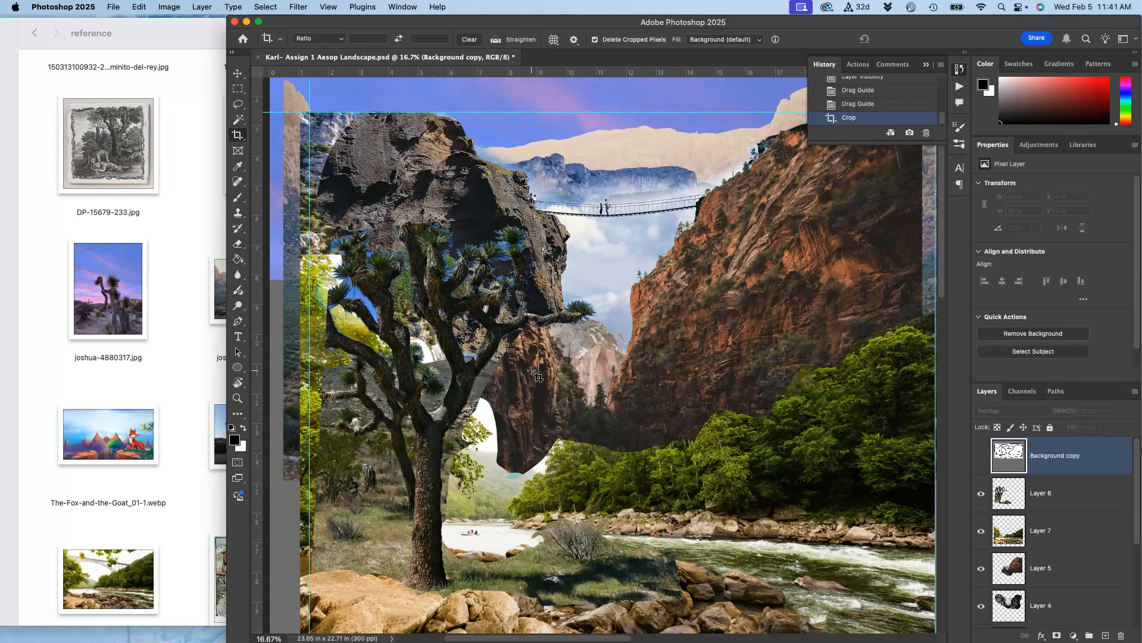
pyautogui.scroll(-3, 534, 373)
pyautogui.hscroll(2, 534, 373)
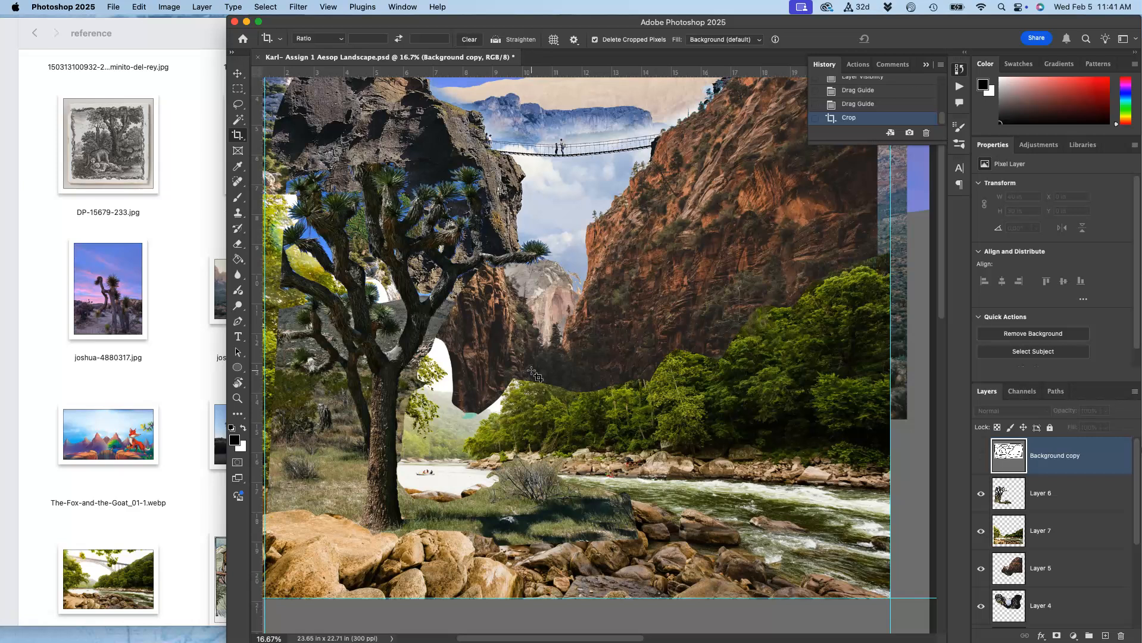
pyautogui.scroll(-1, 534, 373)
pyautogui.scroll(1, 524, 366)
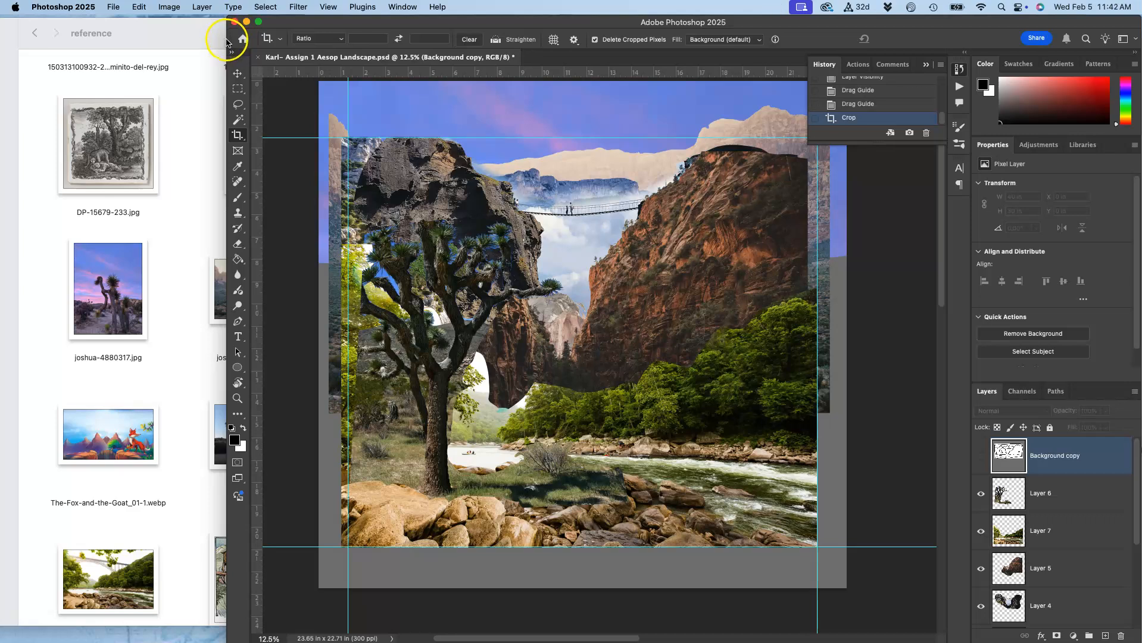
# Save the document and delete the Background copy sketch layer.
pyautogui.moveTo(228, 40); pyautogui.dragTo(80, 39)
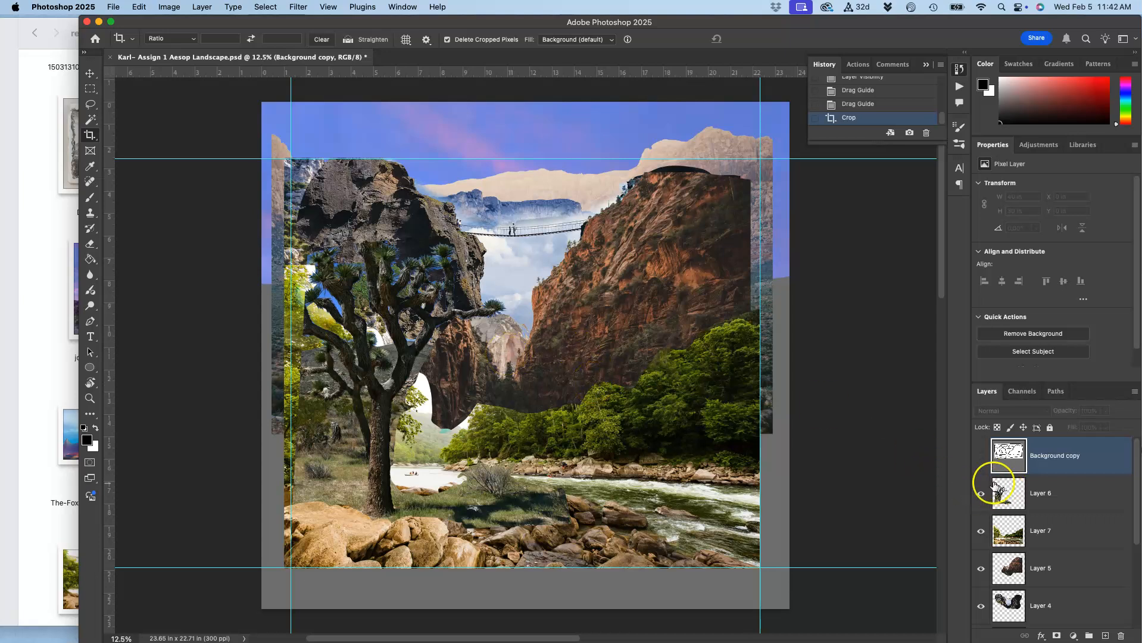
pyautogui.press('super+s')
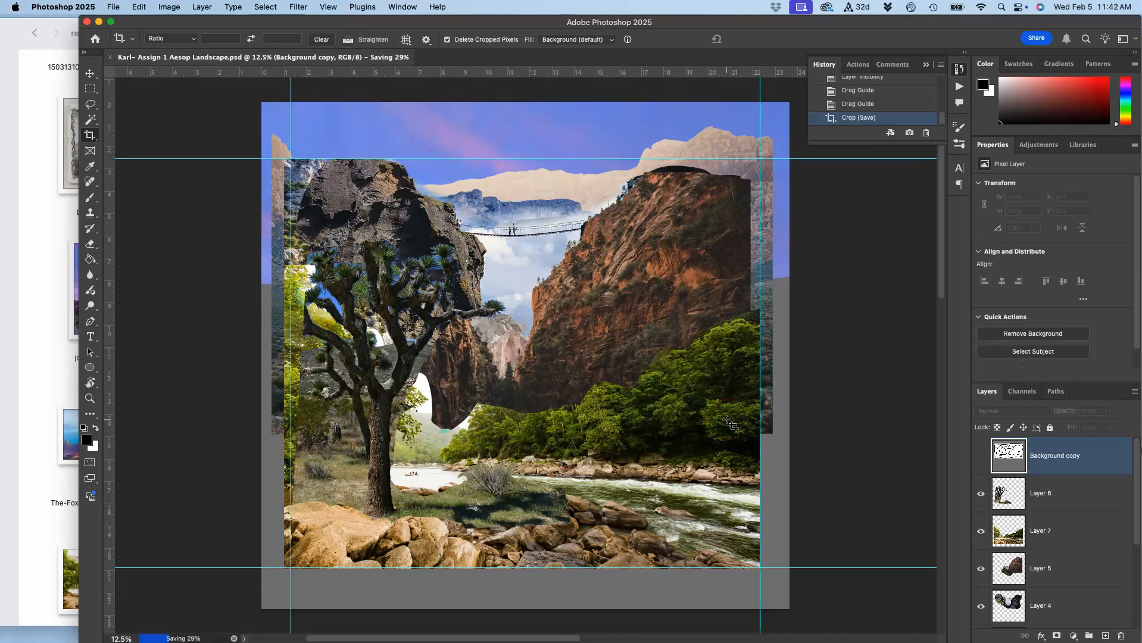
pyautogui.press('BackSpace')
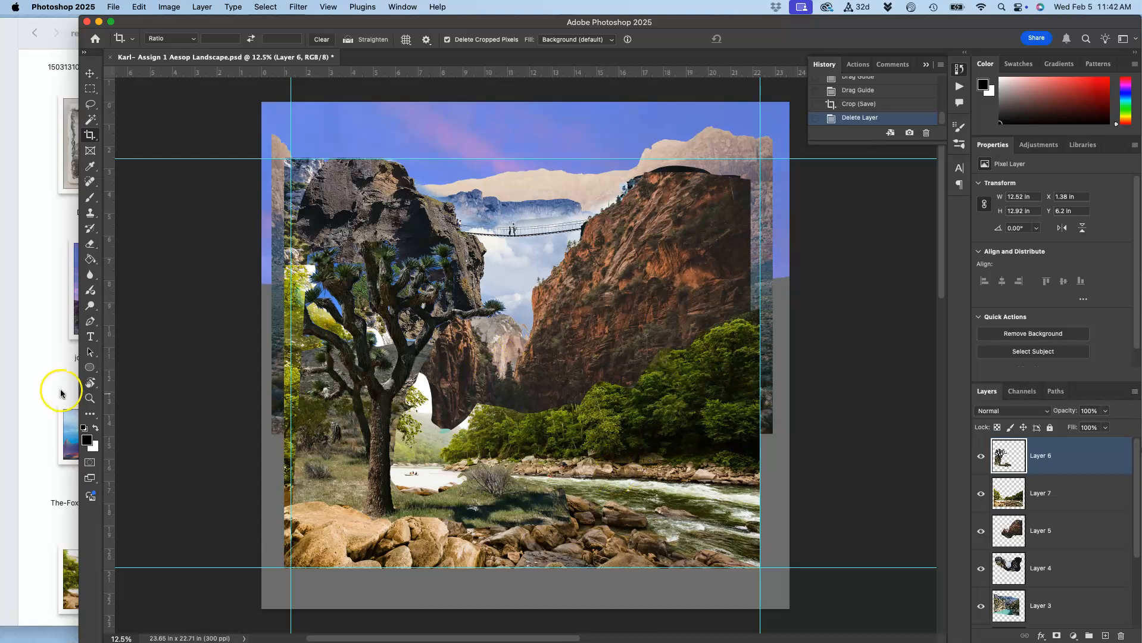
# Switch to the Finder reference folder and browse its images.
pyautogui.click(46, 379)
pyautogui.scroll(4, 319, 196)
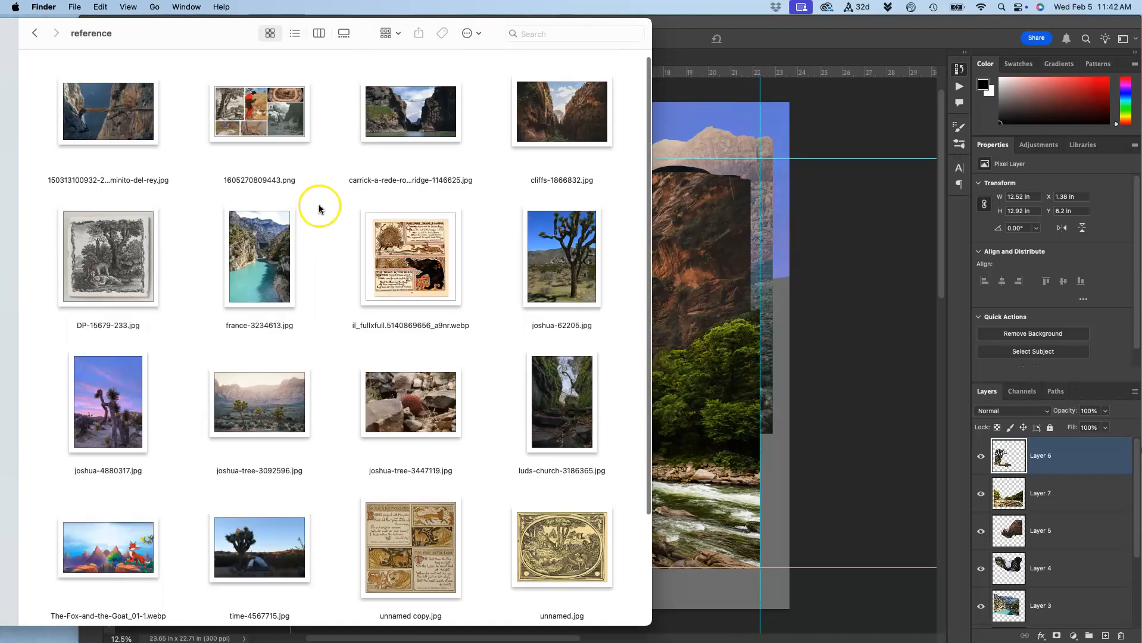